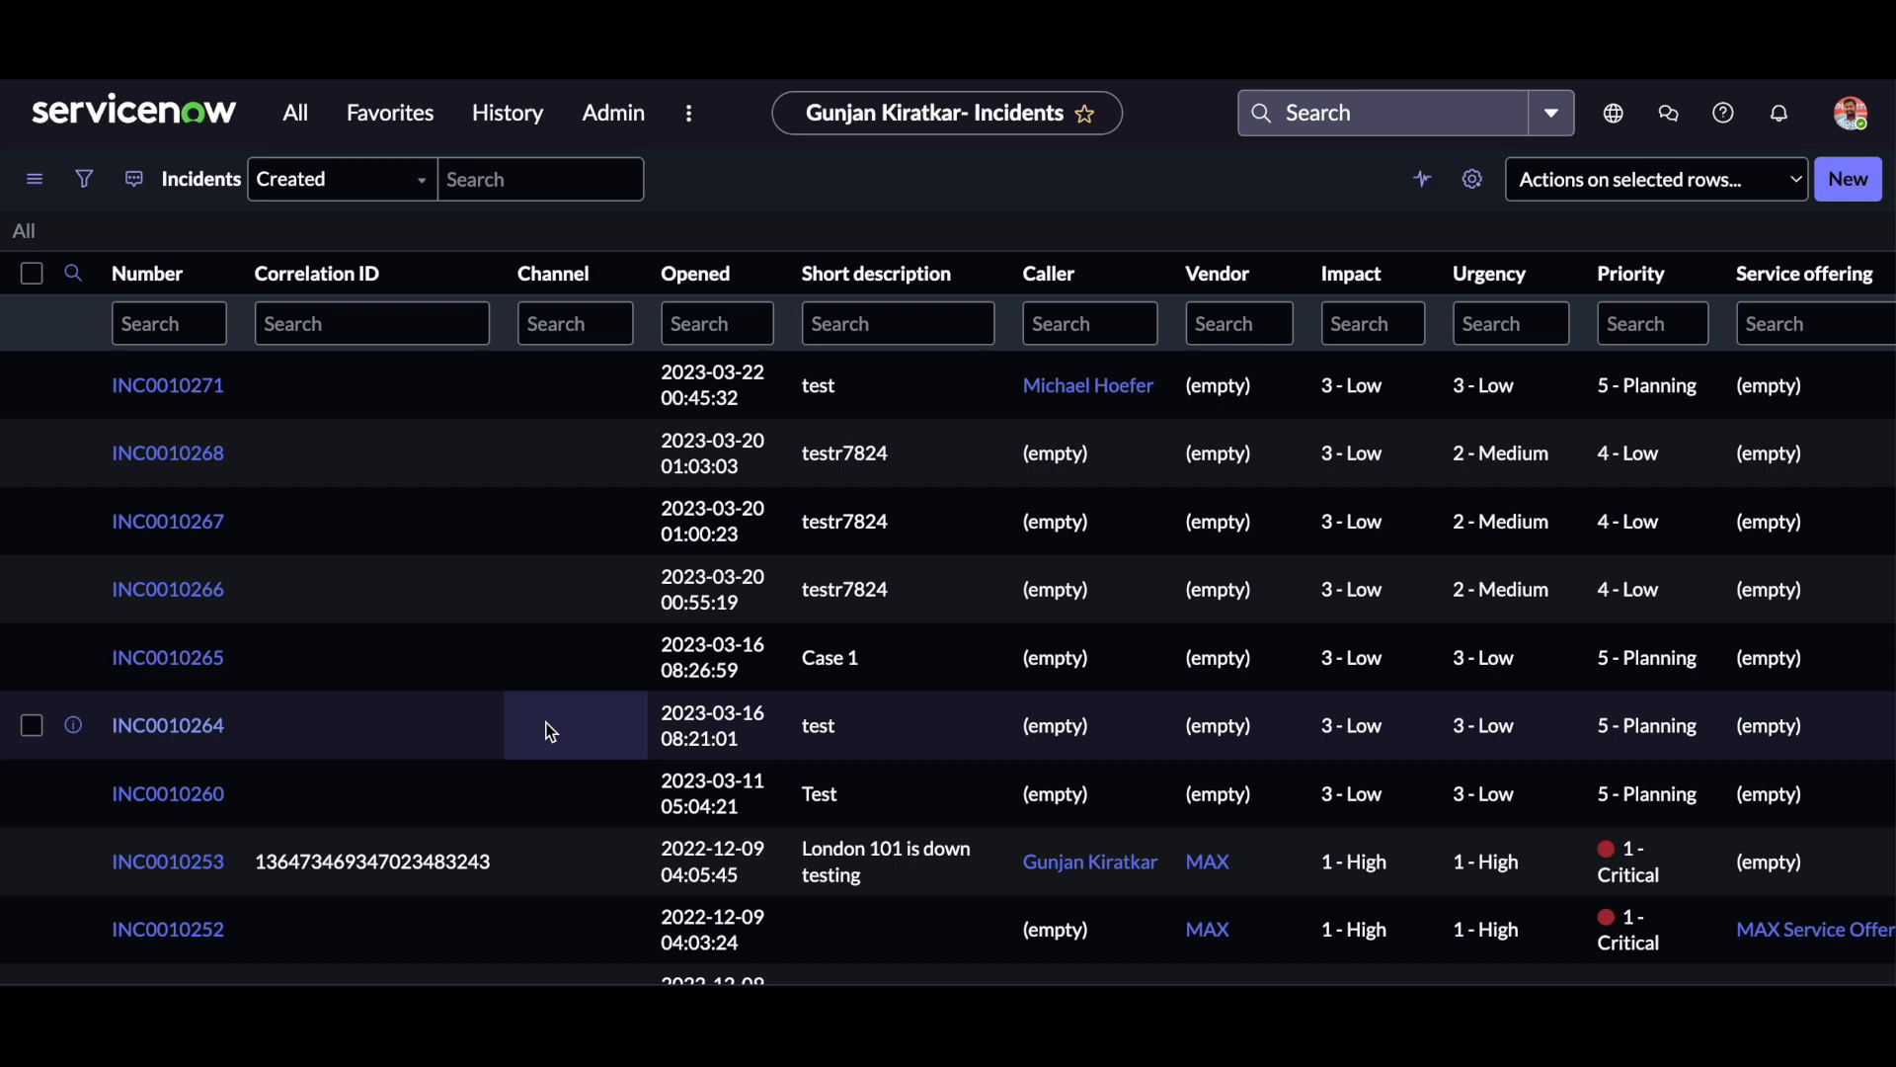
# Open incident INC0010271 and examine the views available for its form.
pyautogui.click(175, 392)
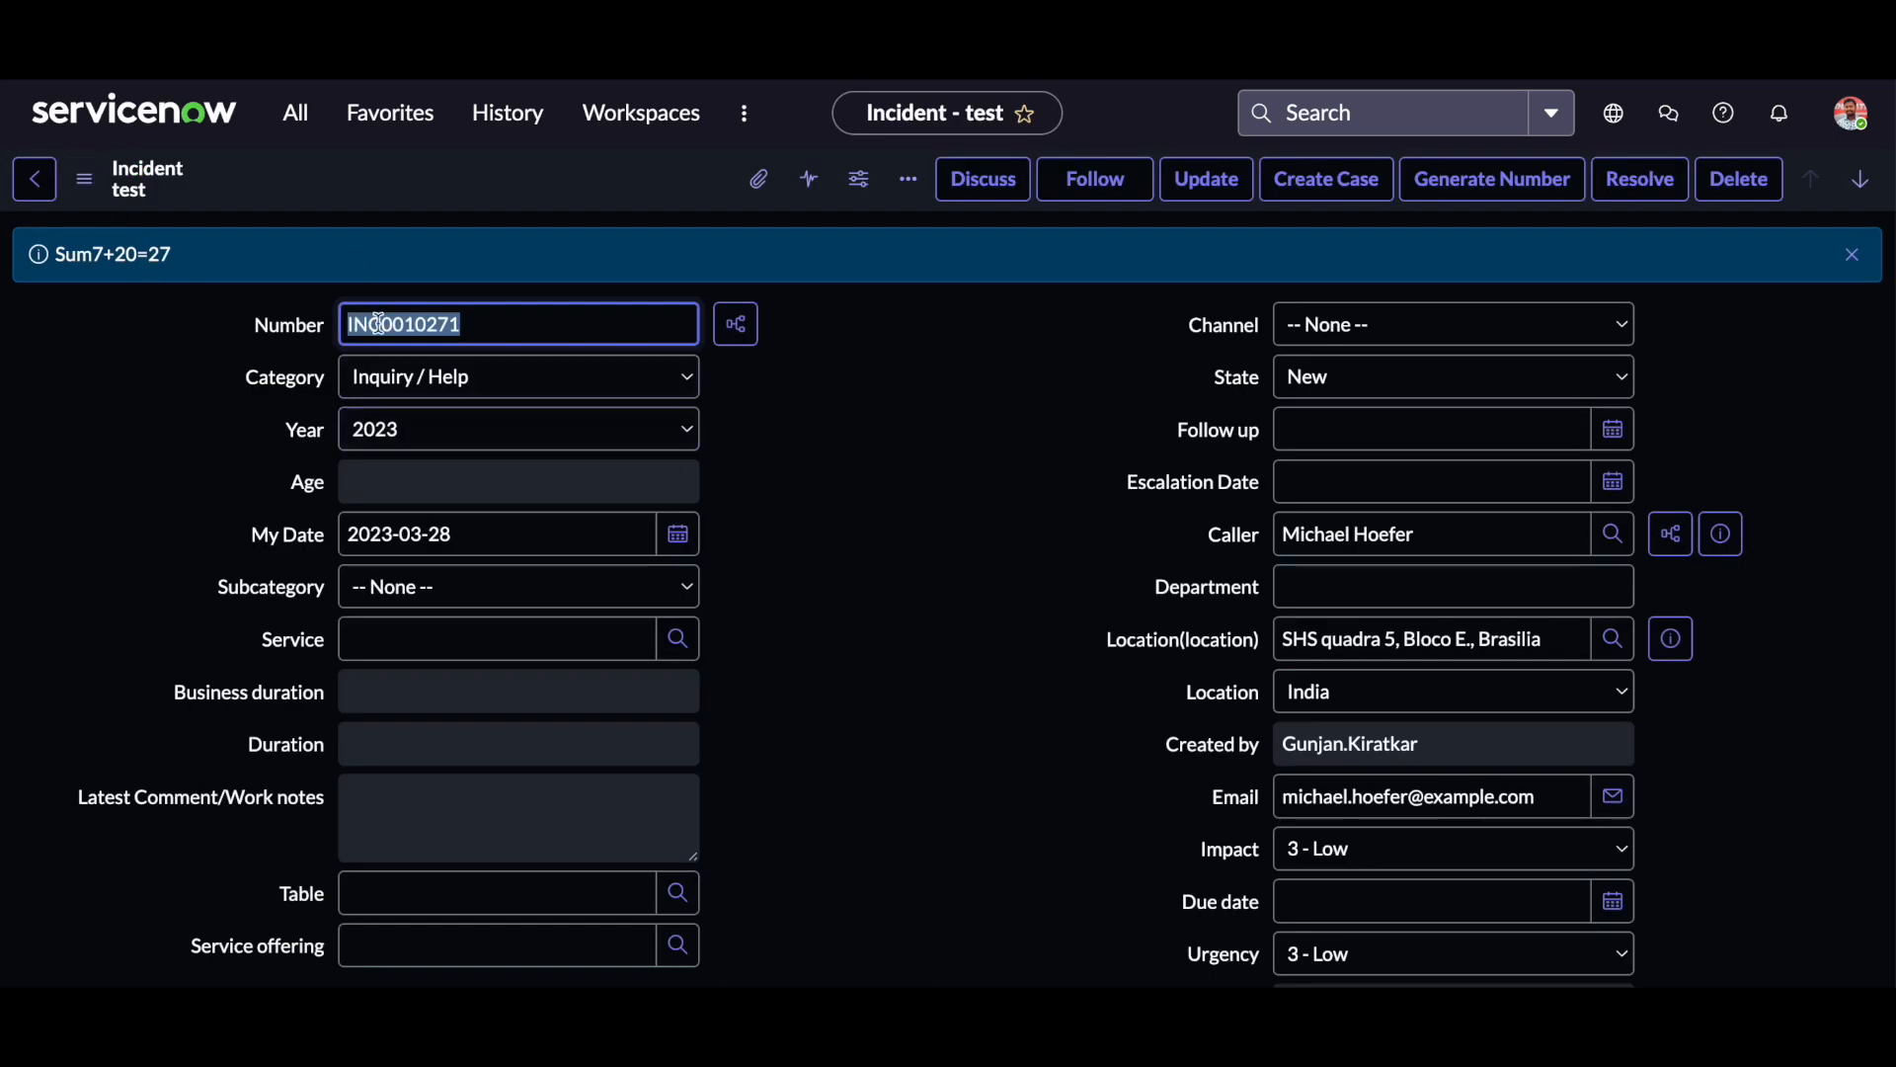
pyautogui.click(1853, 255)
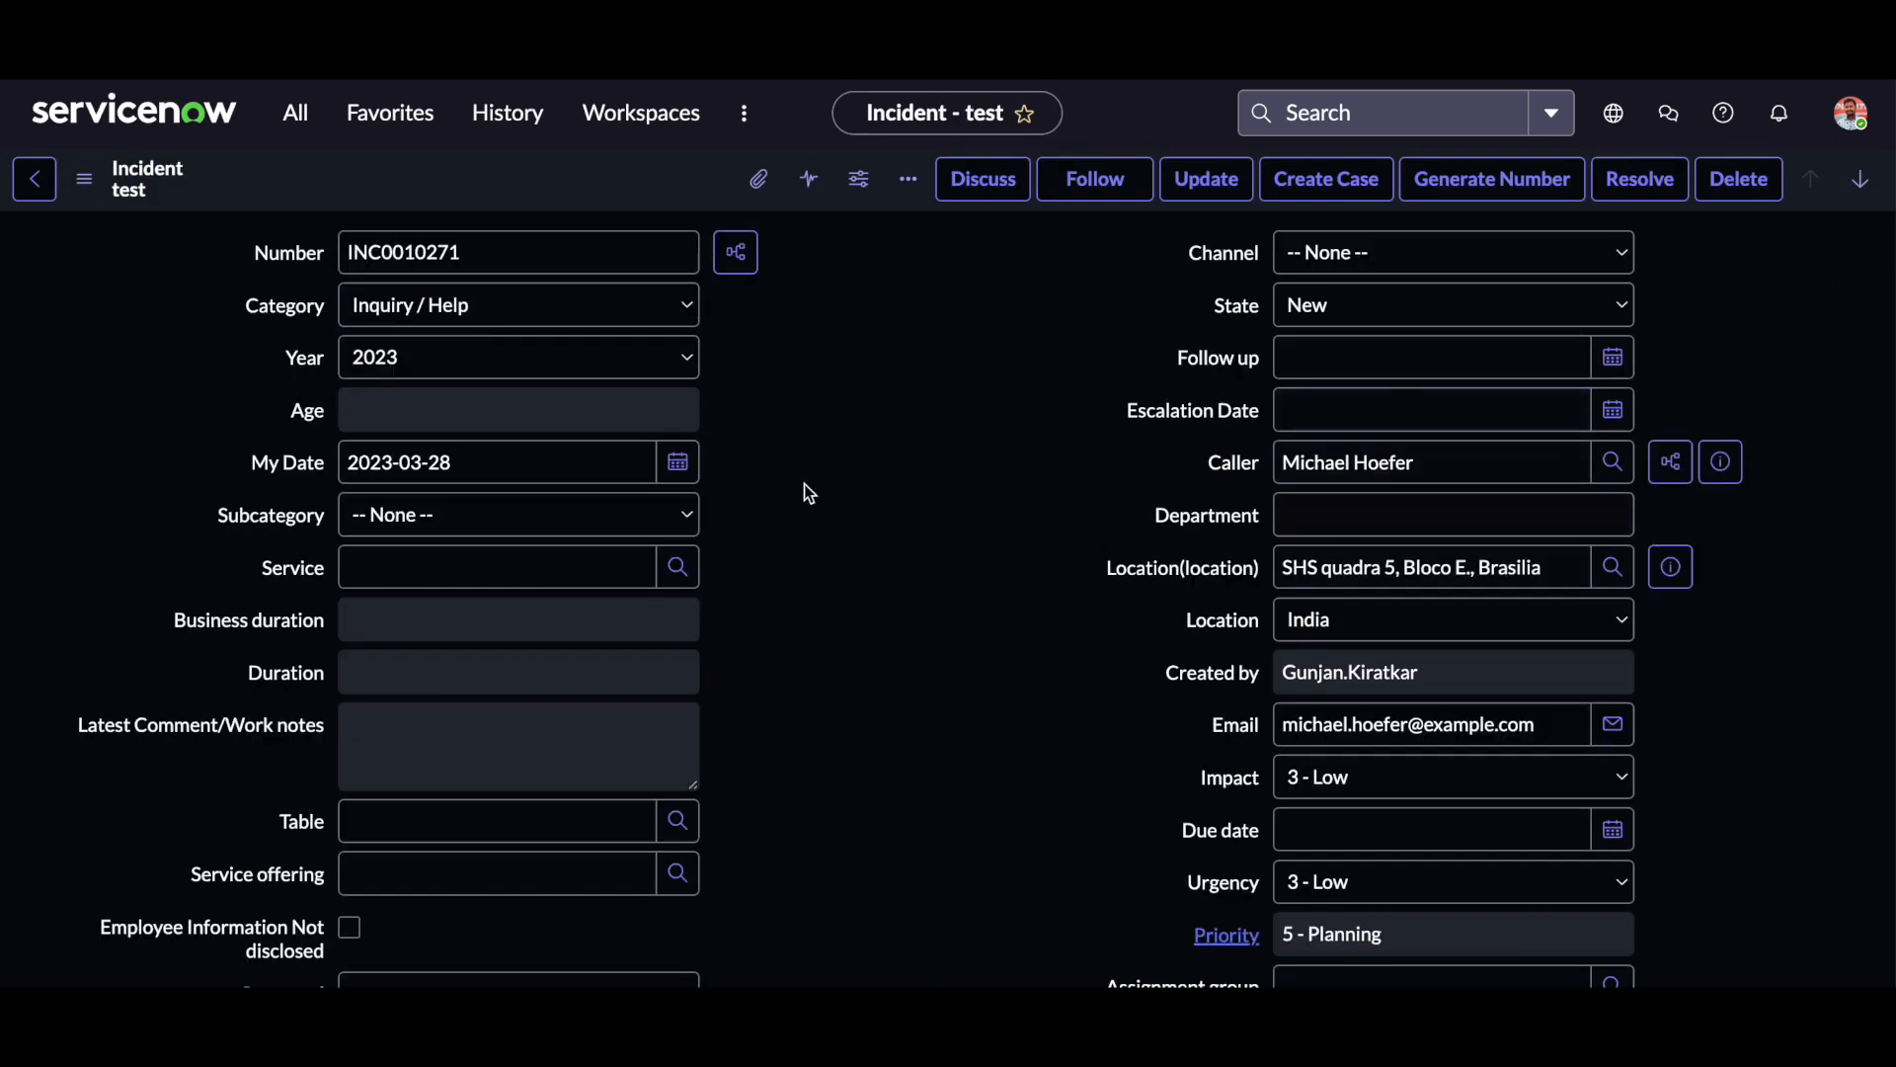
pyautogui.click(84, 179)
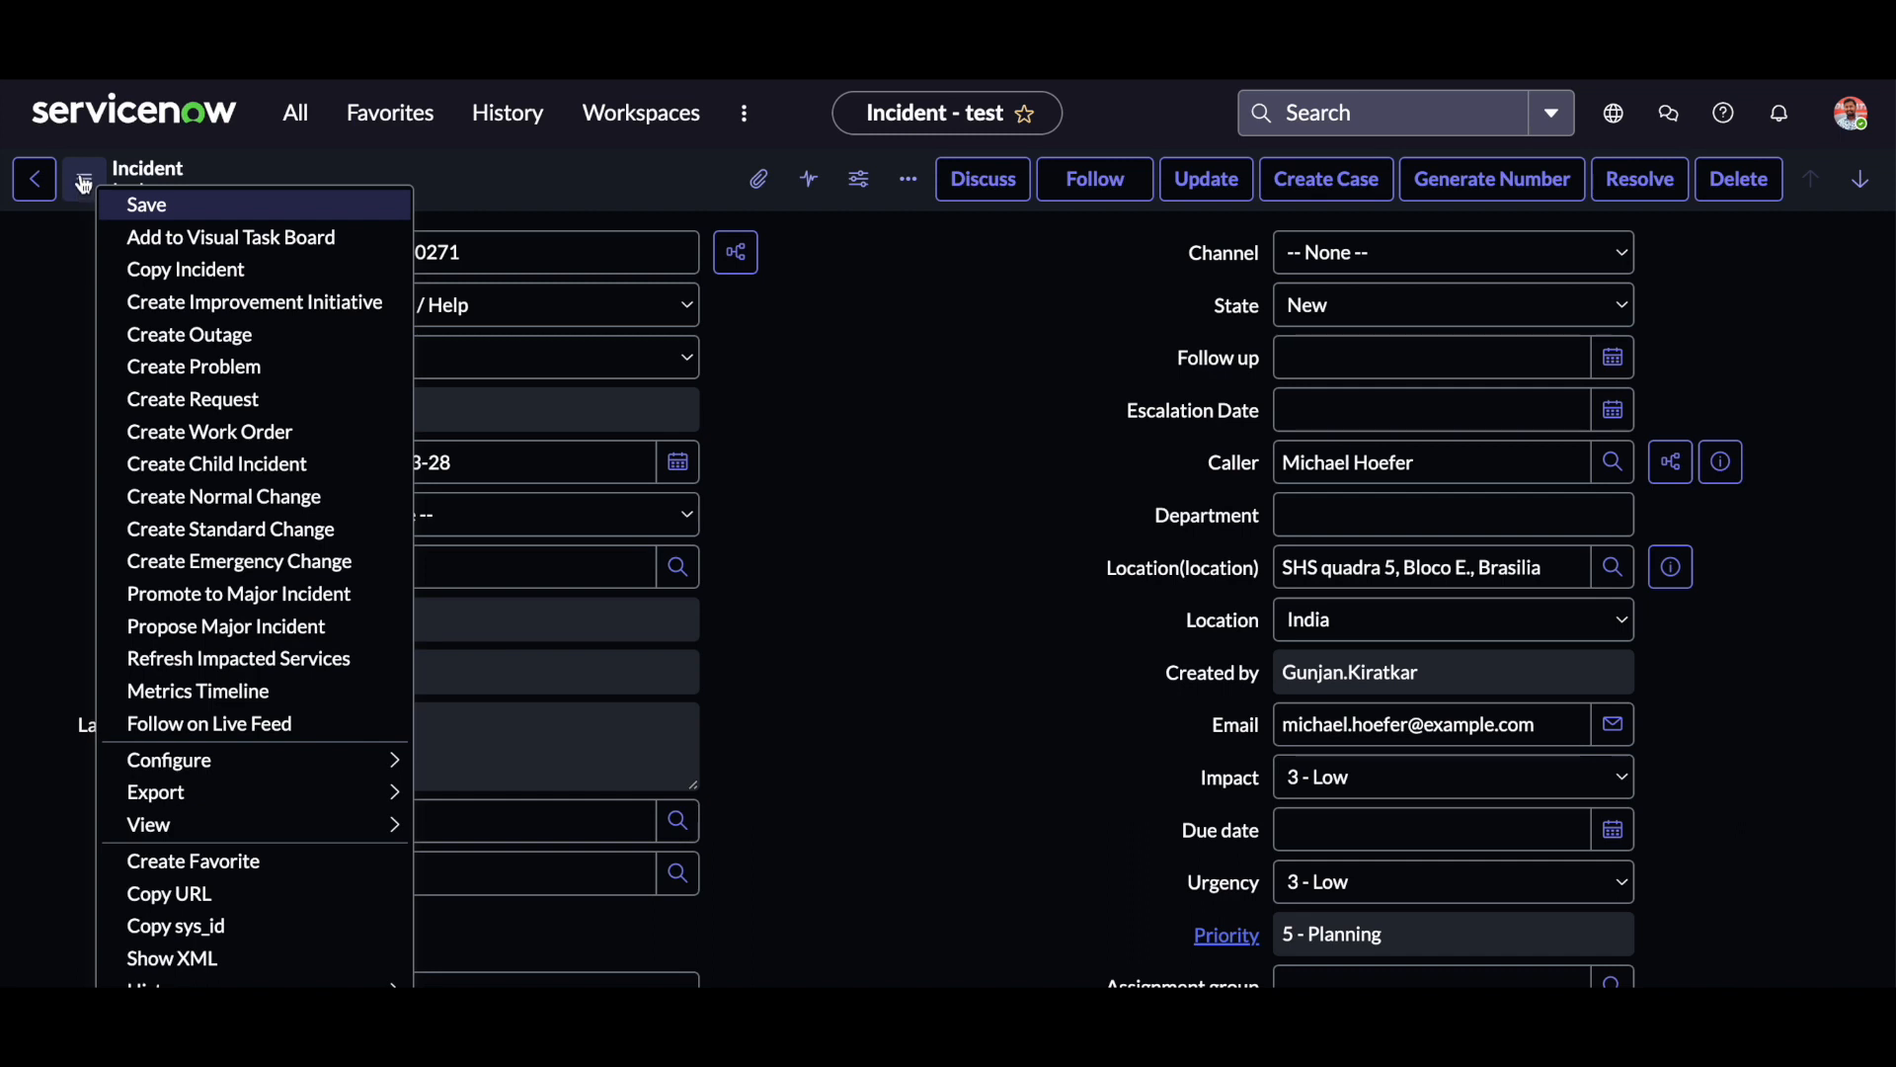
pyautogui.moveTo(208, 825)
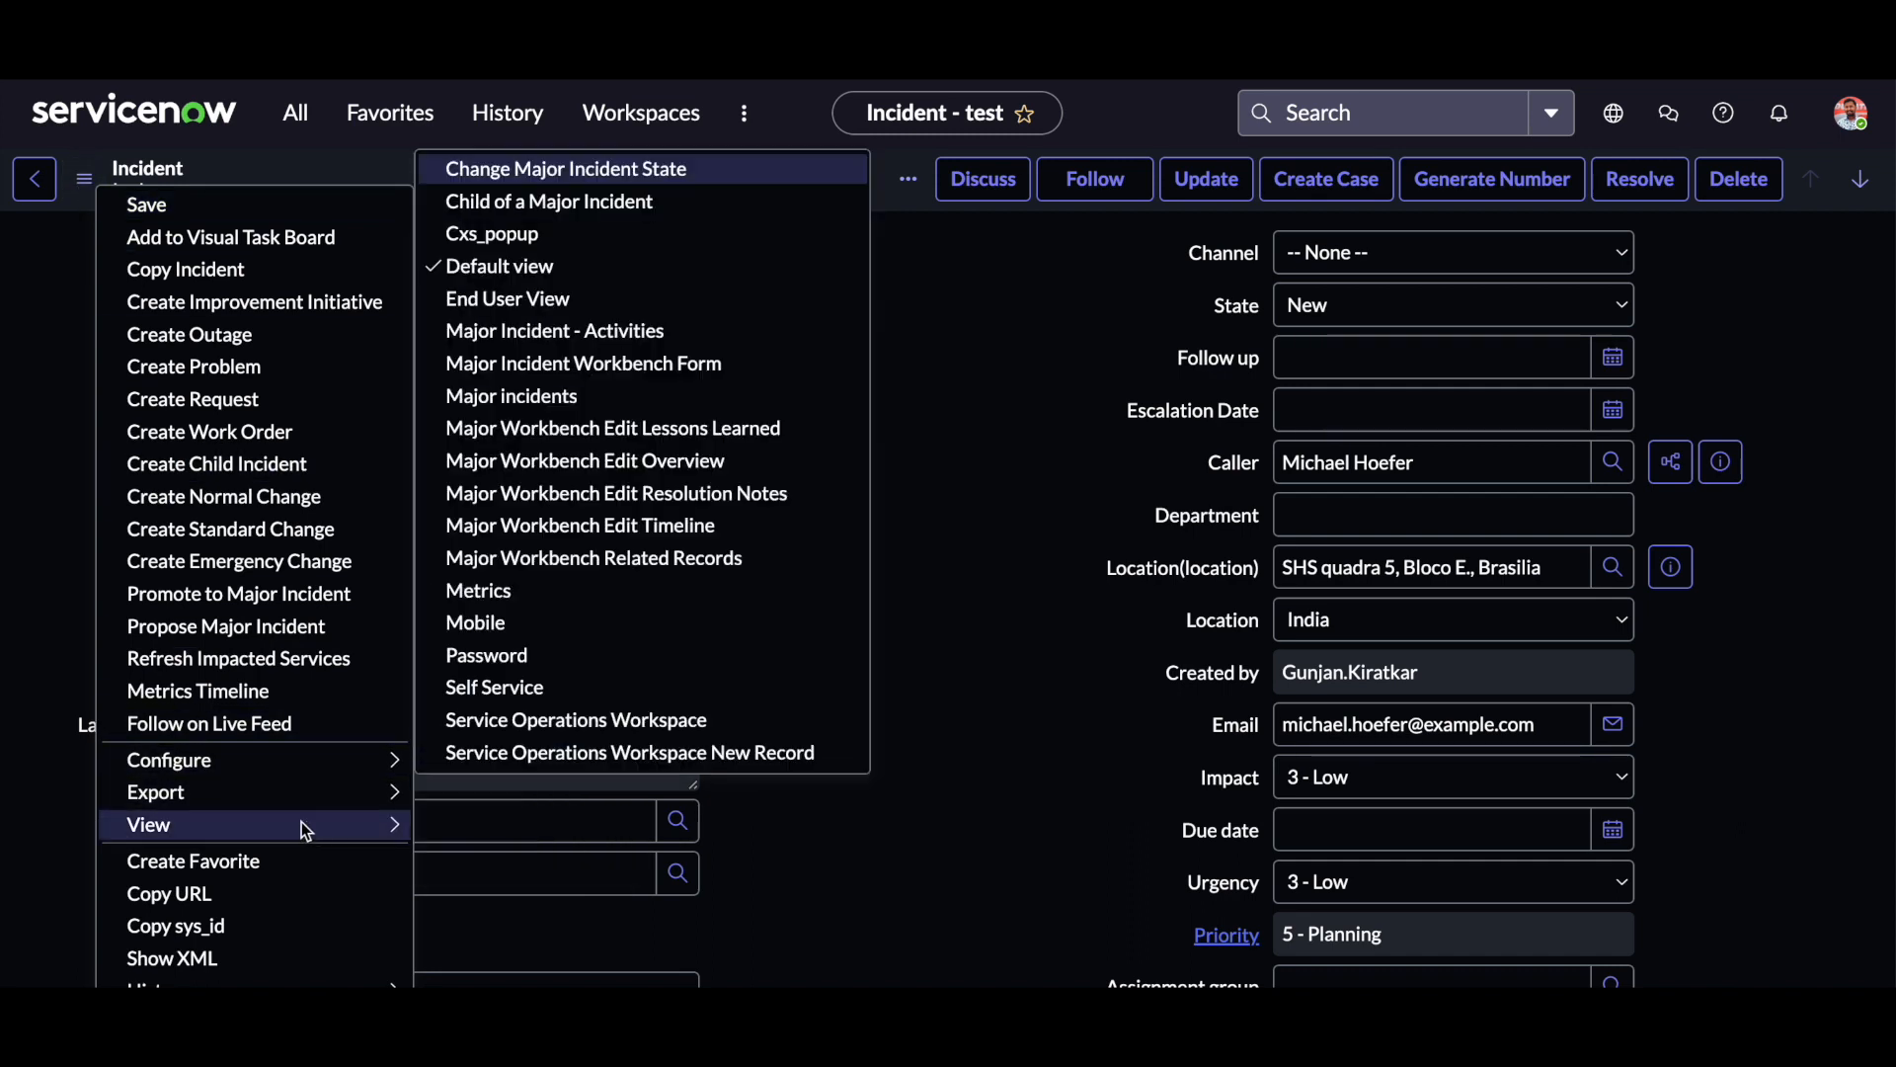
pyautogui.click(468, 808)
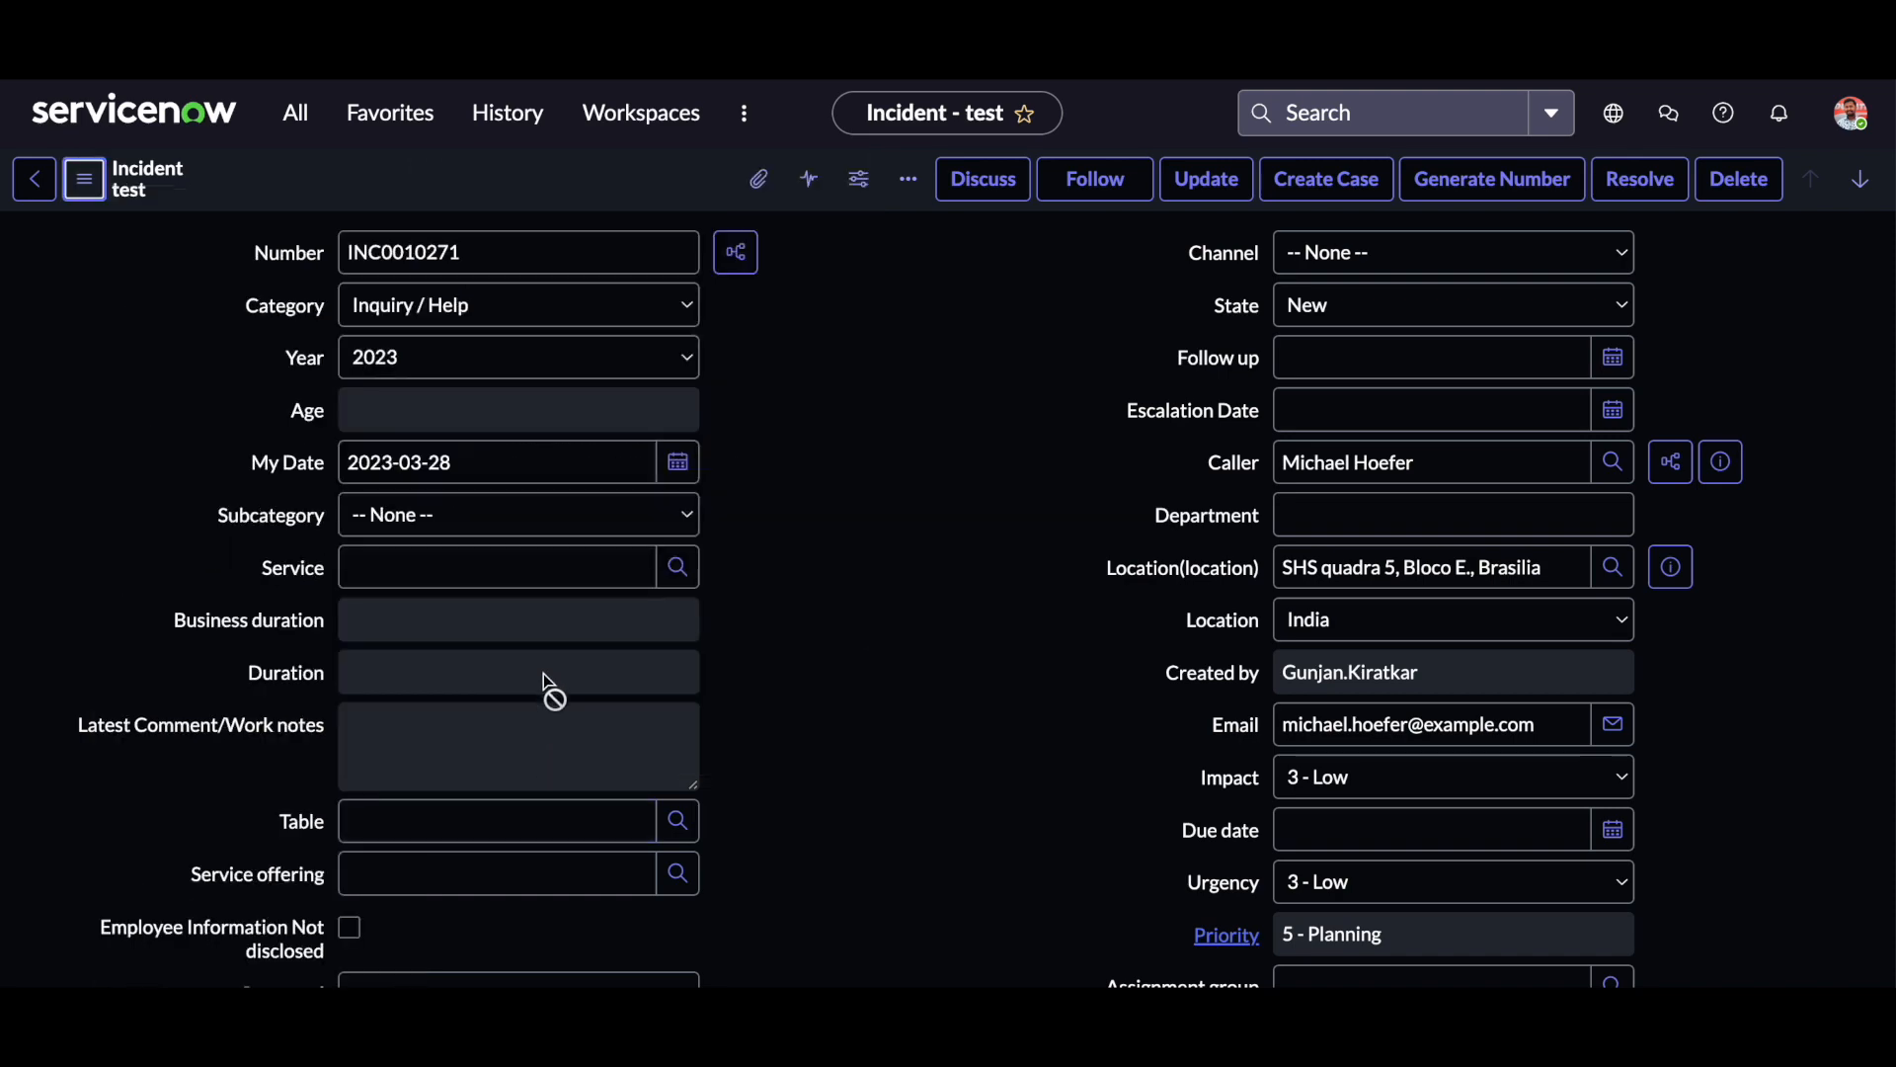
pyautogui.click(83, 178)
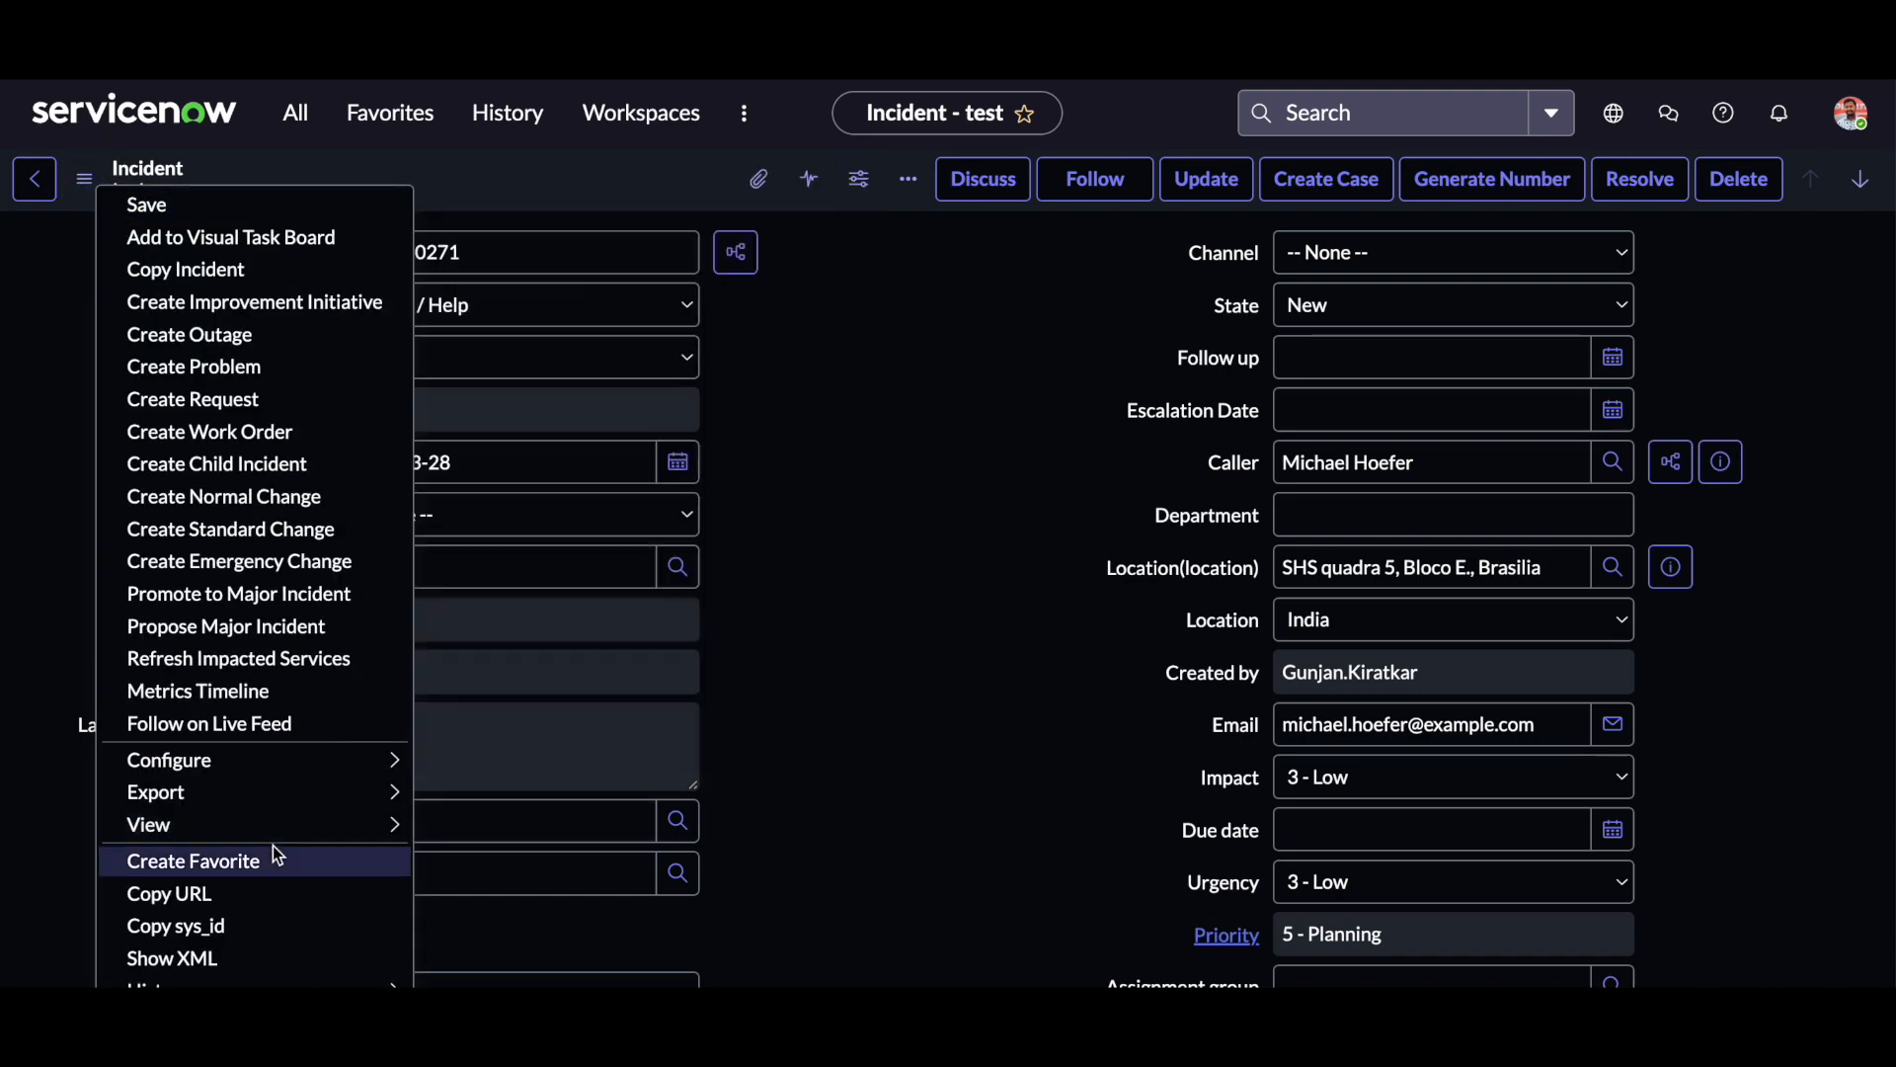
pyautogui.moveTo(305, 827)
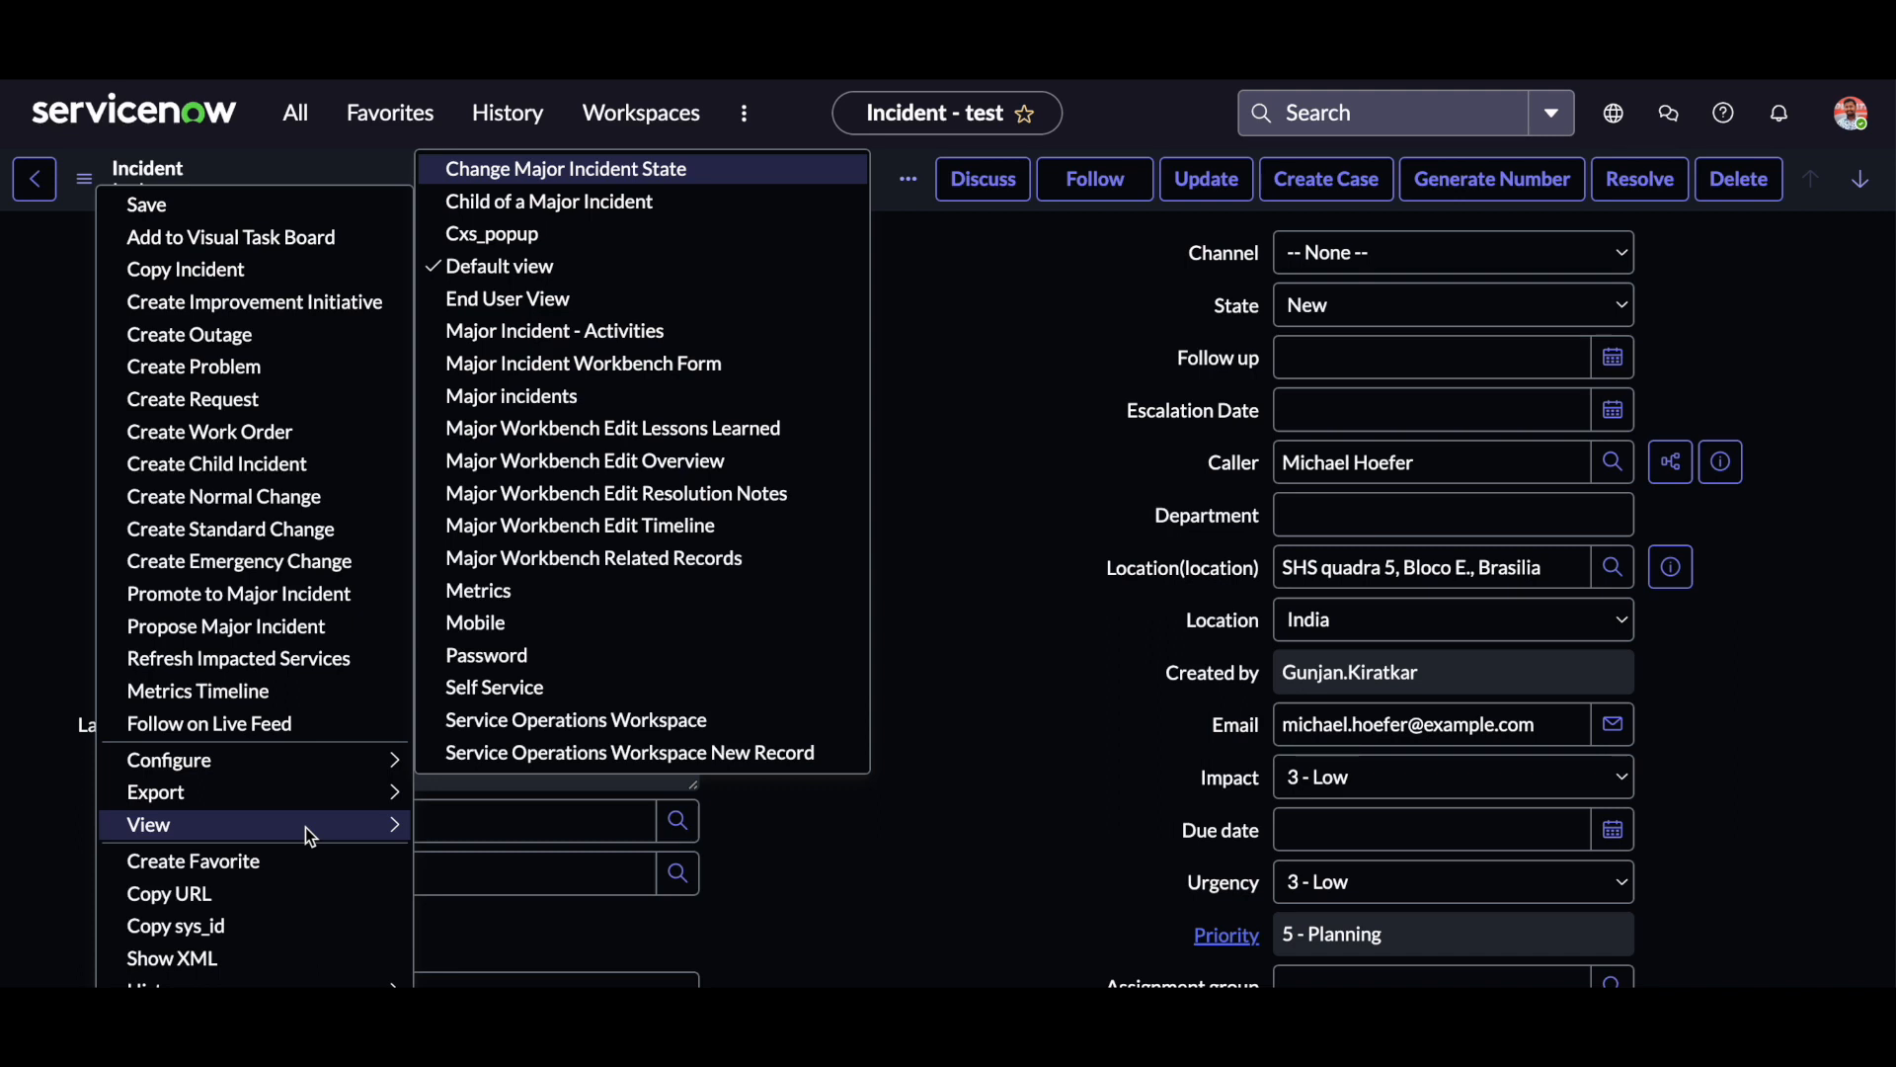
pyautogui.click(1057, 627)
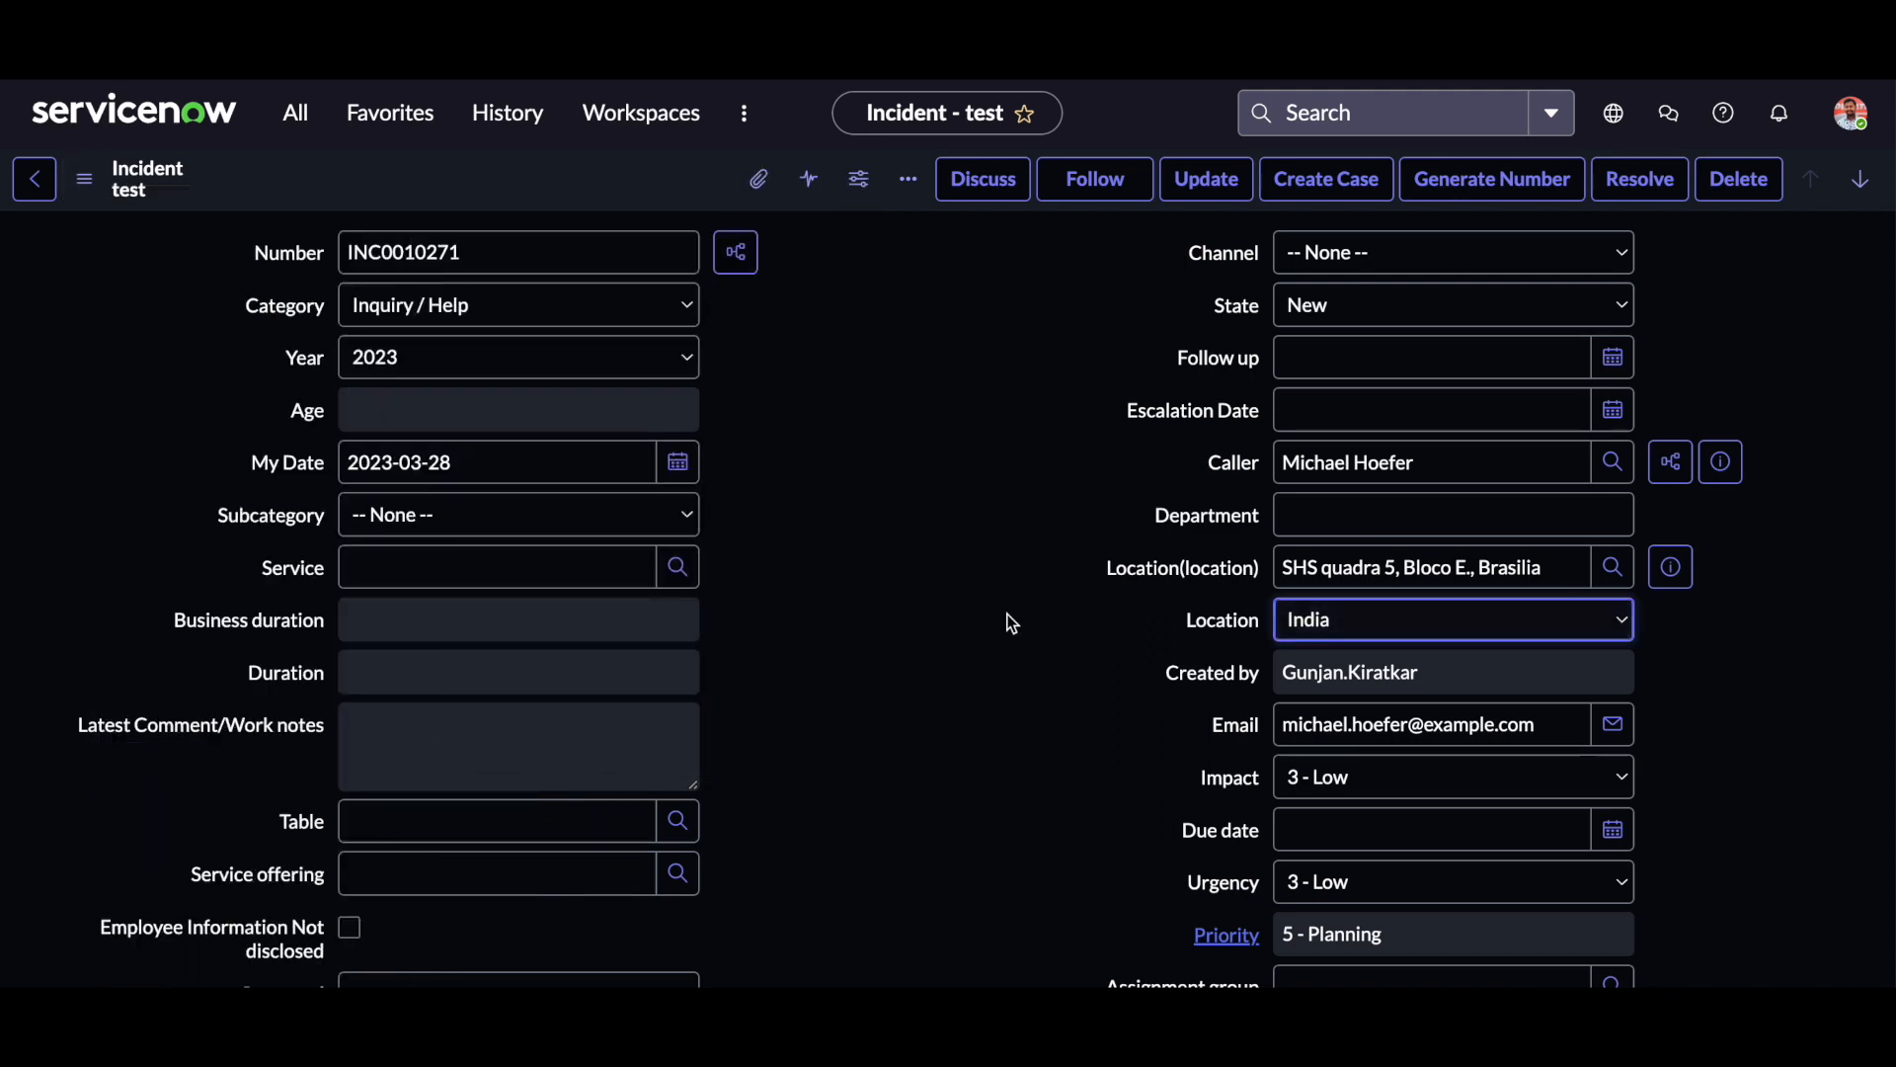
# Find the System UI View Rules module by searching for "view rule" and start a new view rule record.
pyautogui.click(303, 125)
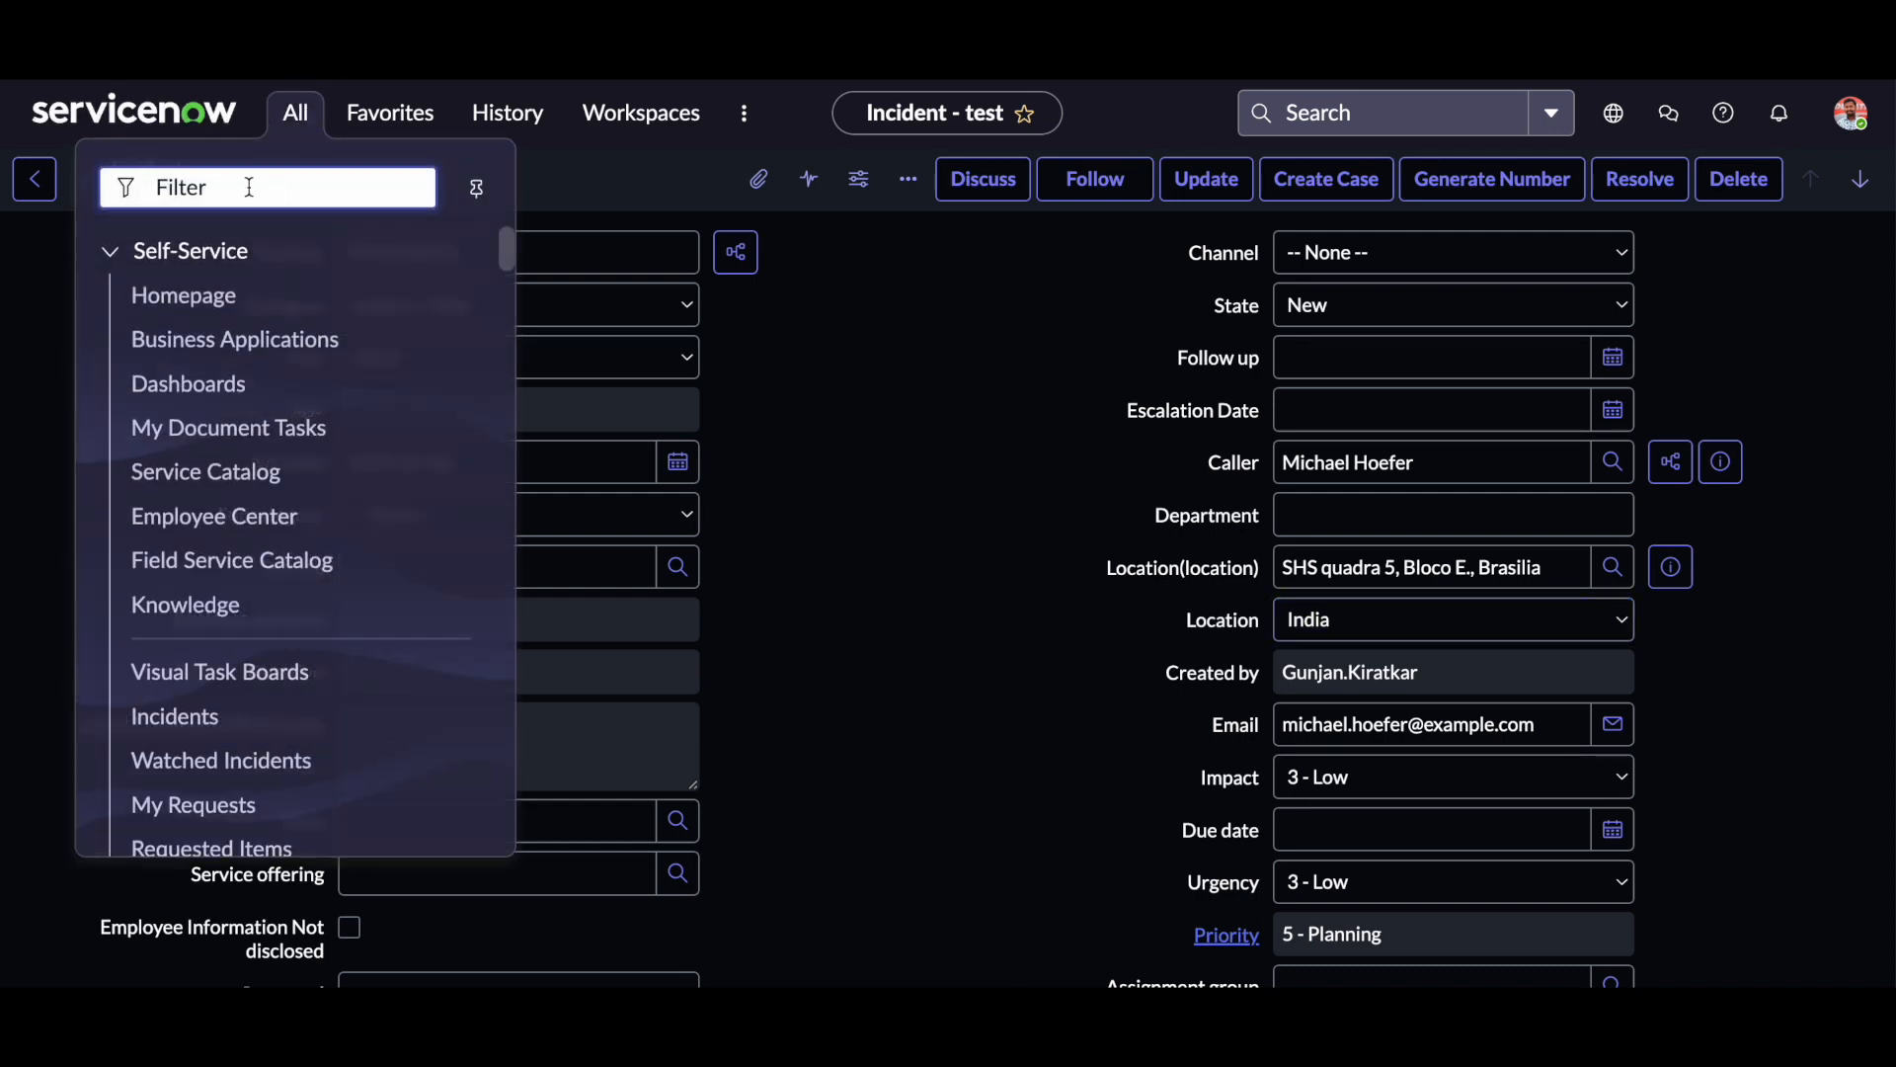
pyautogui.write('view rule')
pyautogui.scroll(-1, 263, 376)
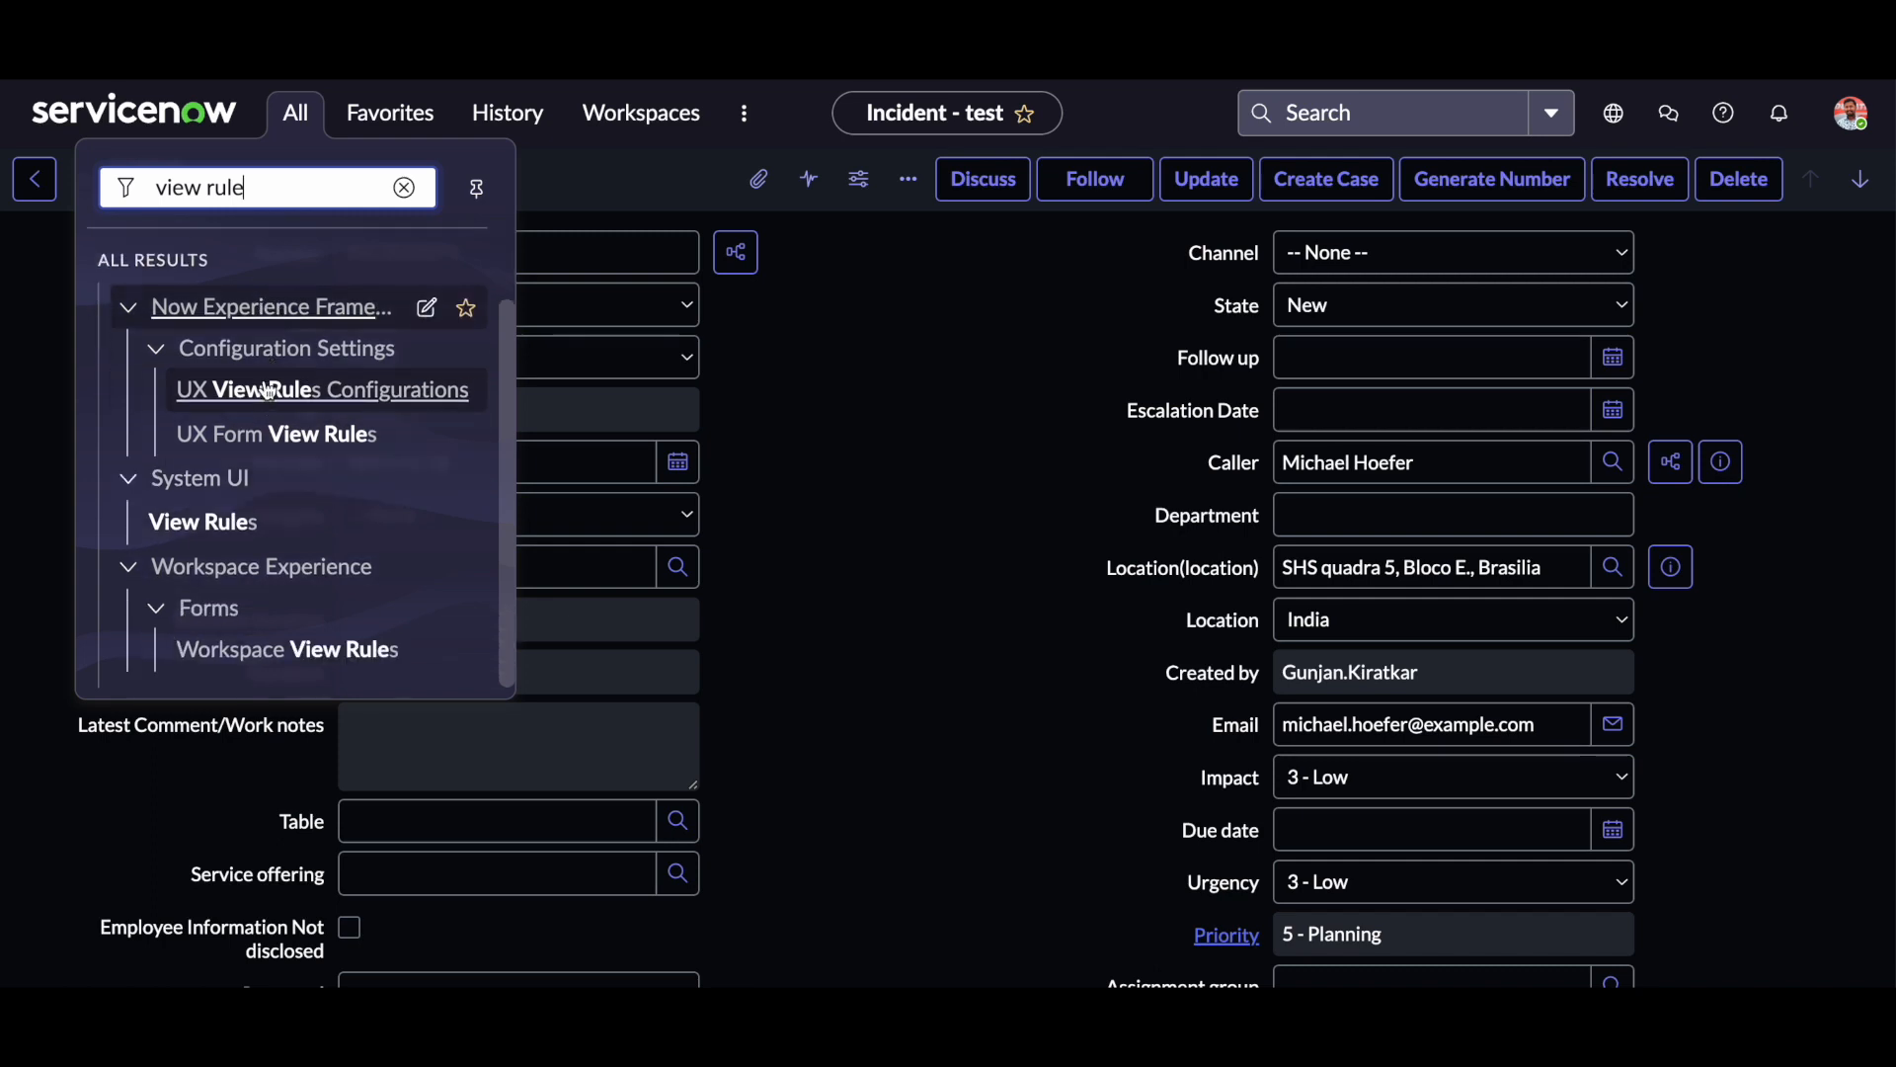
pyautogui.click(223, 531)
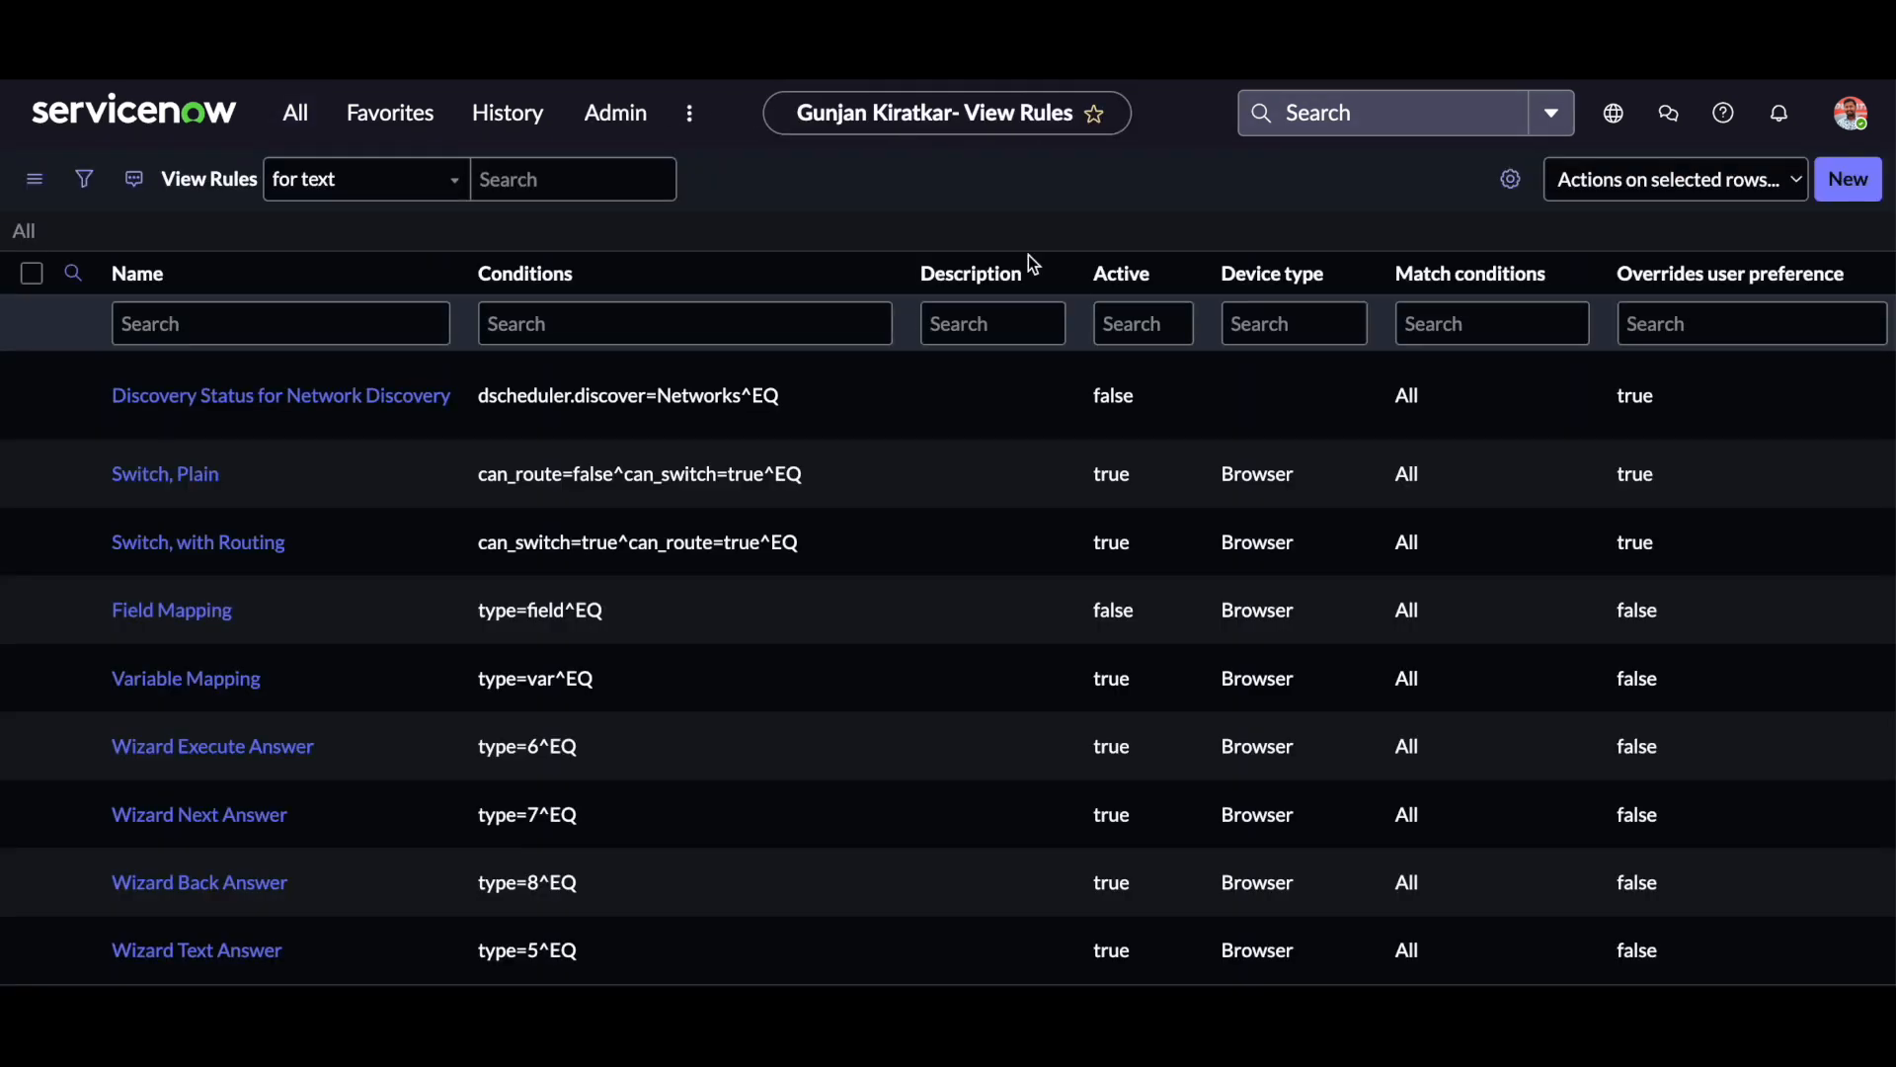
pyautogui.click(1855, 181)
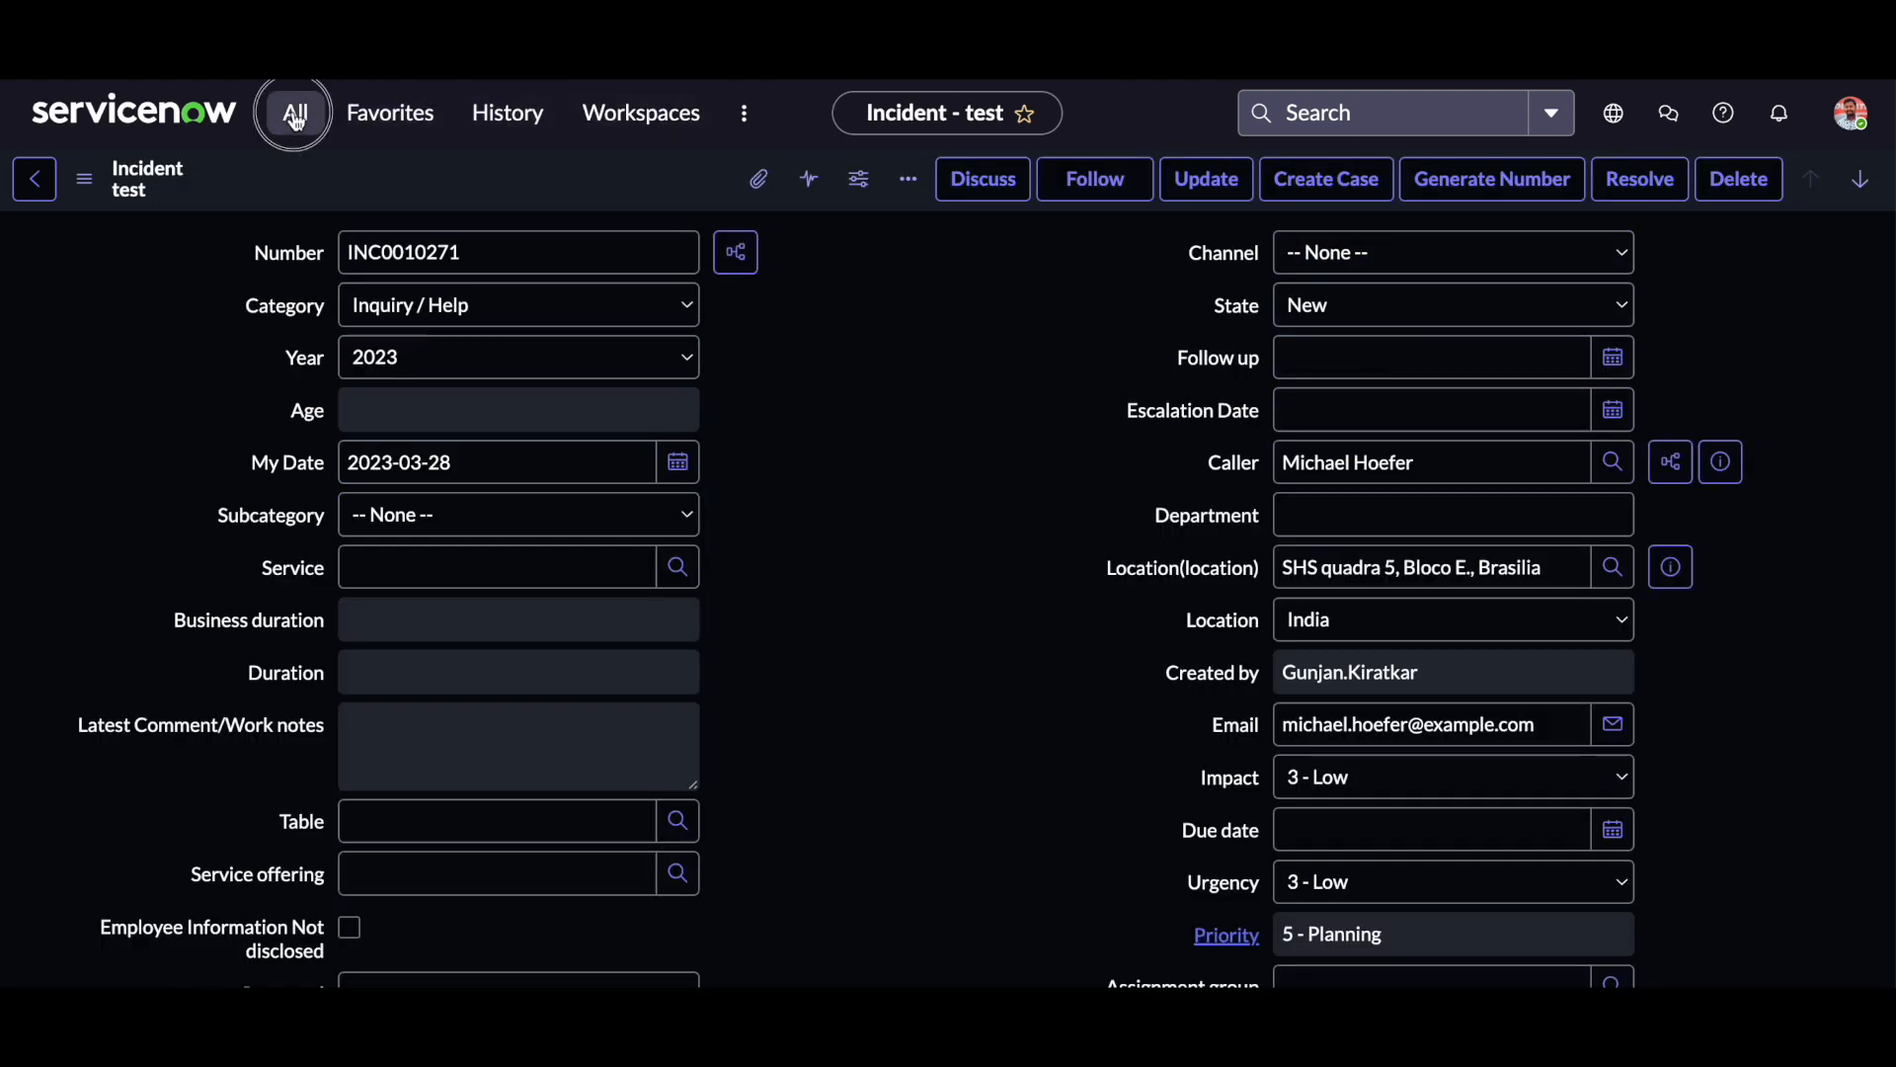
# From the incident record, search the modules for "views" and open the System UI Views list.
pyautogui.click(292, 112)
pyautogui.moveTo(288, 173); pyautogui.dragTo(147, 187)
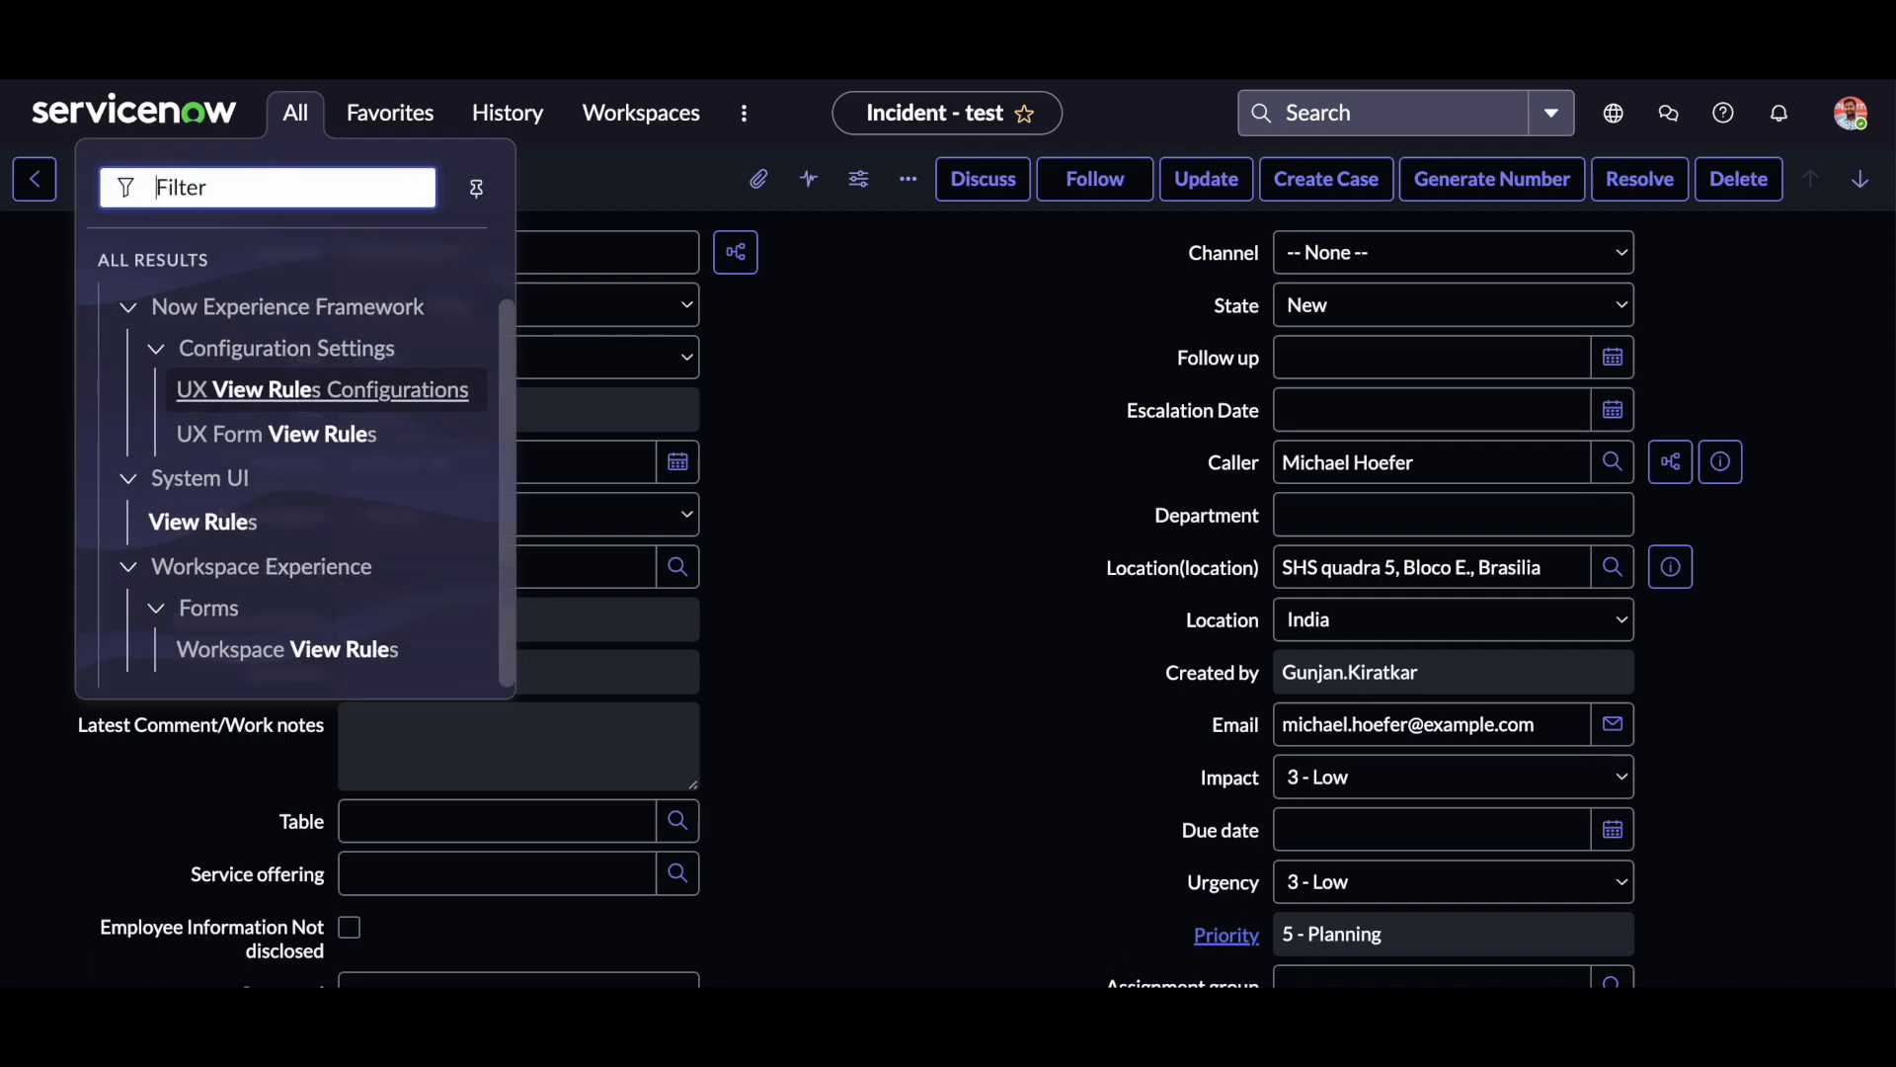
pyautogui.press('BackSpace')
pyautogui.write('view')
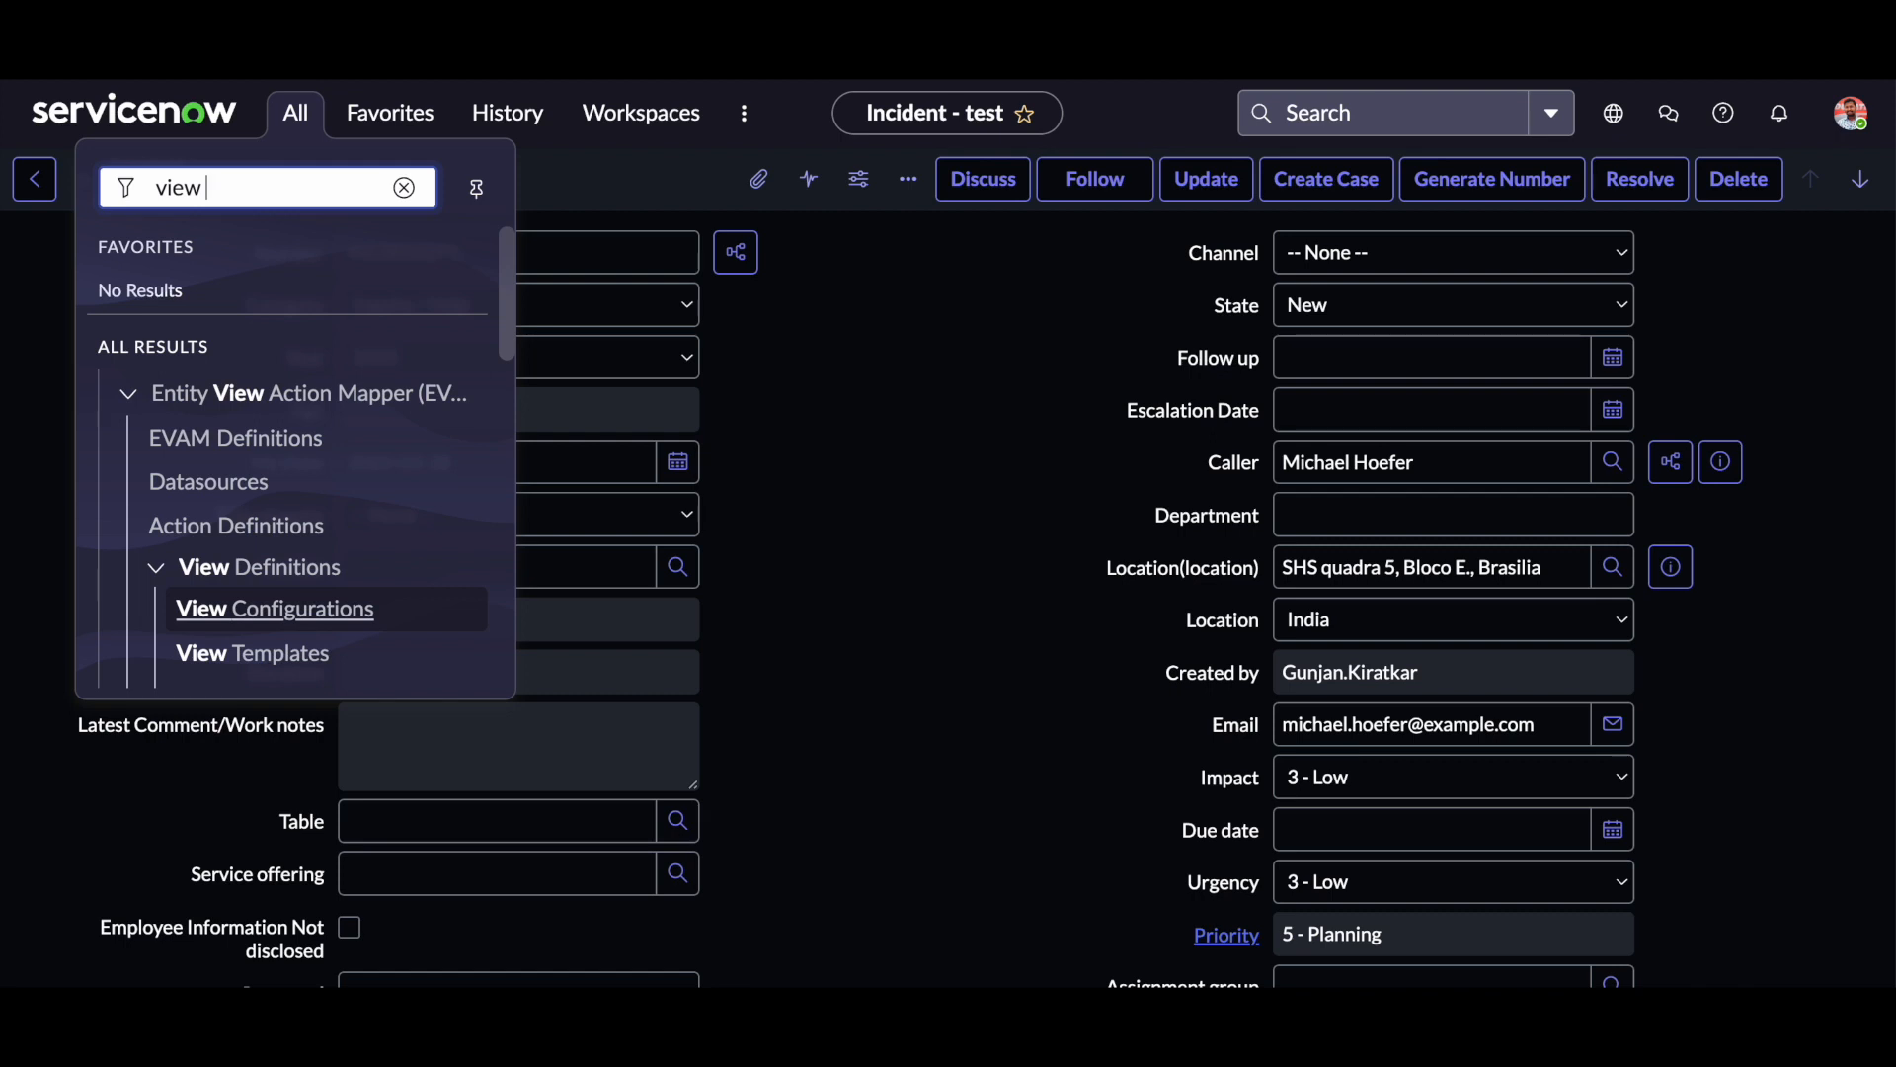
pyautogui.scroll(-7, 355, 444)
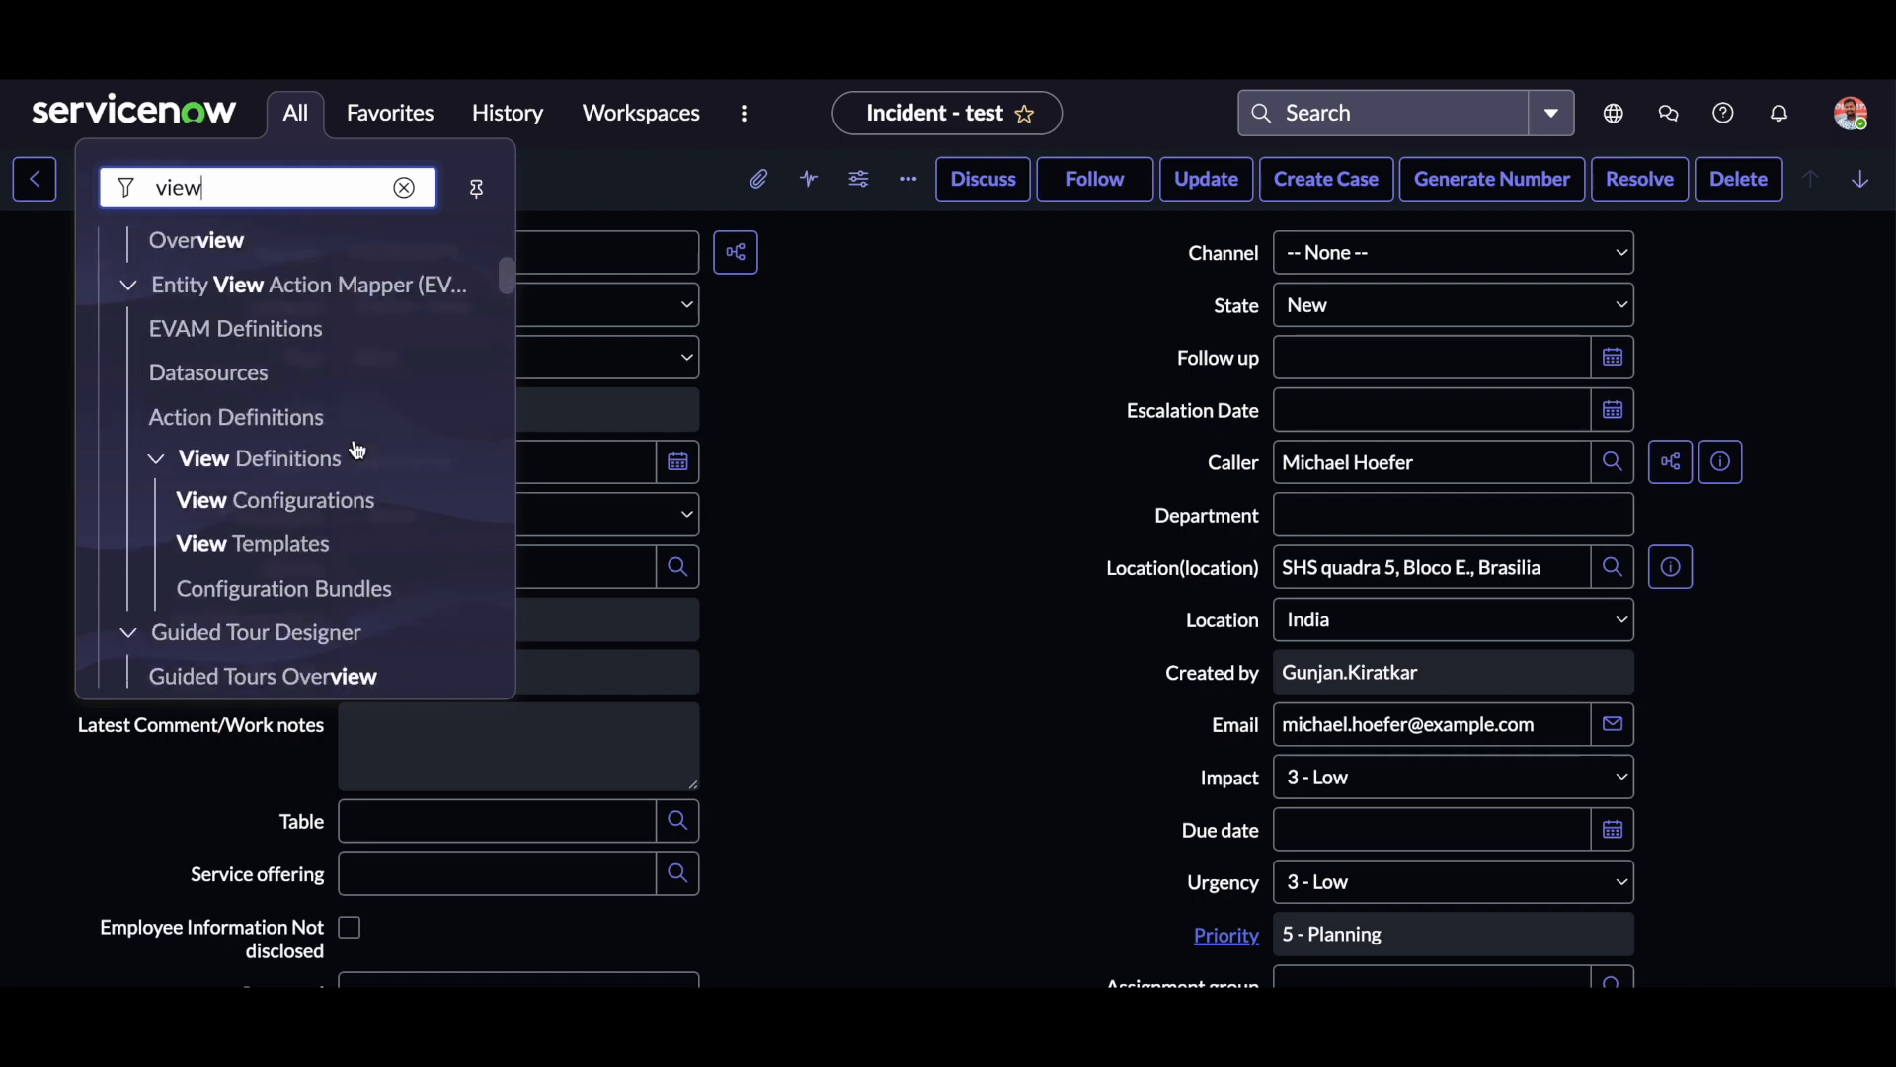
pyautogui.scroll(-10, 357, 450)
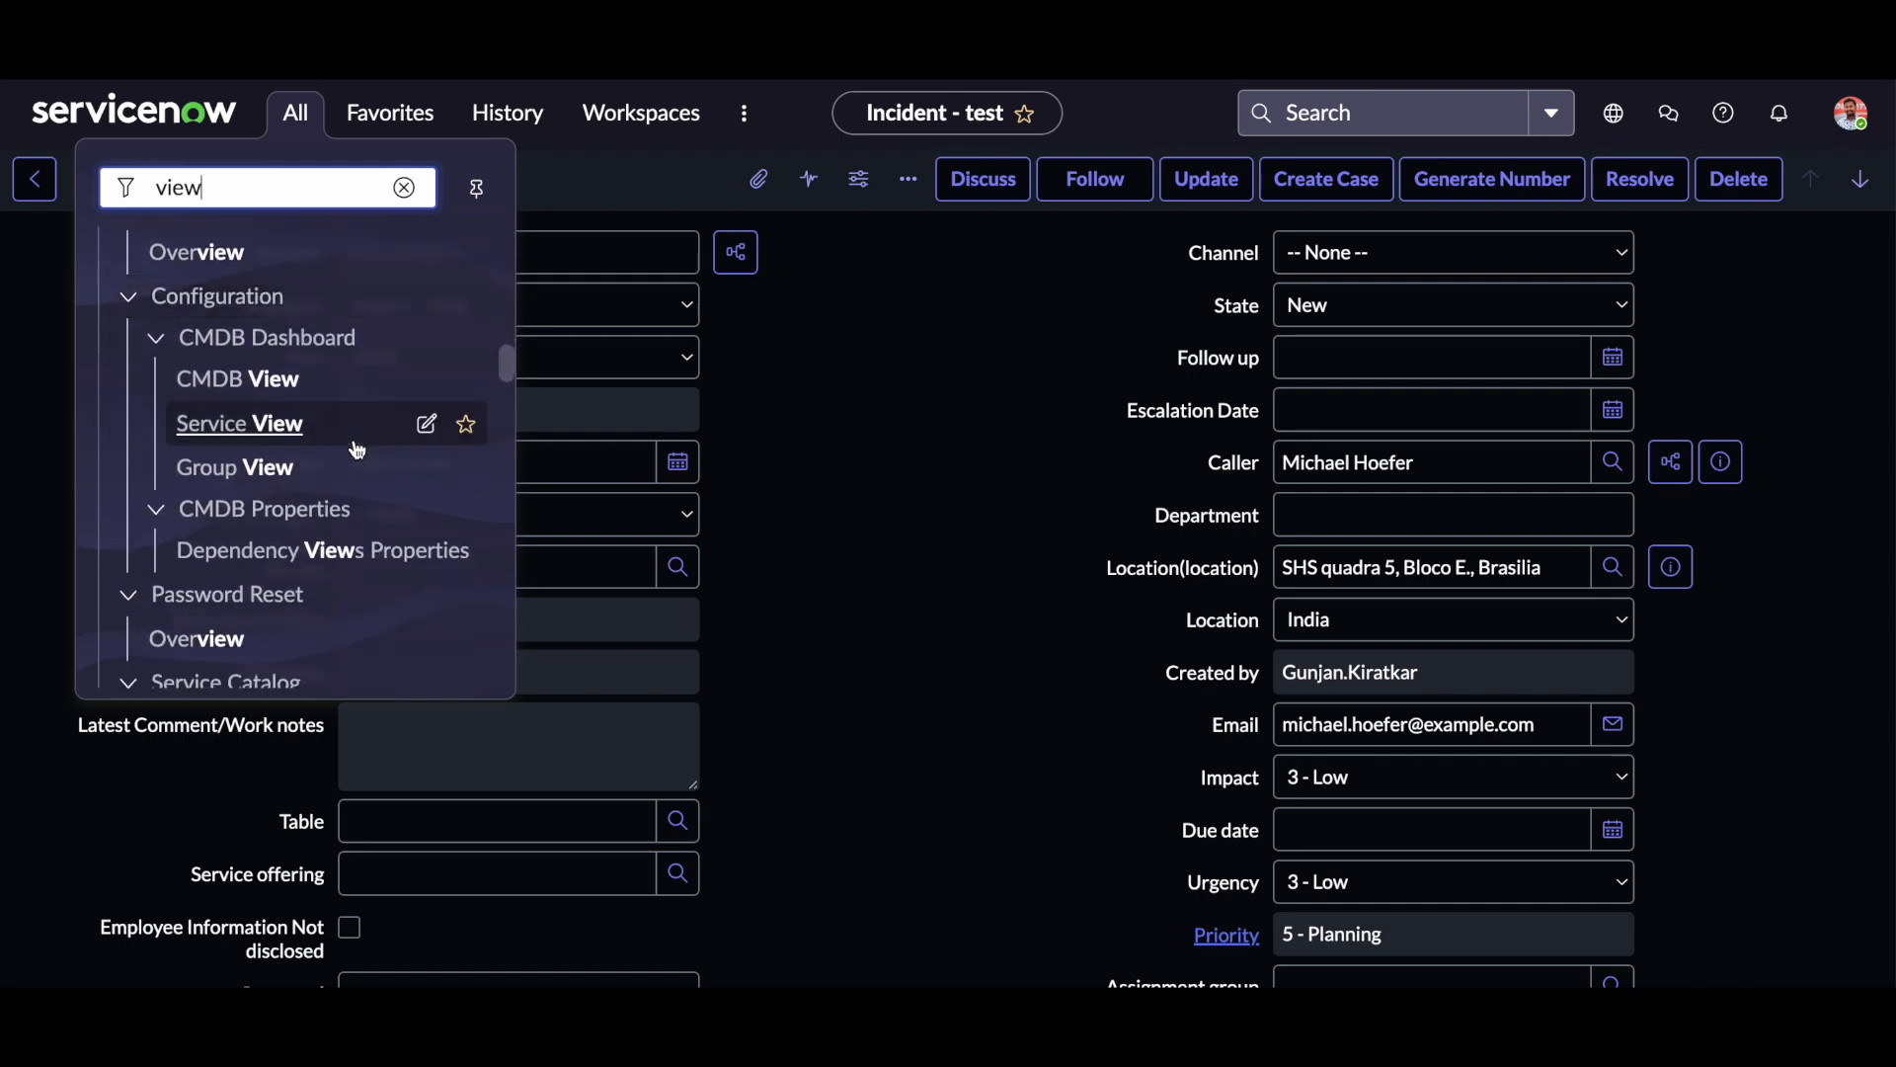
pyautogui.scroll(-10, 357, 449)
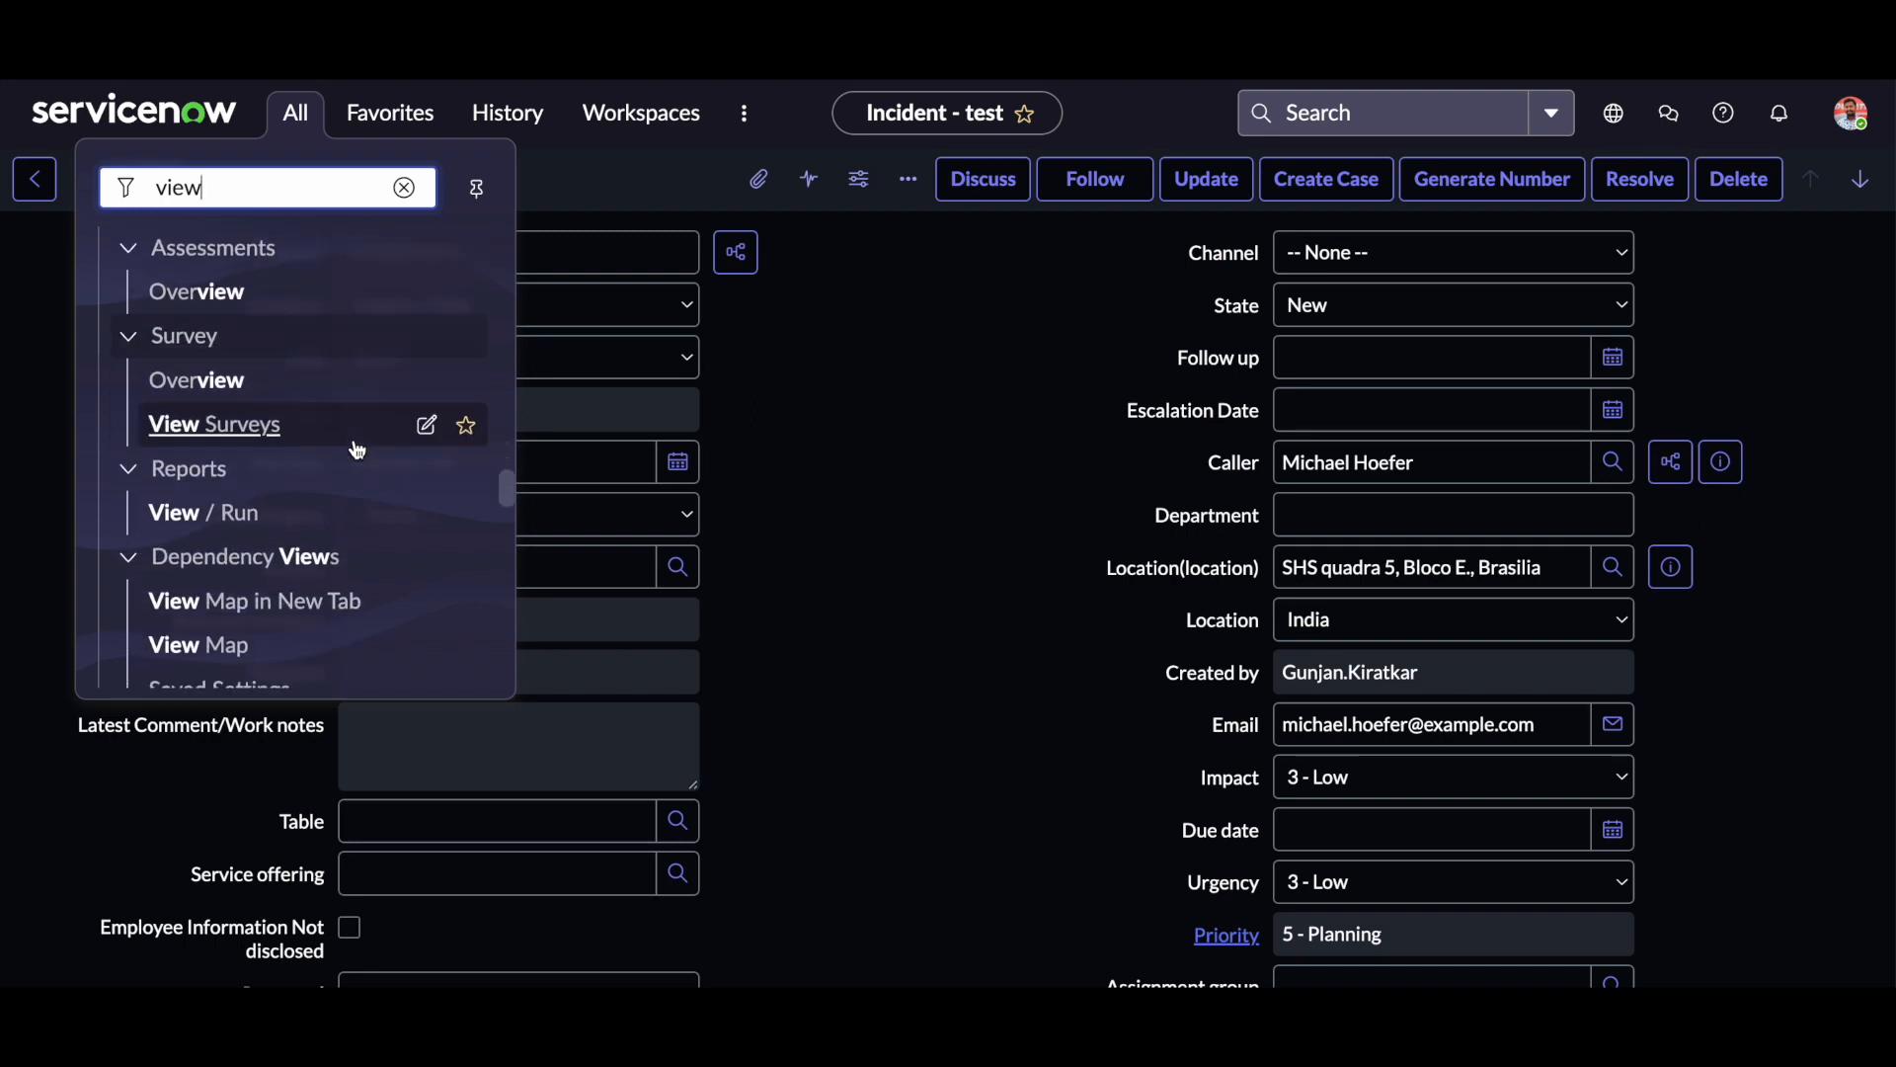
pyautogui.scroll(-10, 357, 450)
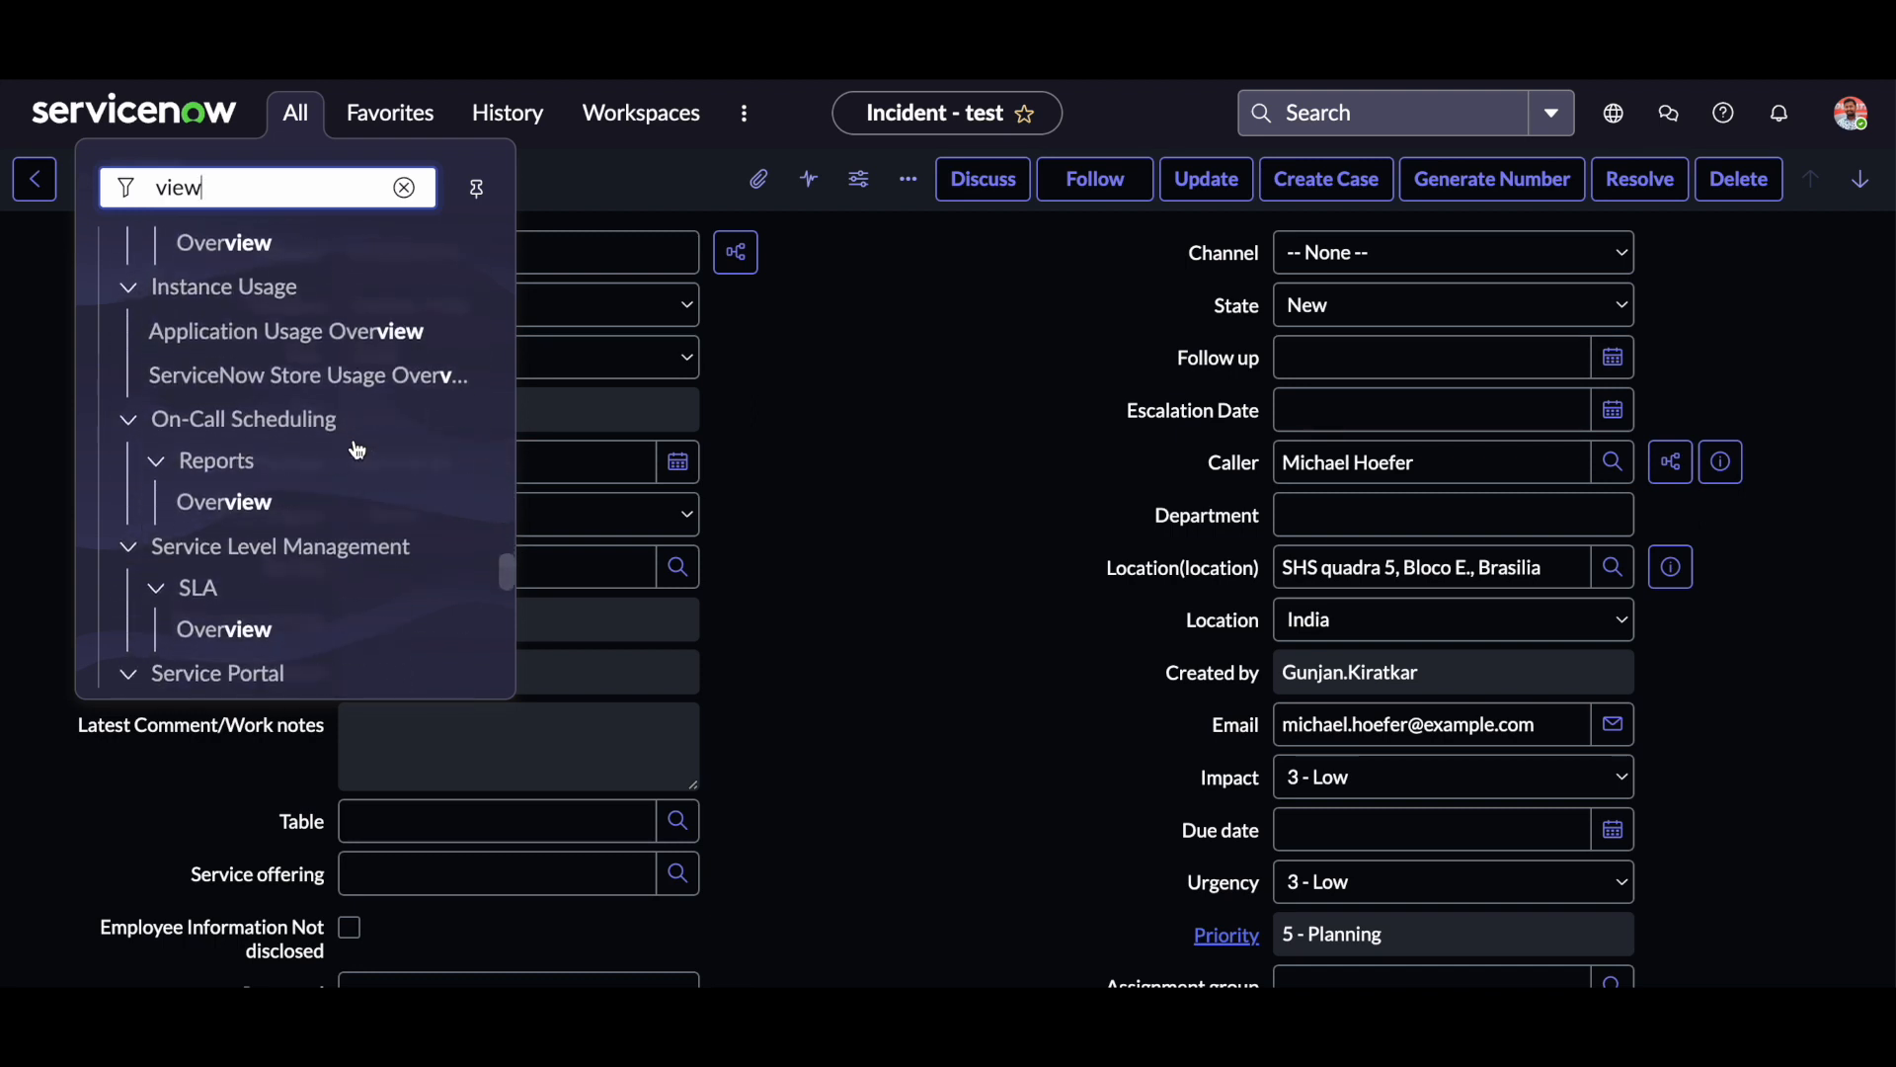
pyautogui.write('s')
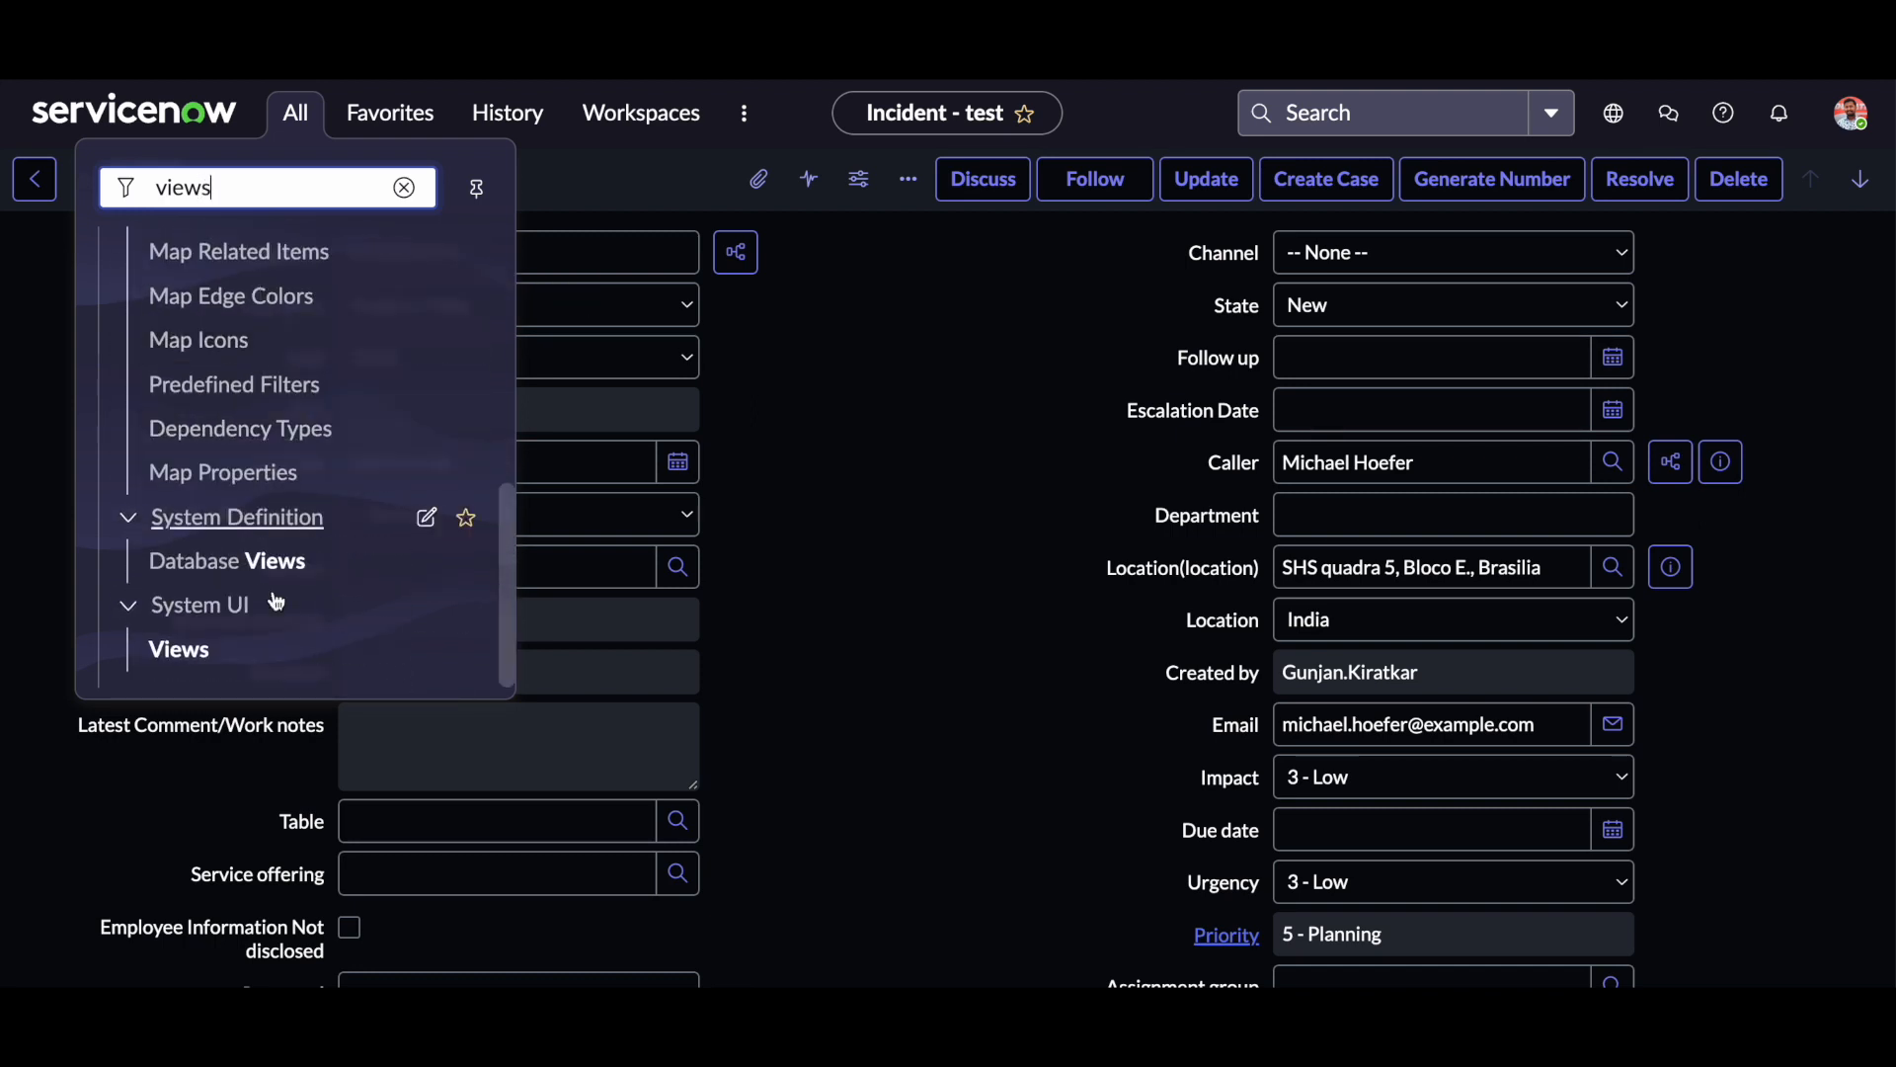
pyautogui.click(187, 650)
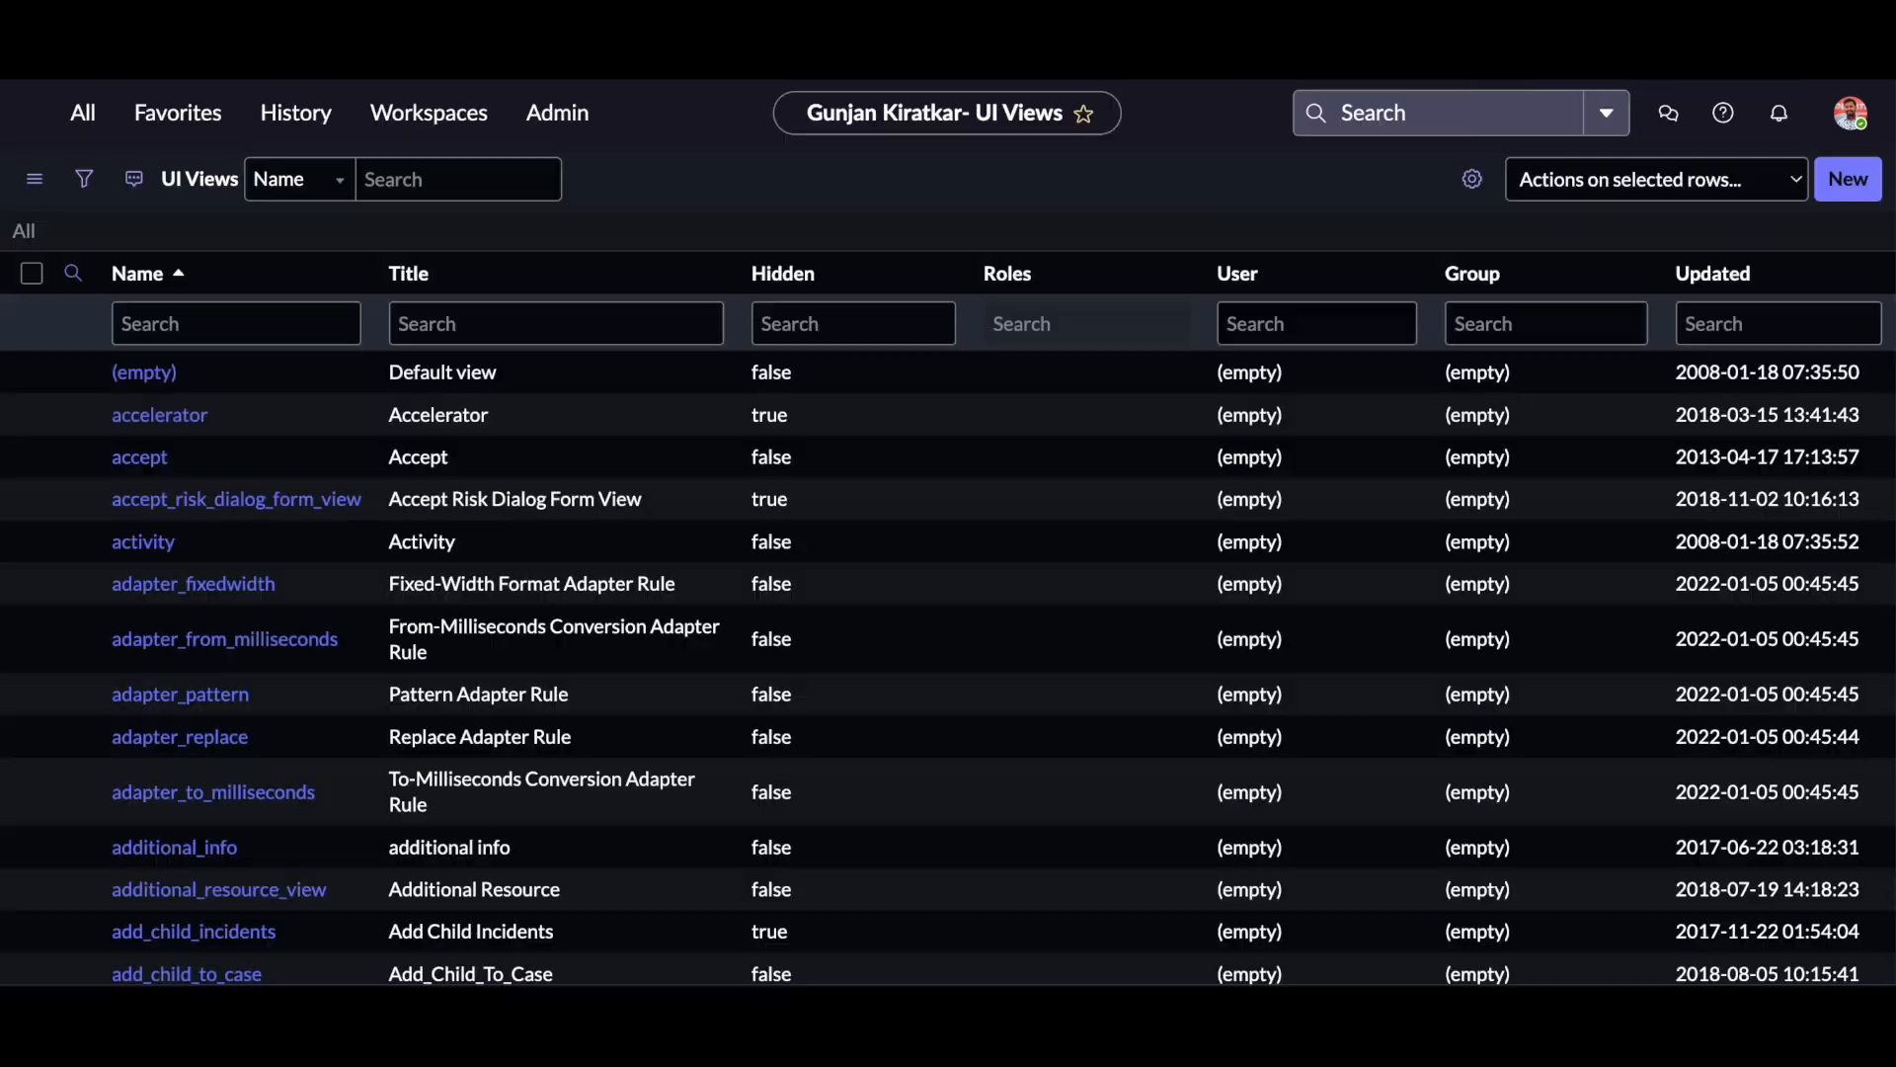
# Filter the UI views to names containing "end" and copy the name end_user_view.
pyautogui.click(194, 320)
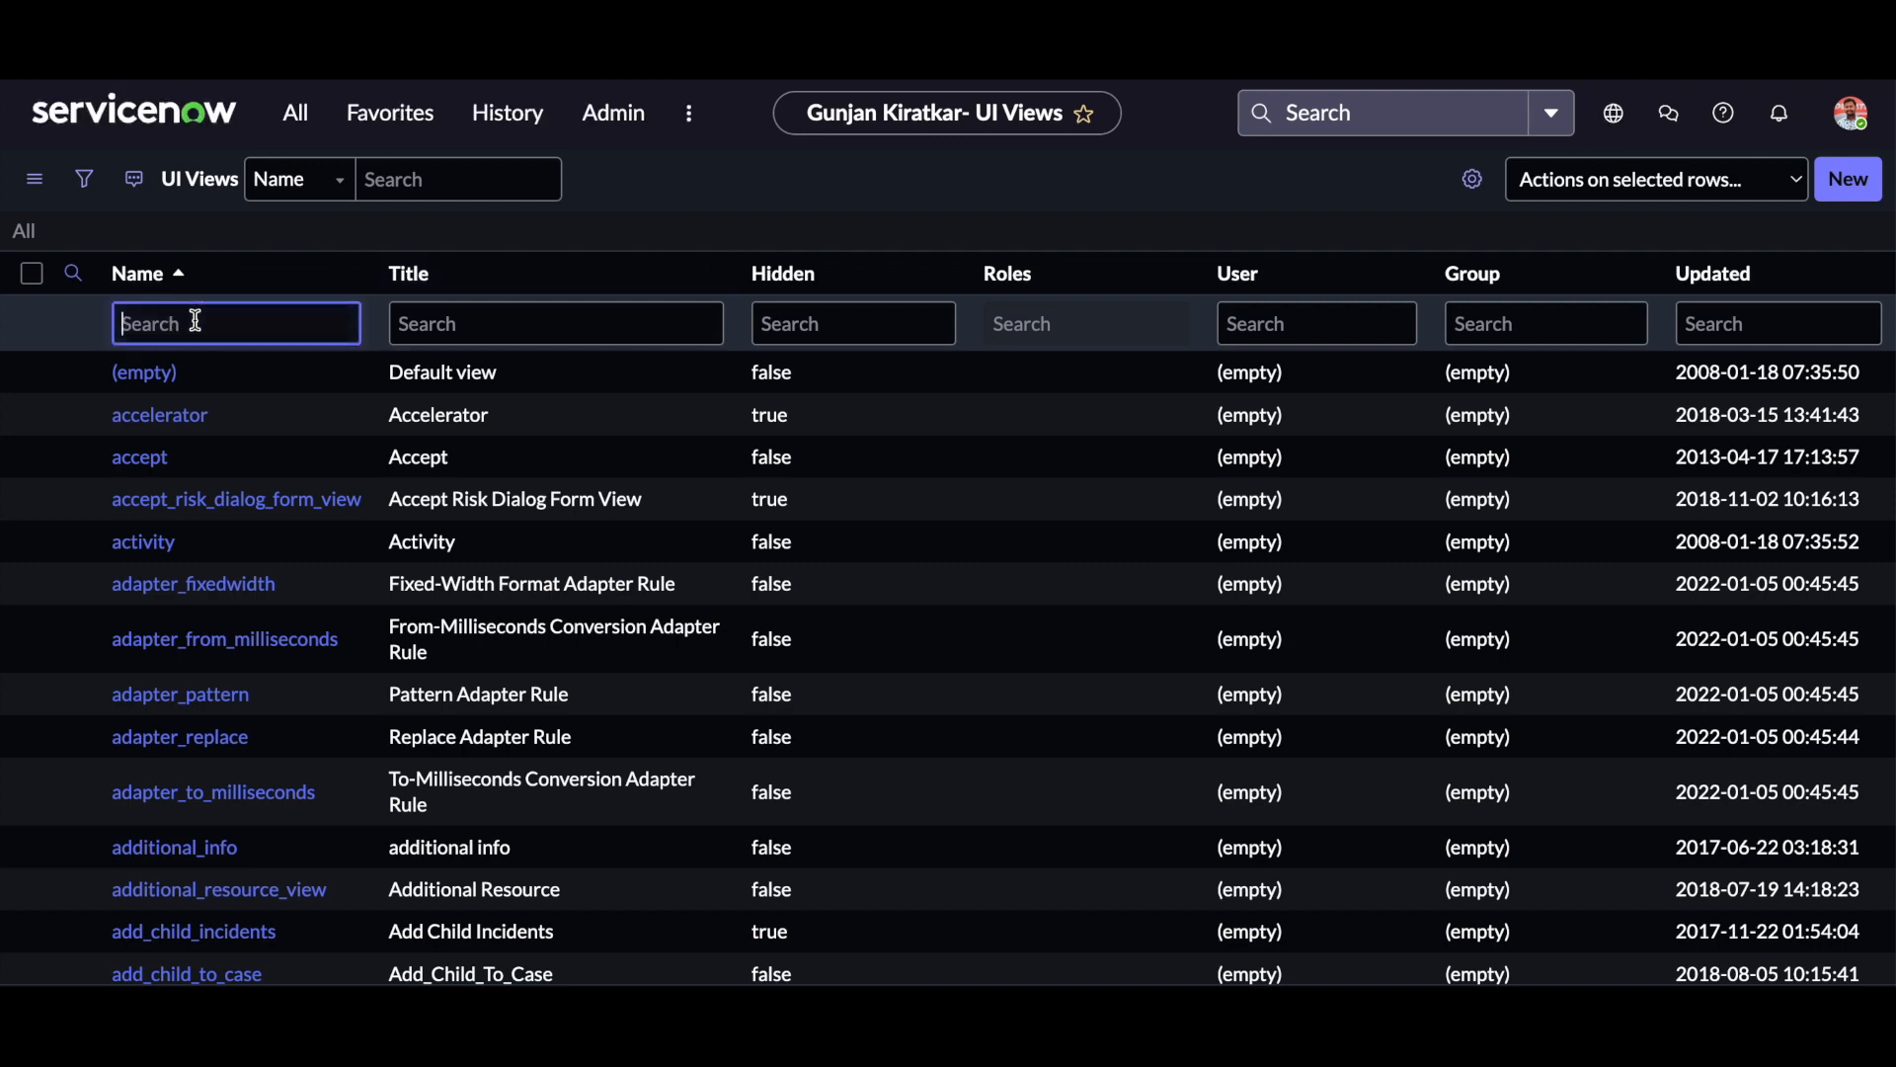
pyautogui.write('*end')
pyautogui.press('Return')
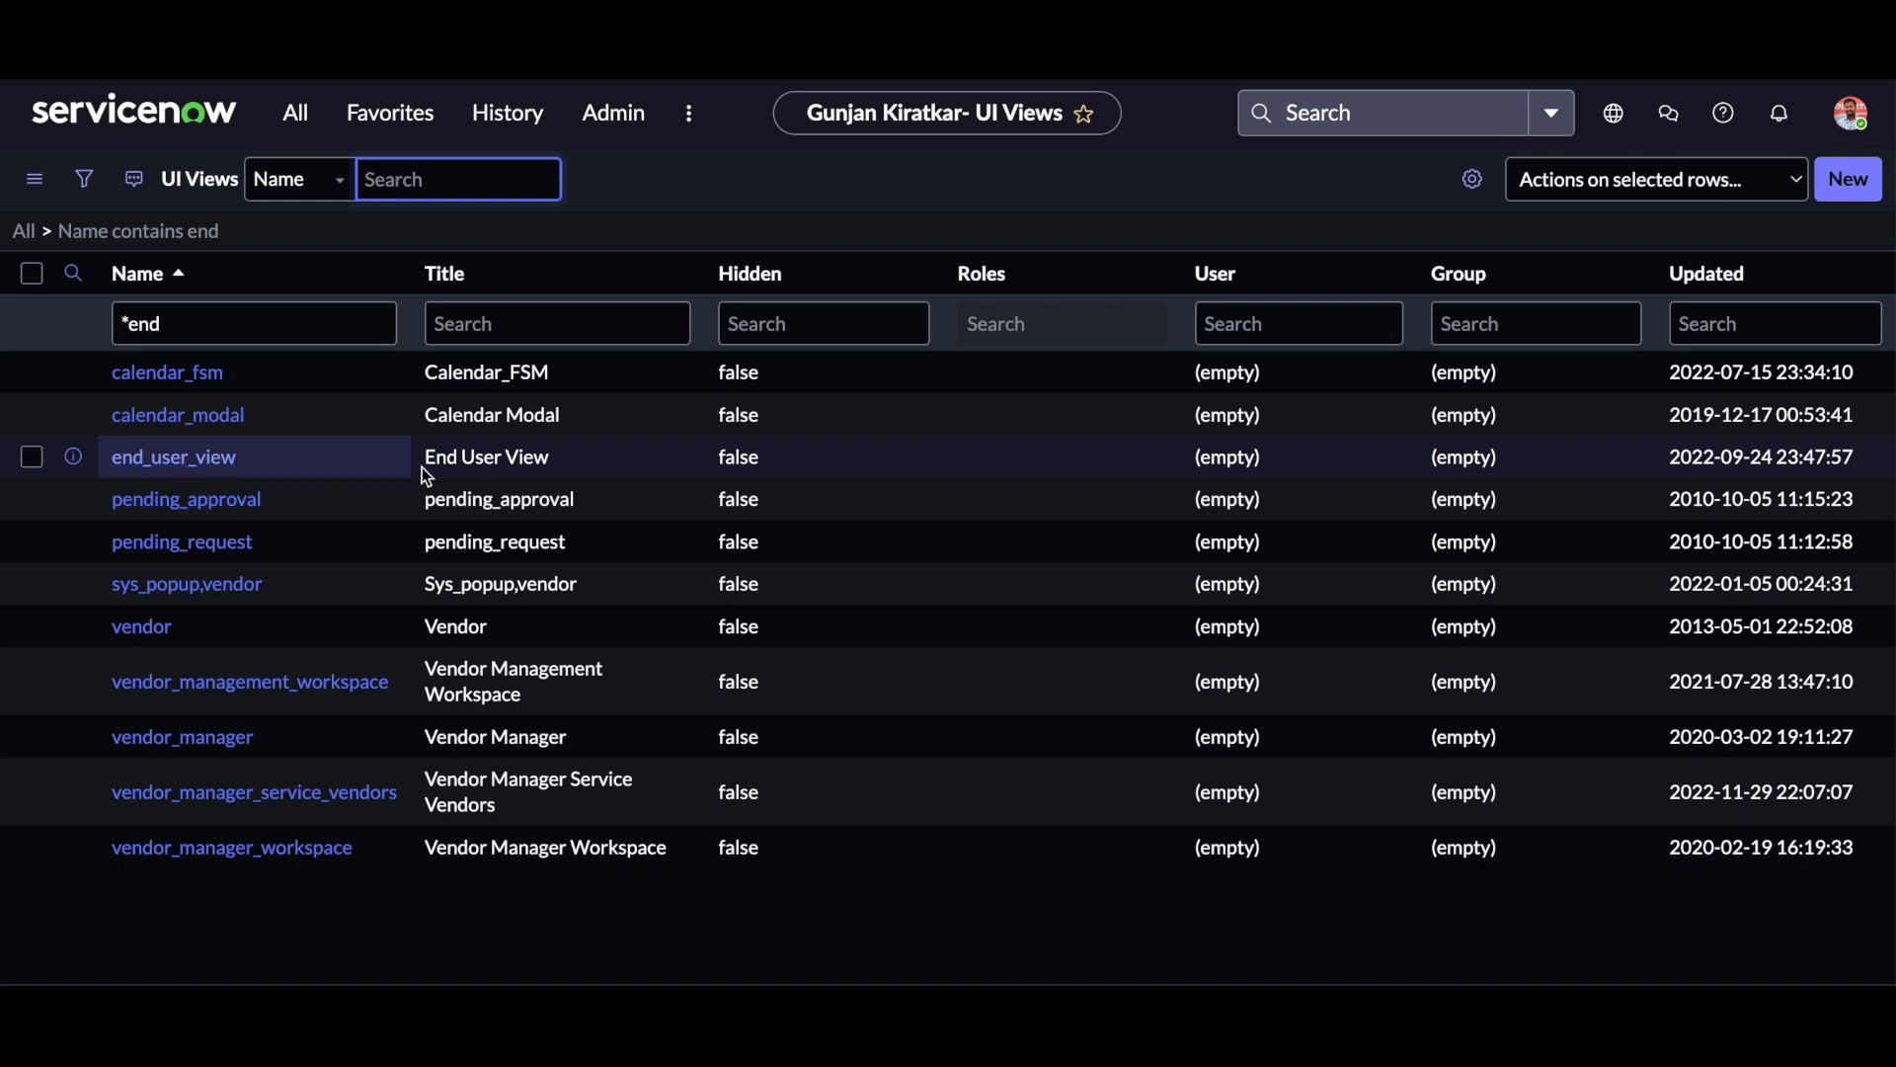
pyautogui.doubleClick(603, 458)
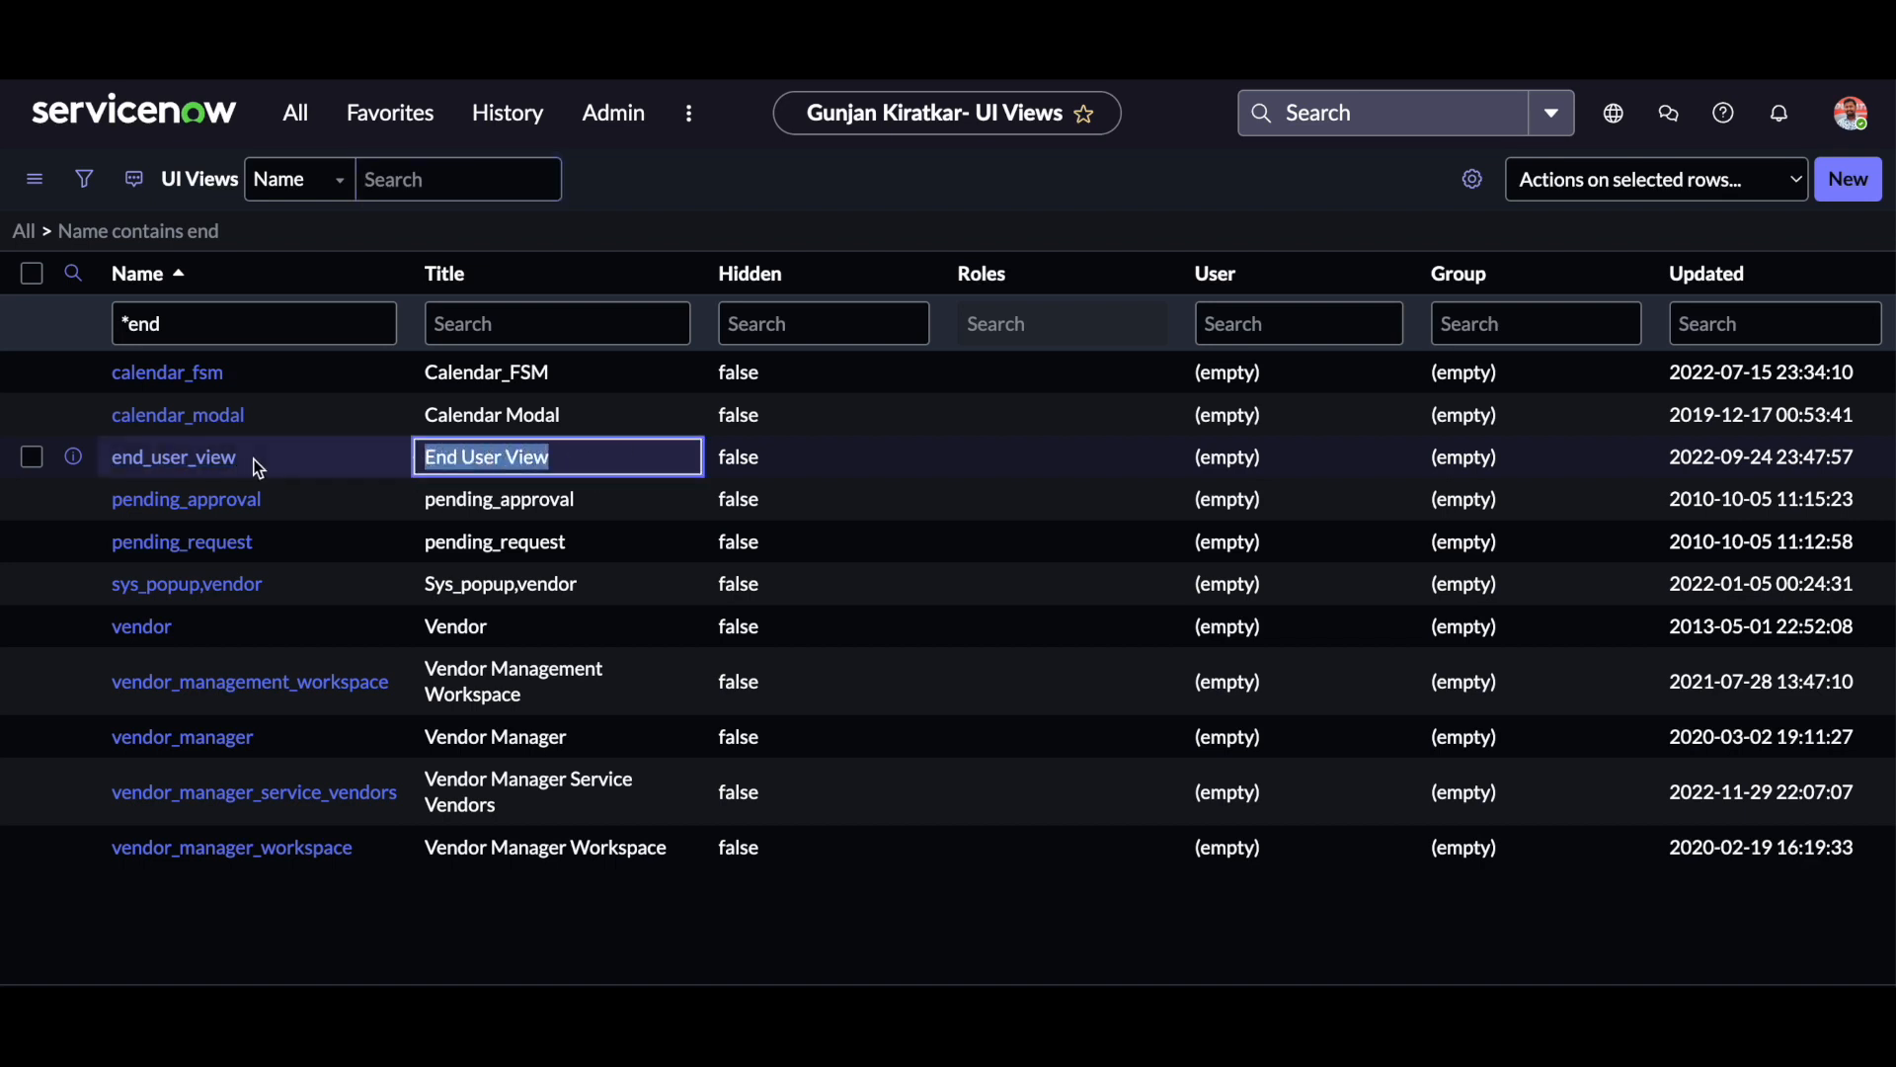
pyautogui.doubleClick(108, 460)
pyautogui.hotkey('ctrl', 'c')
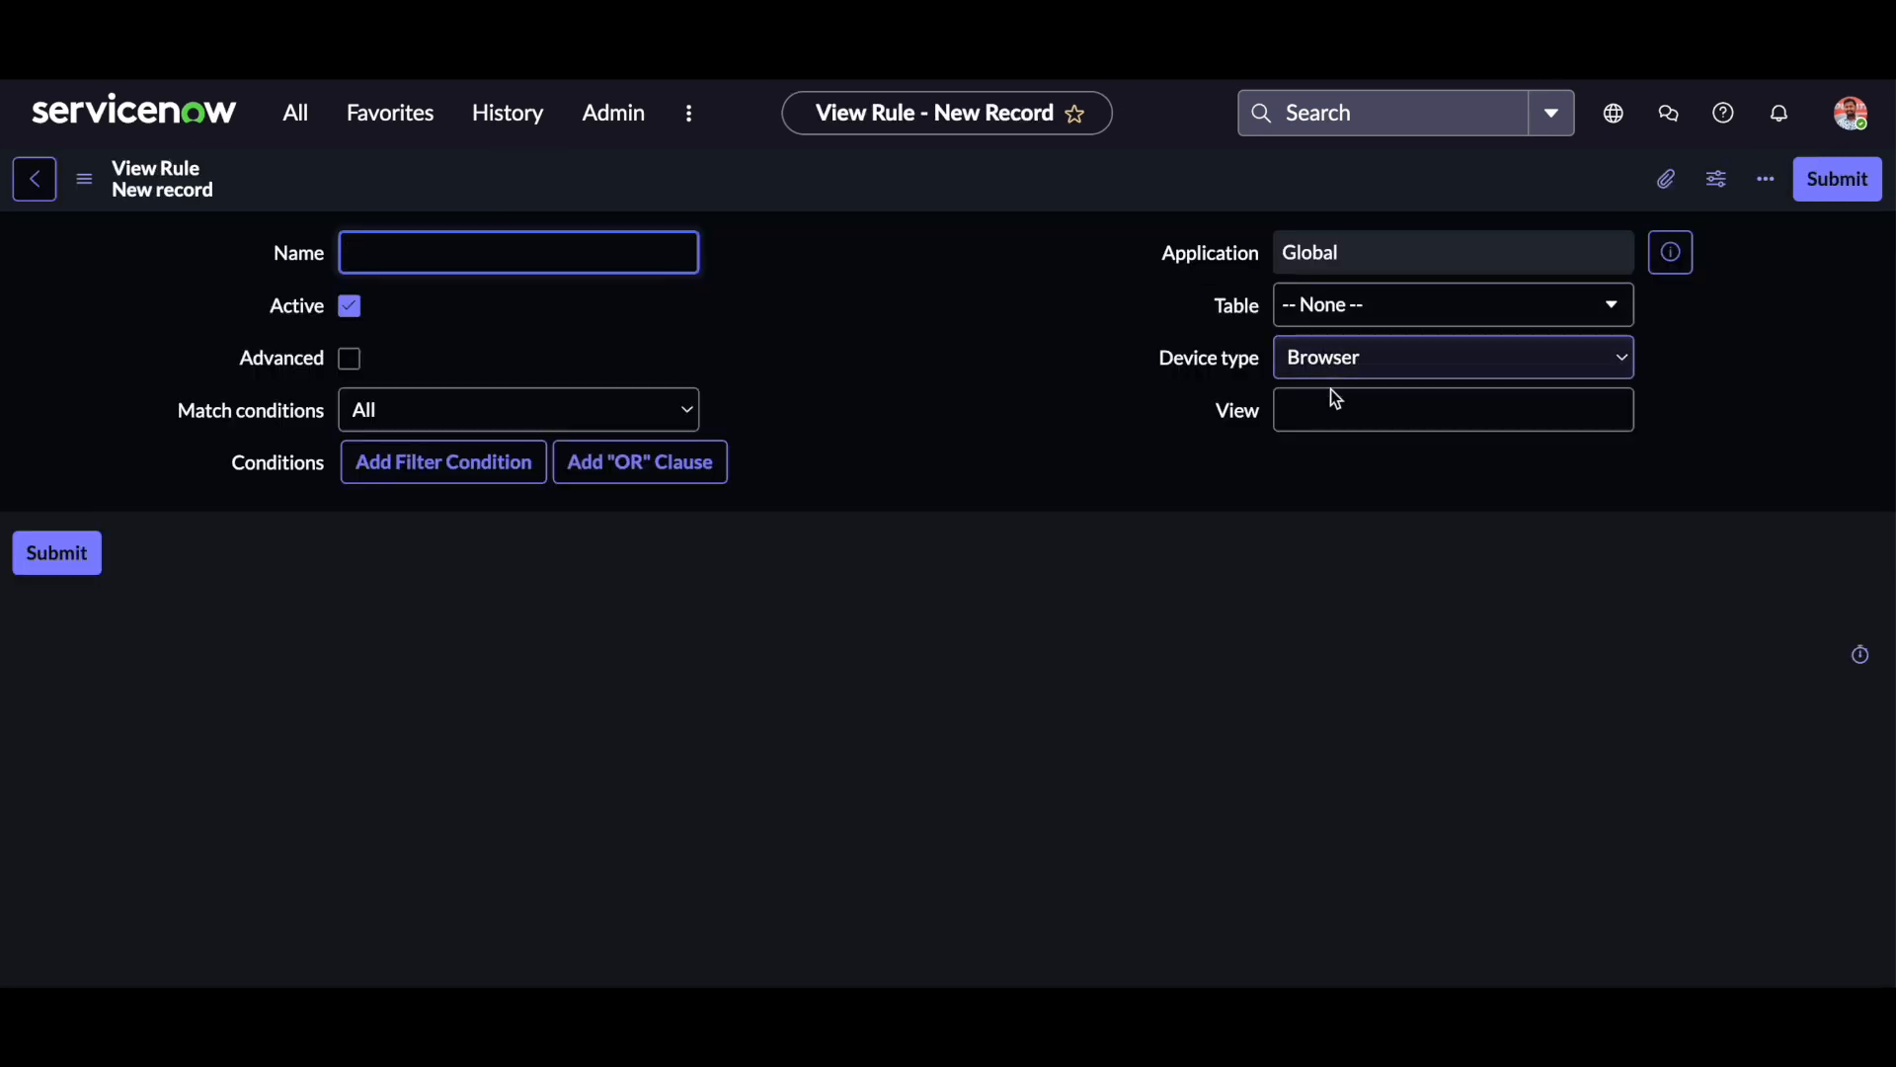
# In the new view rule, set the view to end_user_view and the table to Incident [incident], keeping Browser as device type.
pyautogui.click(1331, 407)
pyautogui.hotkey('ctrl', 'v')
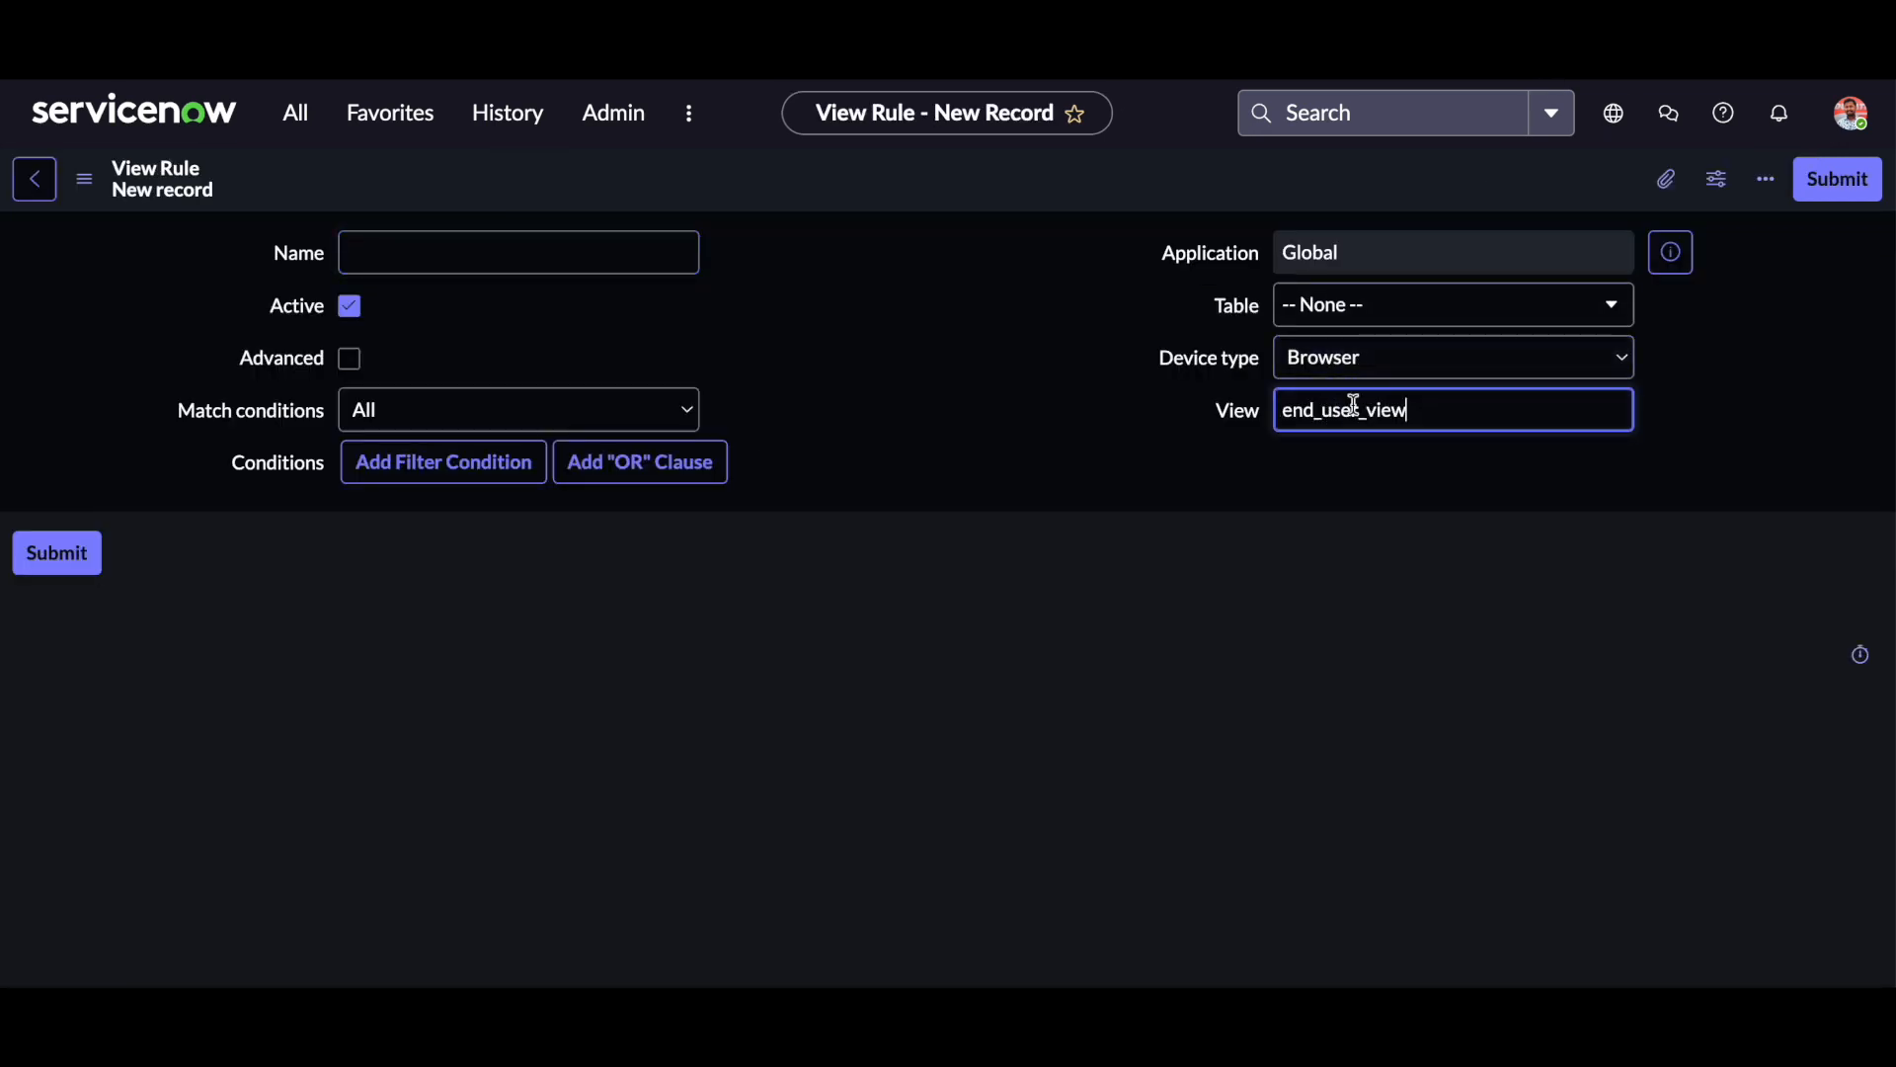
pyautogui.click(1377, 306)
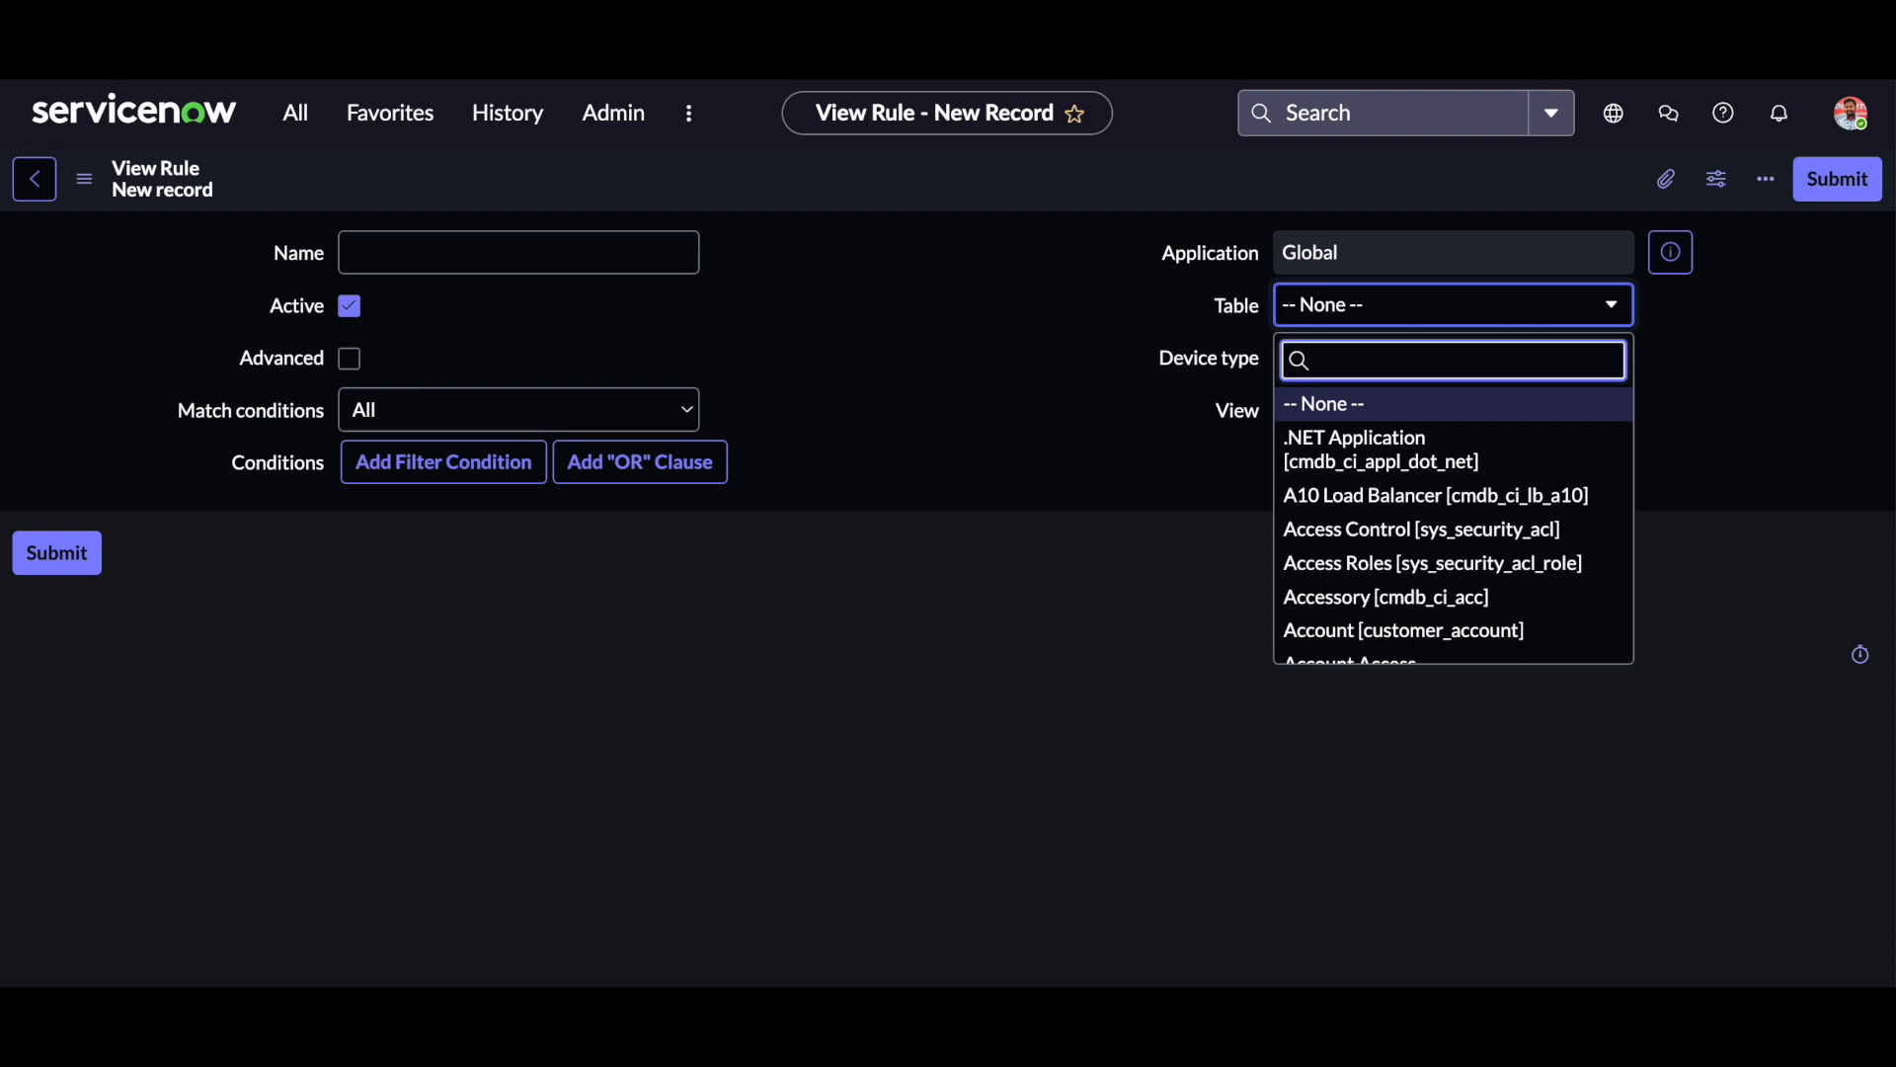
pyautogui.write('incide')
pyautogui.click(1369, 405)
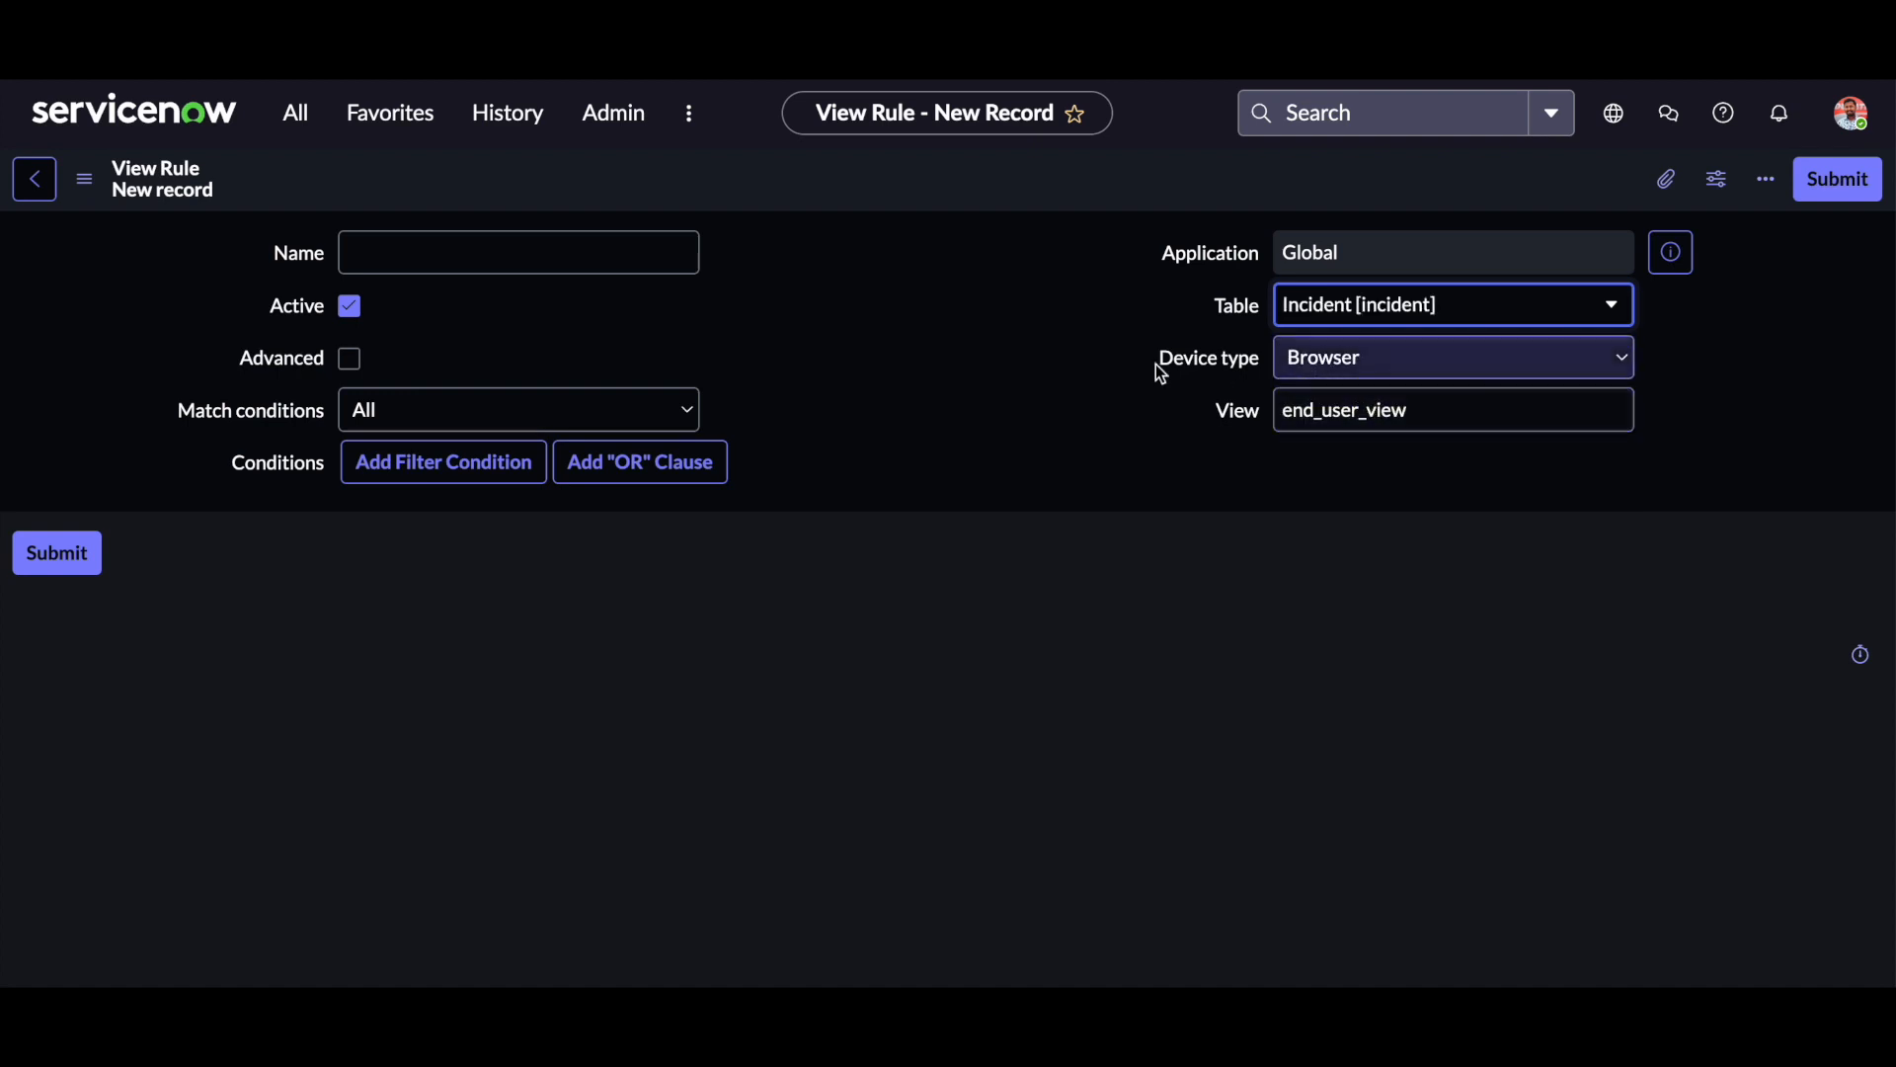
pyautogui.click(1368, 372)
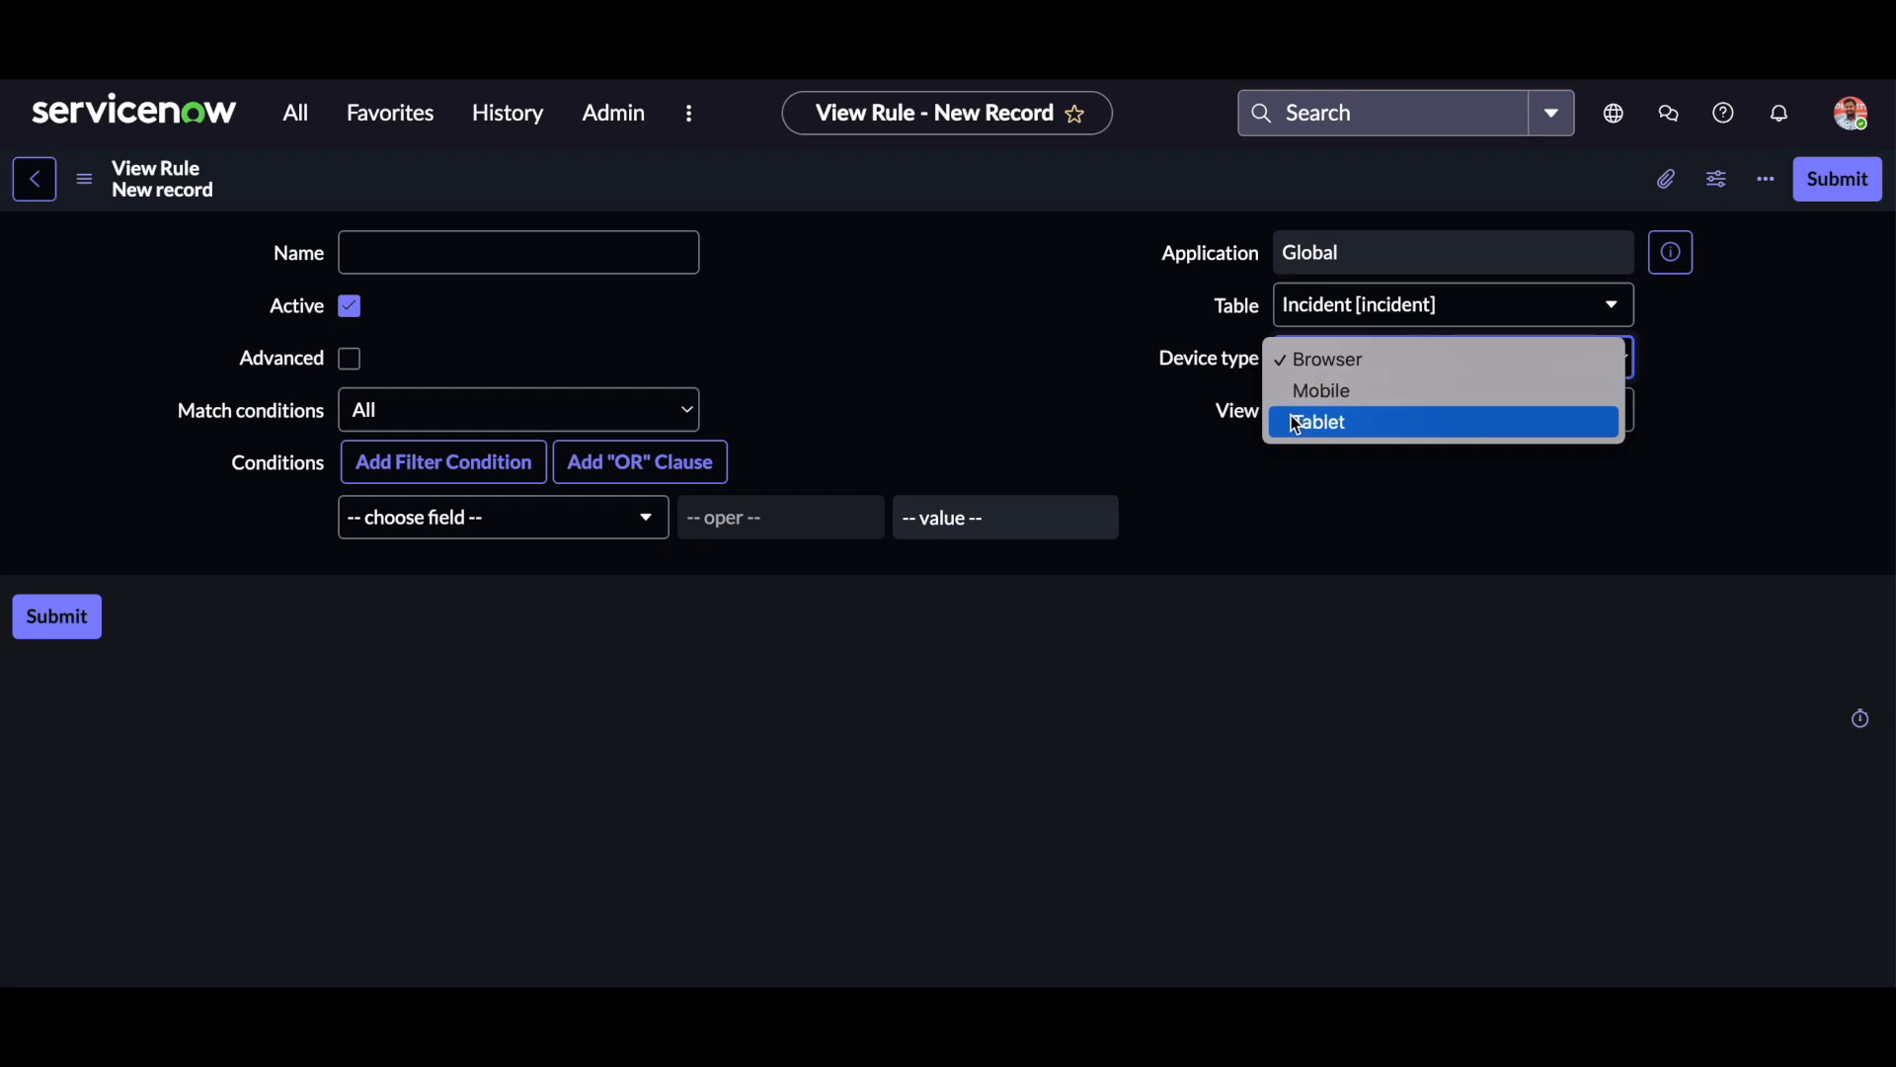
pyautogui.click(1132, 383)
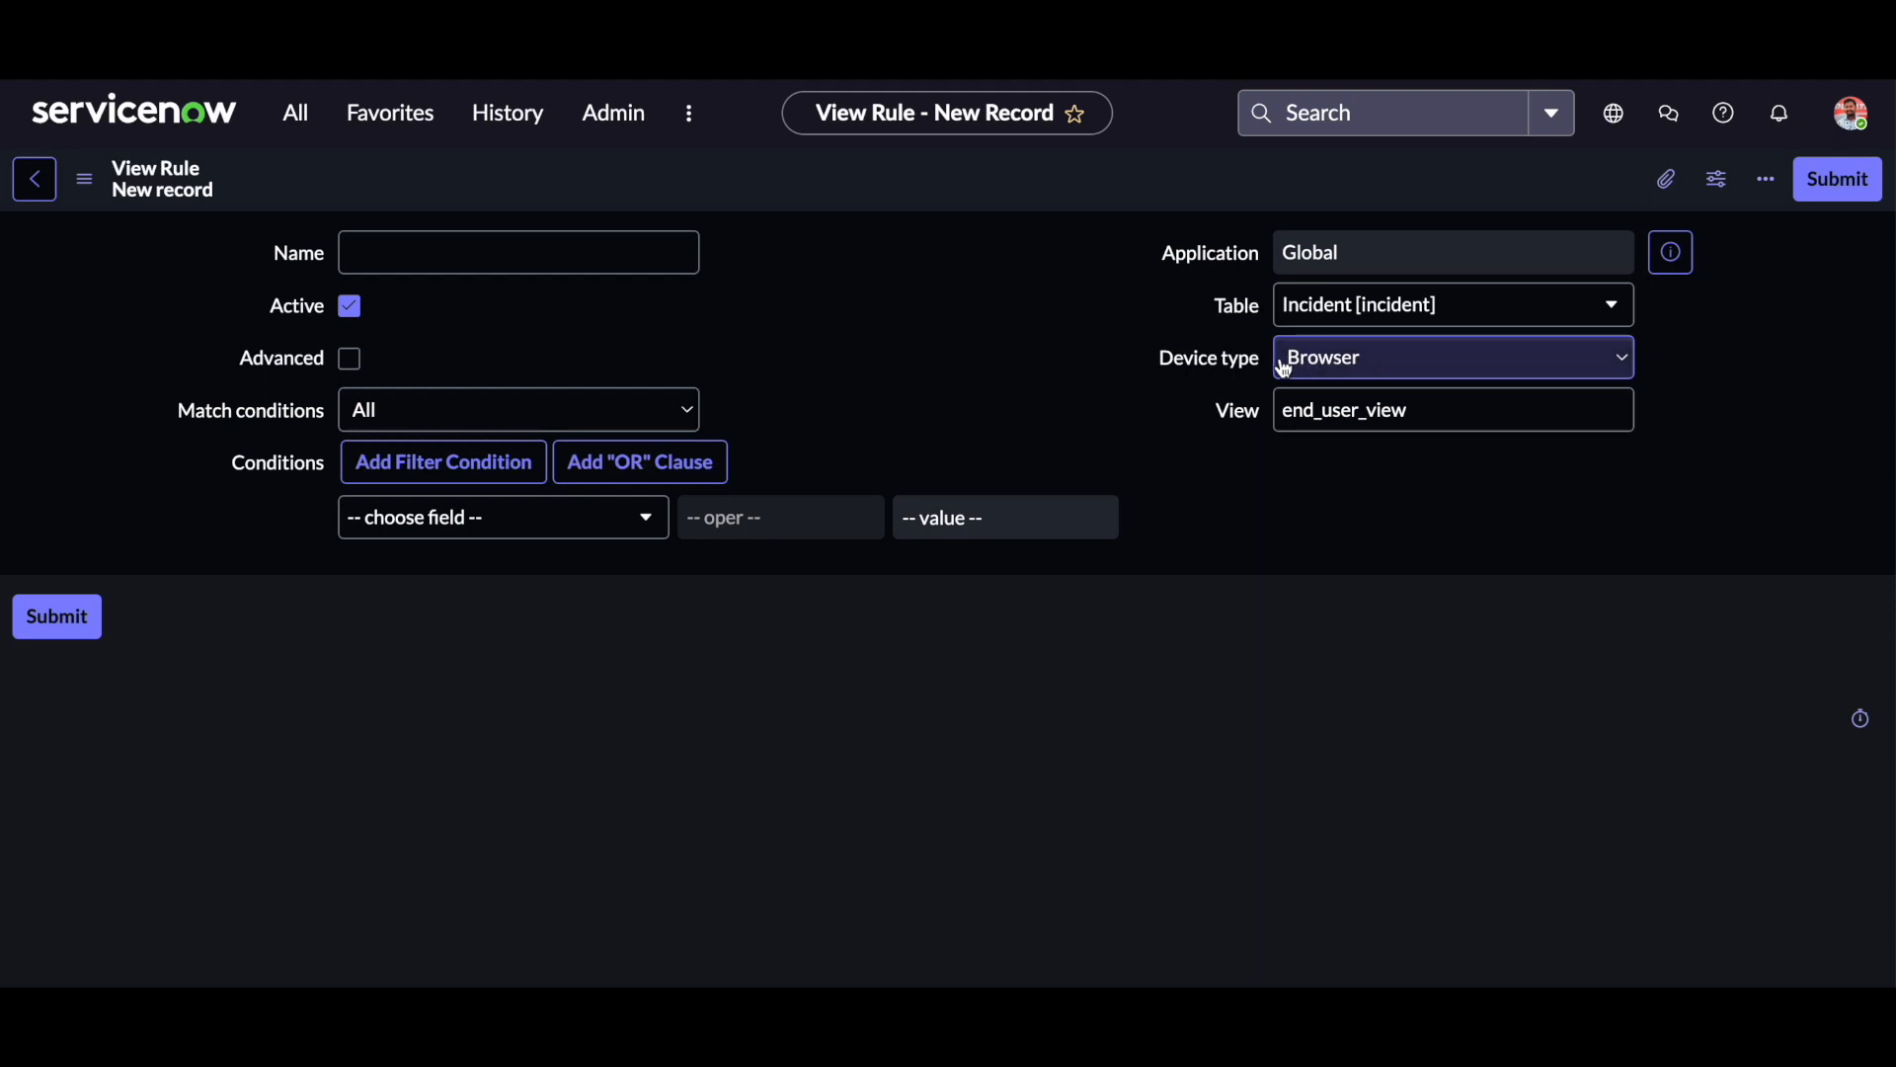
# Name the new view rule "Apply End User View".
pyautogui.click(550, 256)
pyautogui.write('Apply End User View')
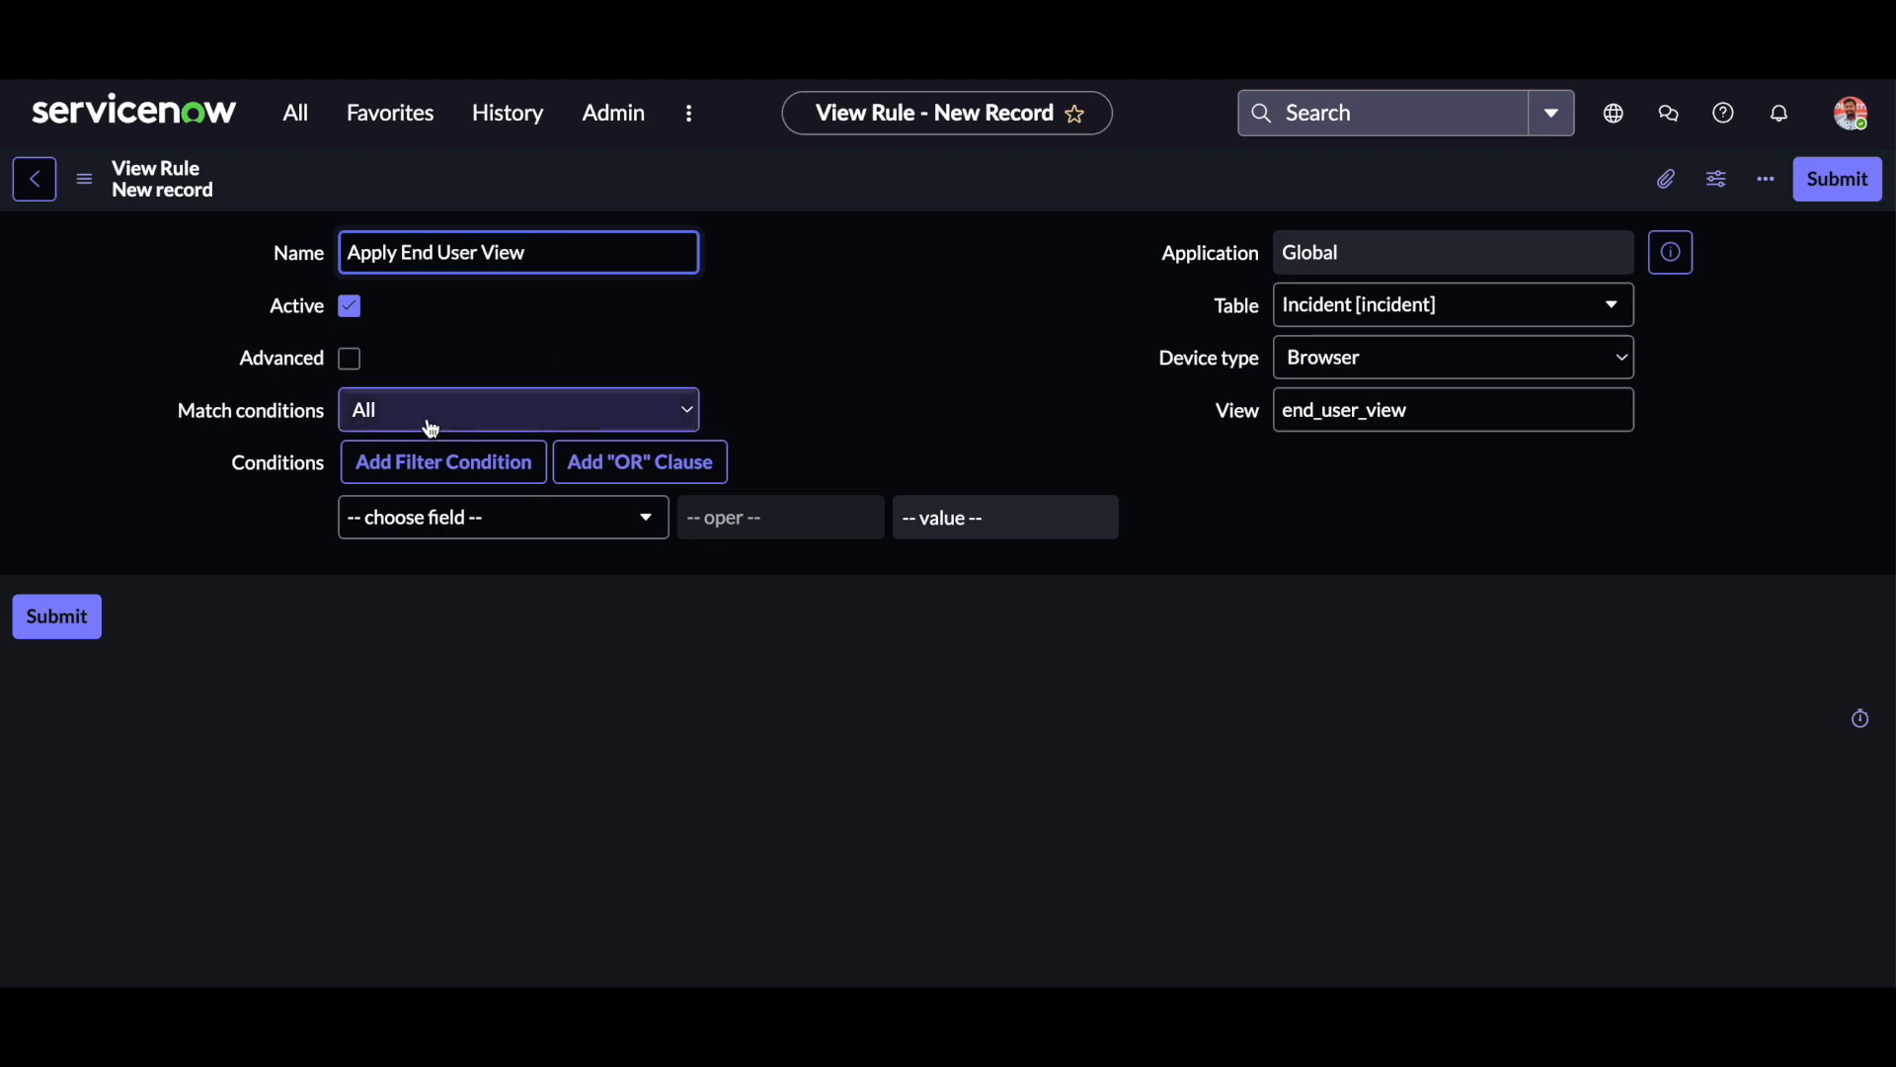
# Add the condition "Active is true" to the view rule.
pyautogui.click(530, 530)
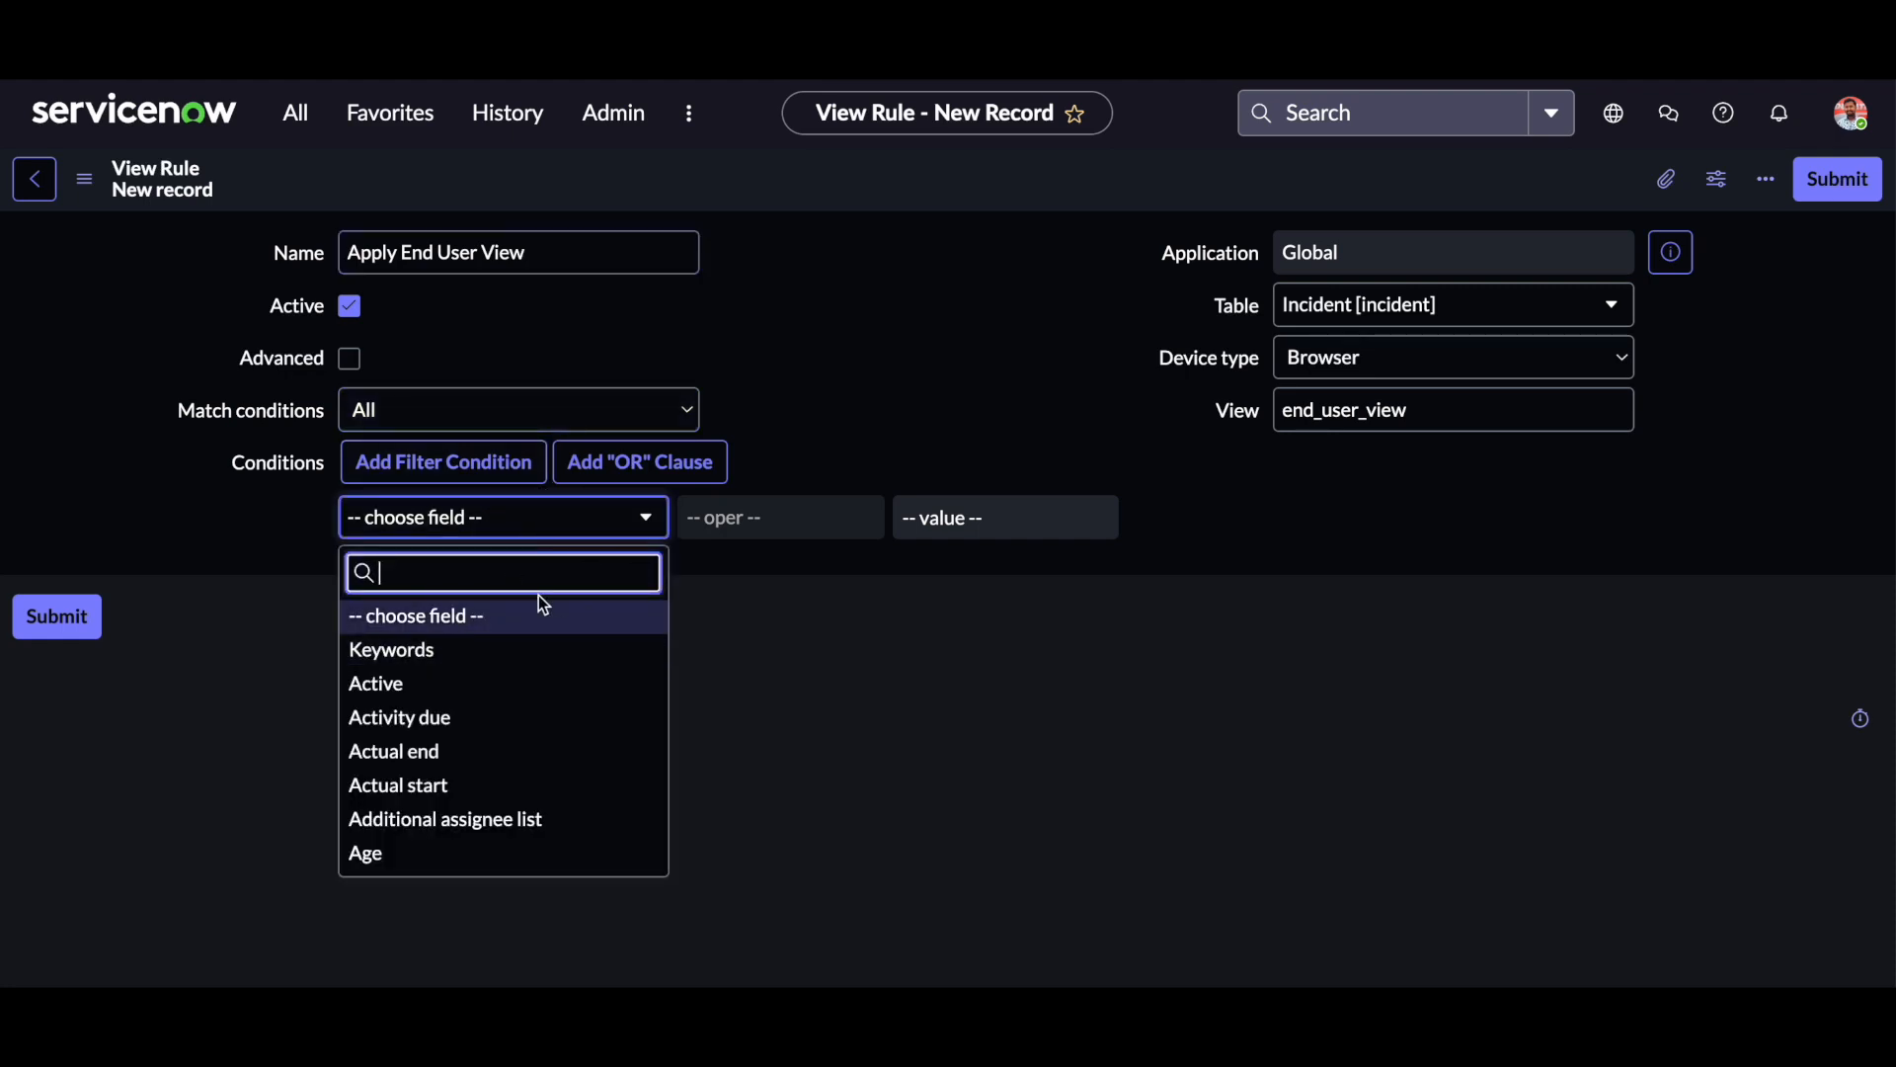
pyautogui.write('act')
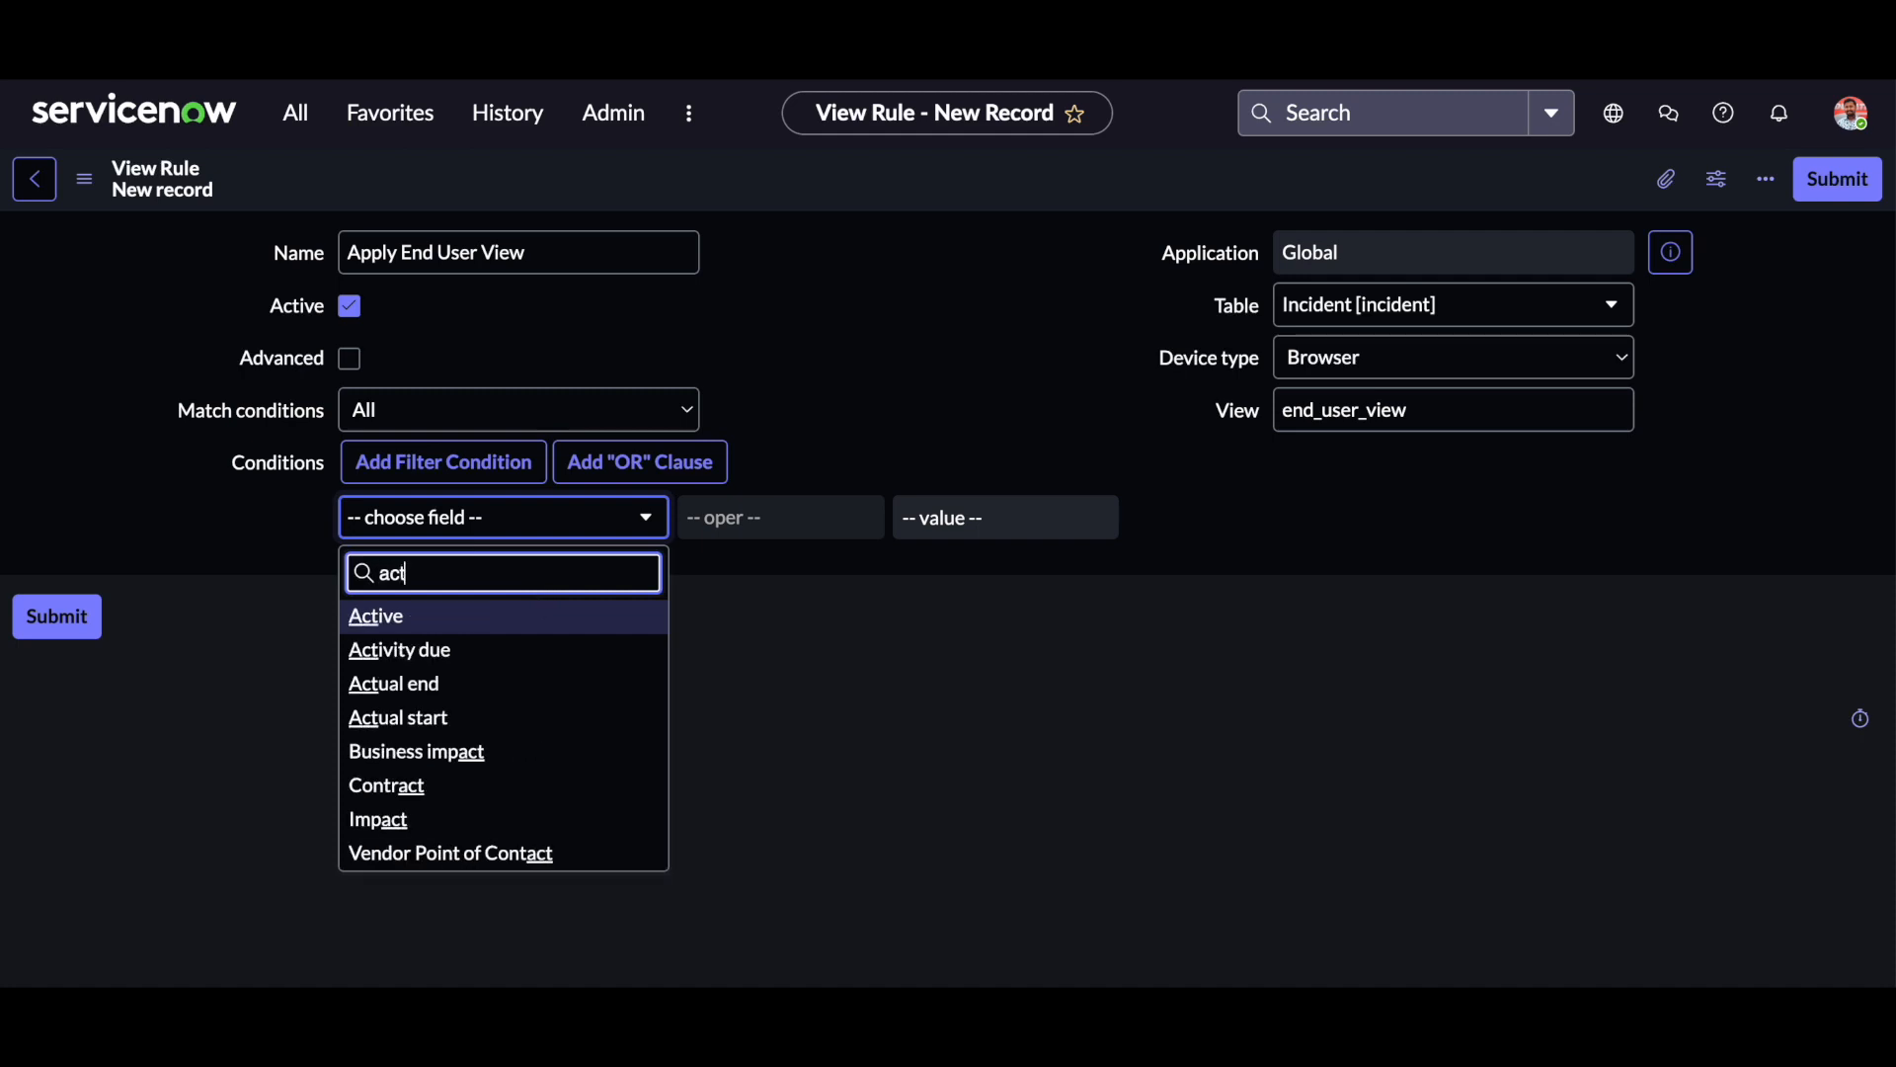
pyautogui.click(452, 612)
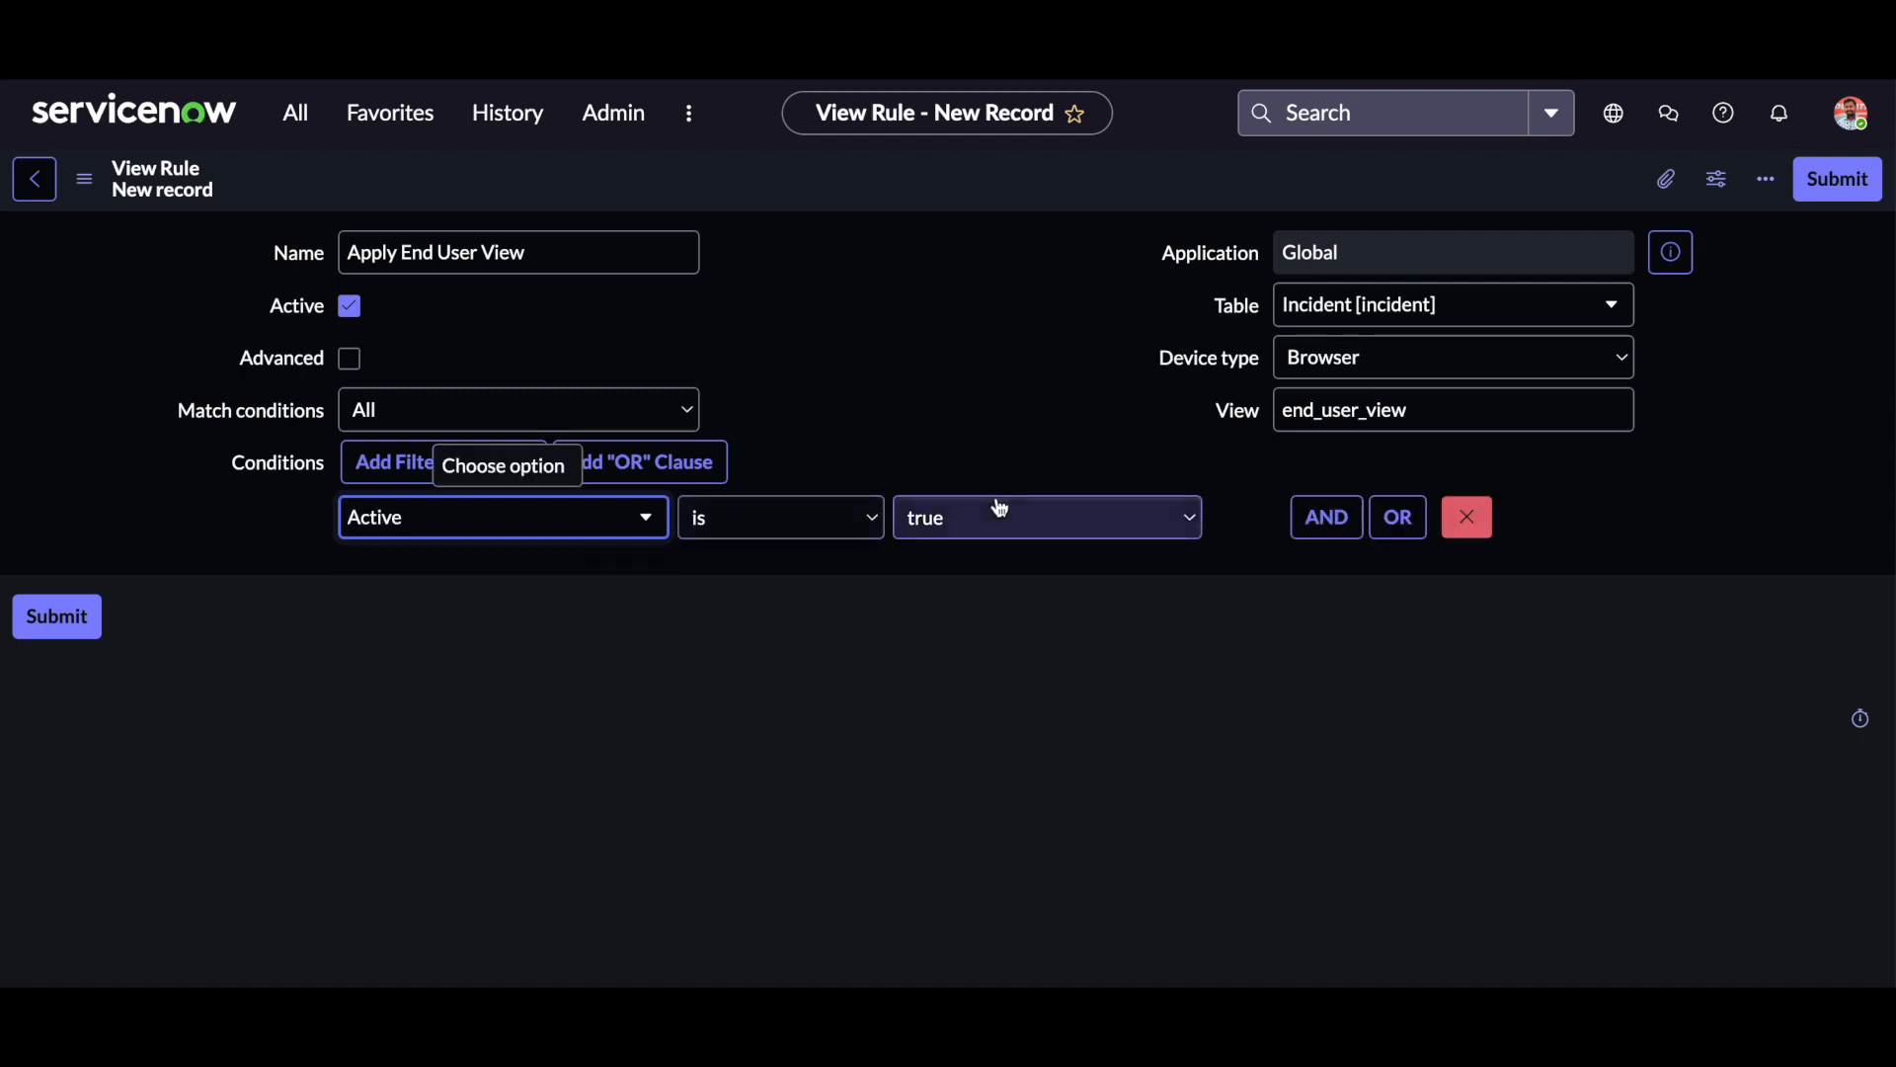
pyautogui.click(631, 558)
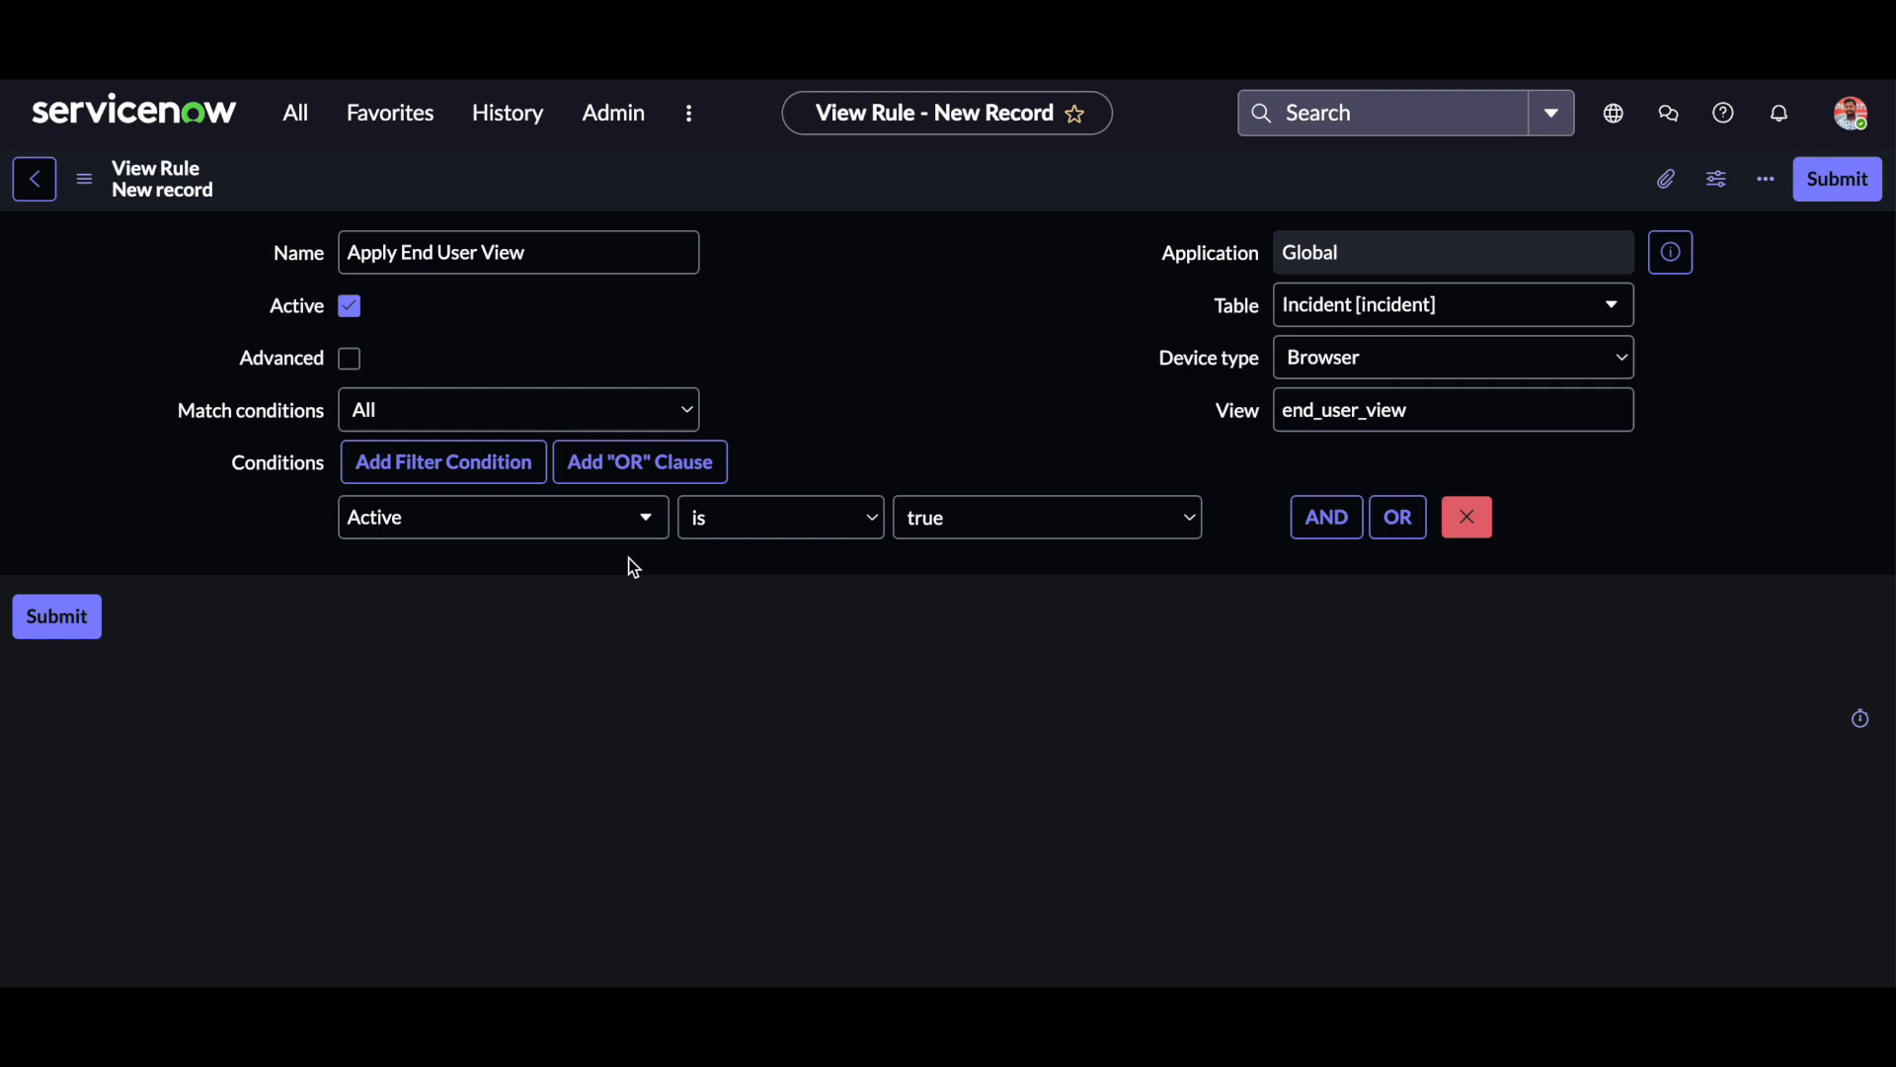
pyautogui.moveTo(1300, 410); pyautogui.dragTo(1376, 410)
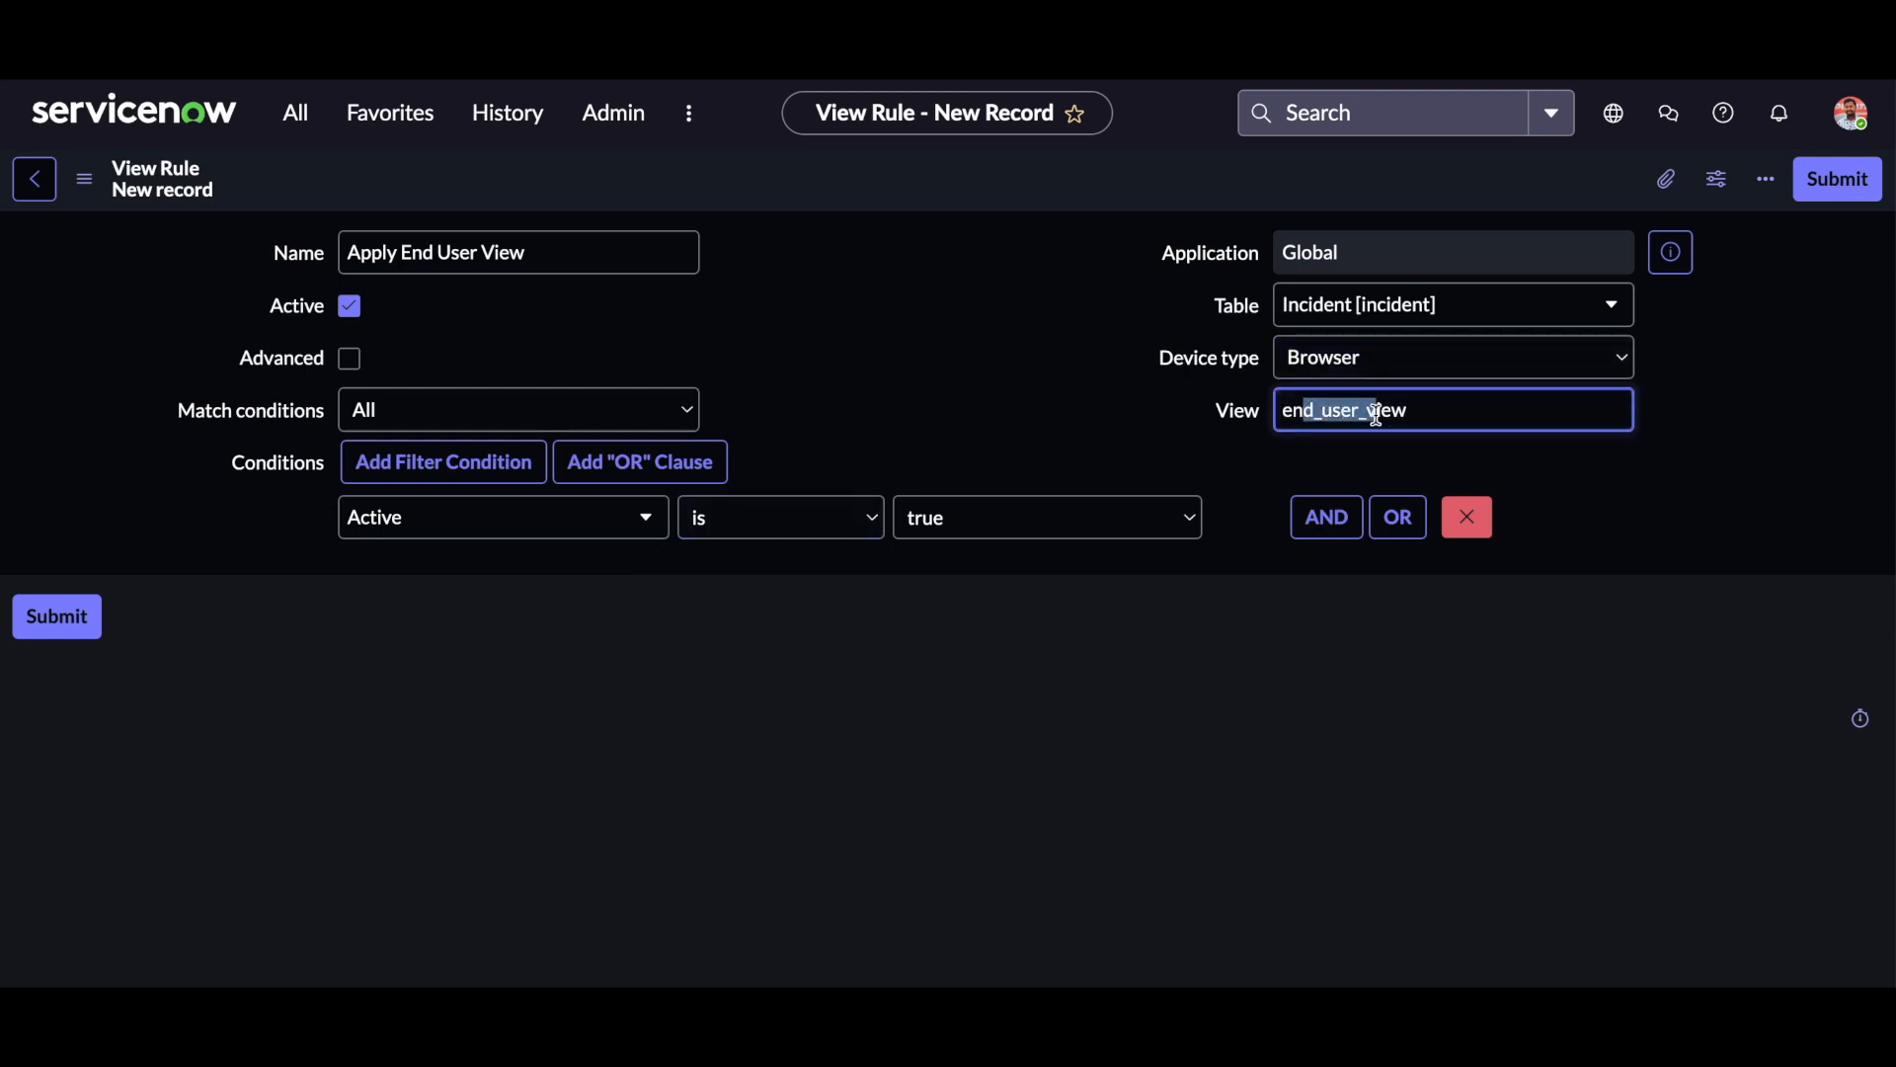
# Save the new "Apply End User View" view rule while keeping its record open.
pyautogui.click(84, 179)
pyautogui.click(144, 204)
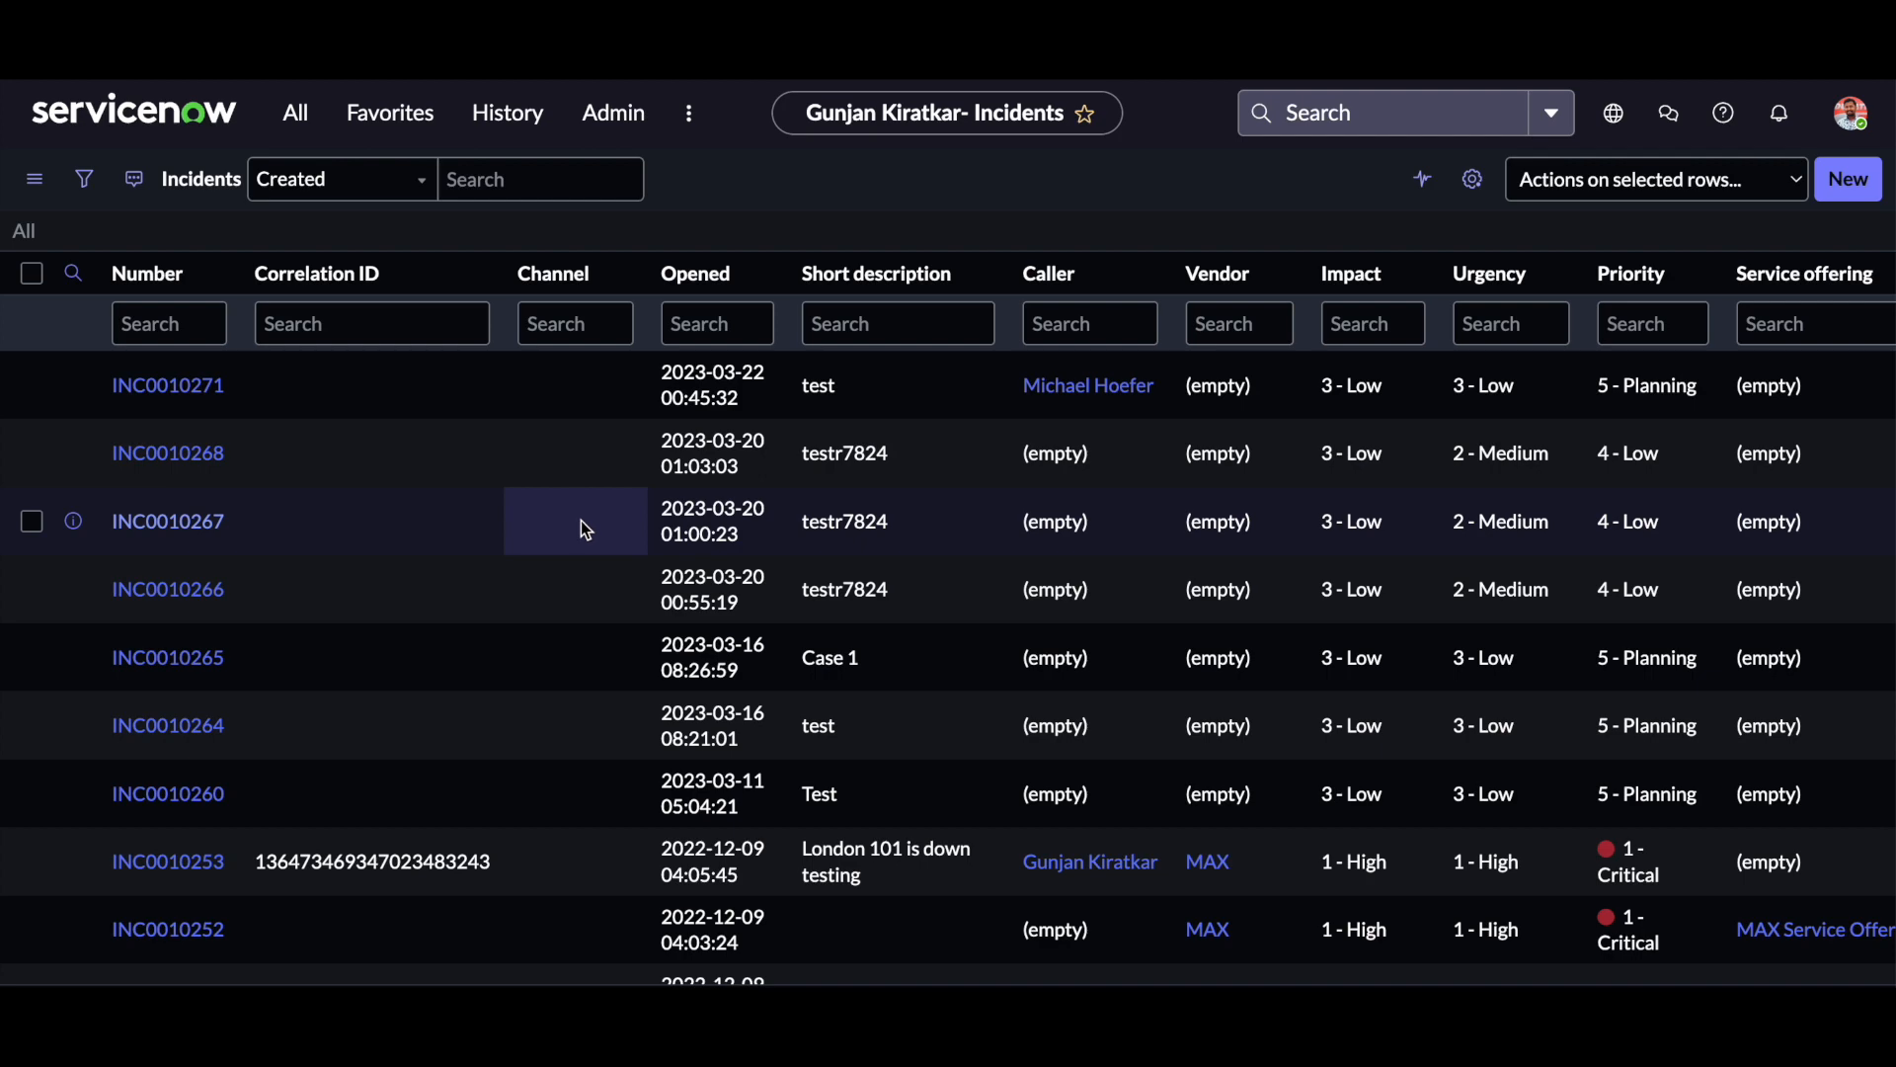
# Look through the Incidents list columns and check which view the incident "test" opens in, dismissing its information message.
pyautogui.hscroll(10, 1110, 445)
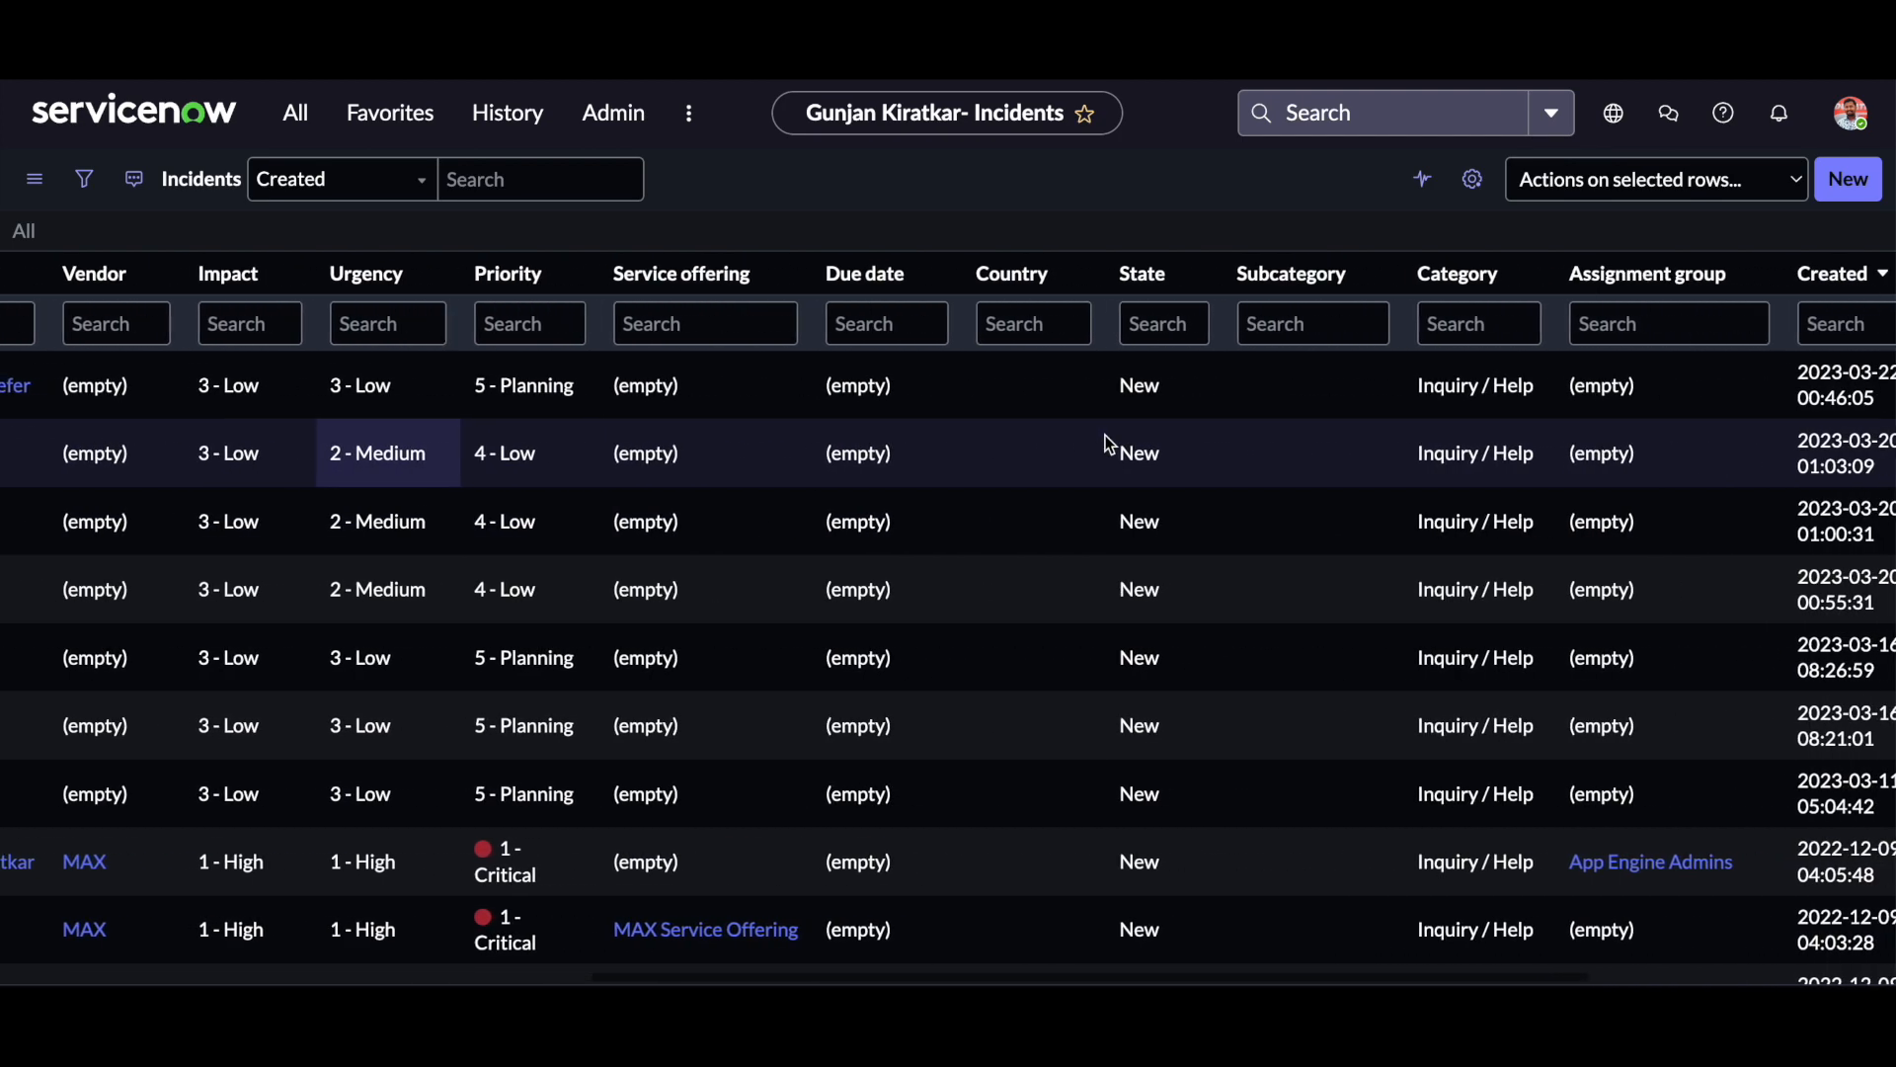
pyautogui.hscroll(-10, 1111, 445)
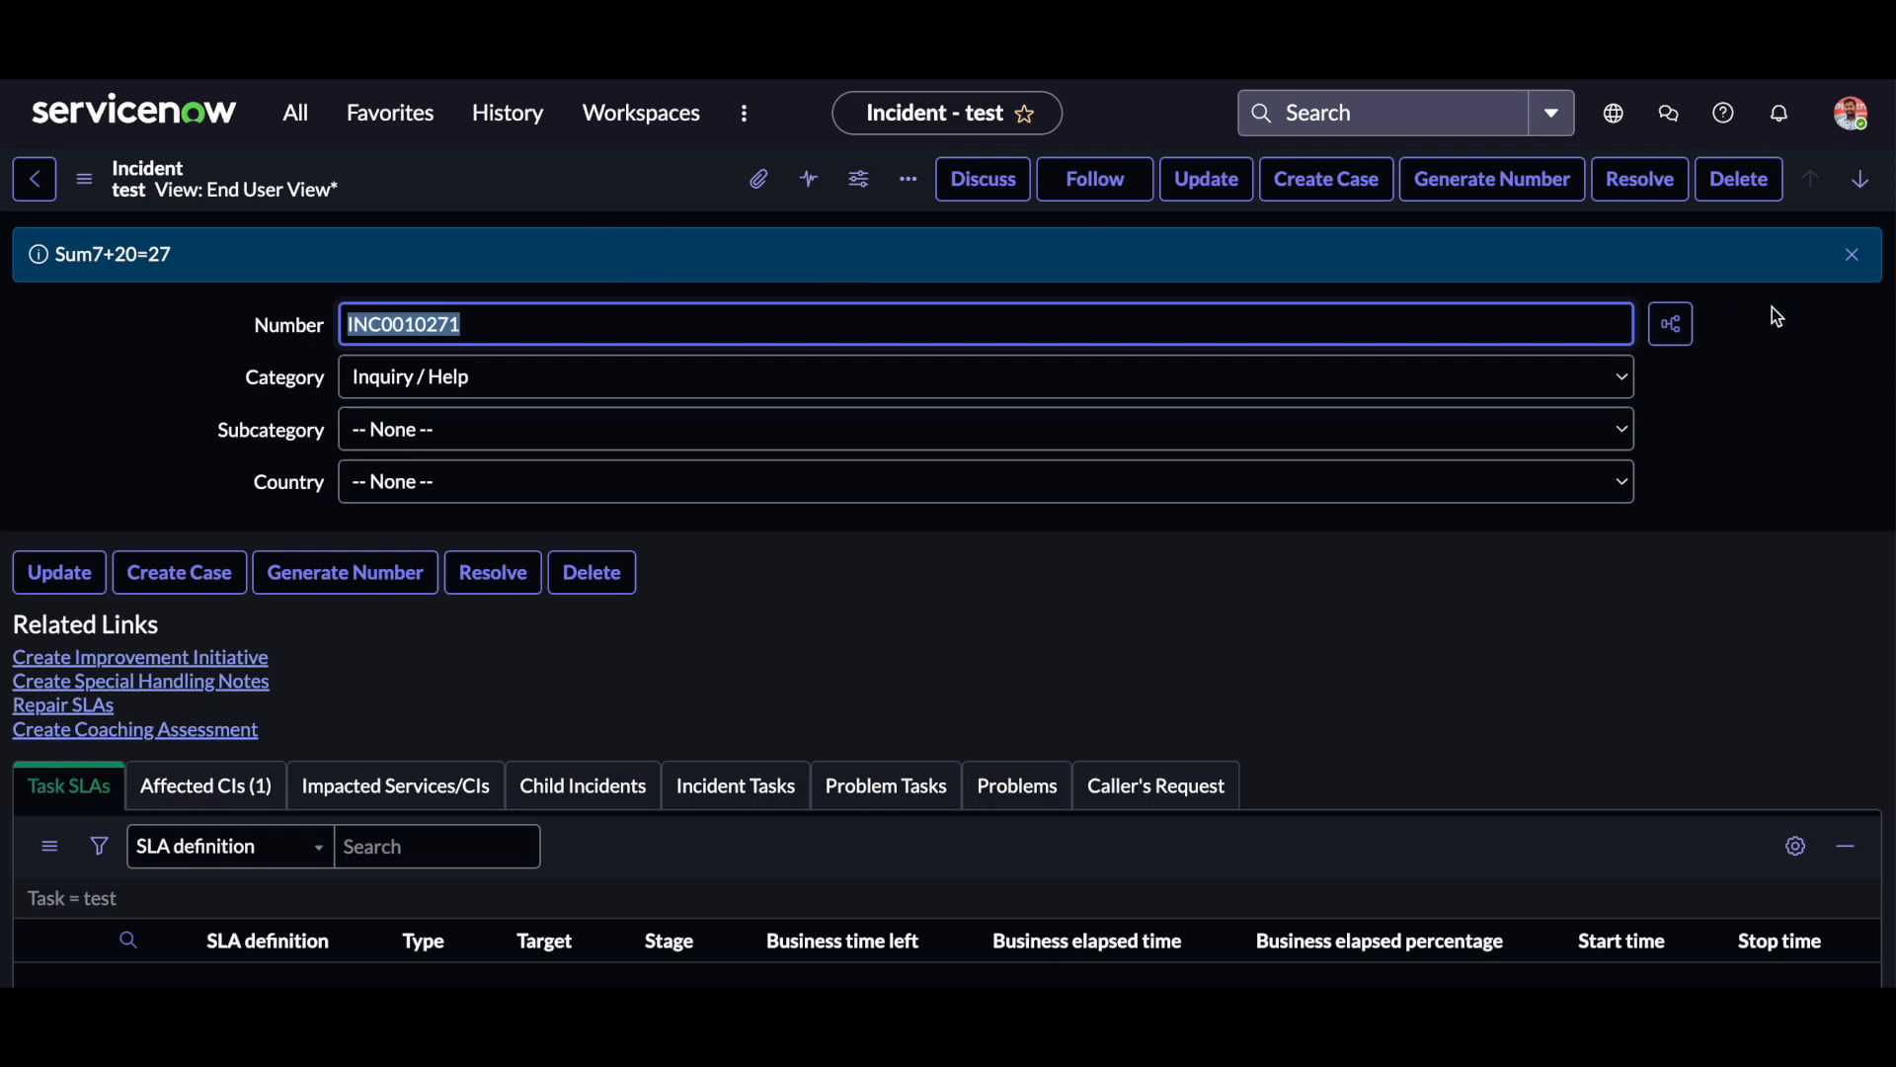
pyautogui.click(1852, 255)
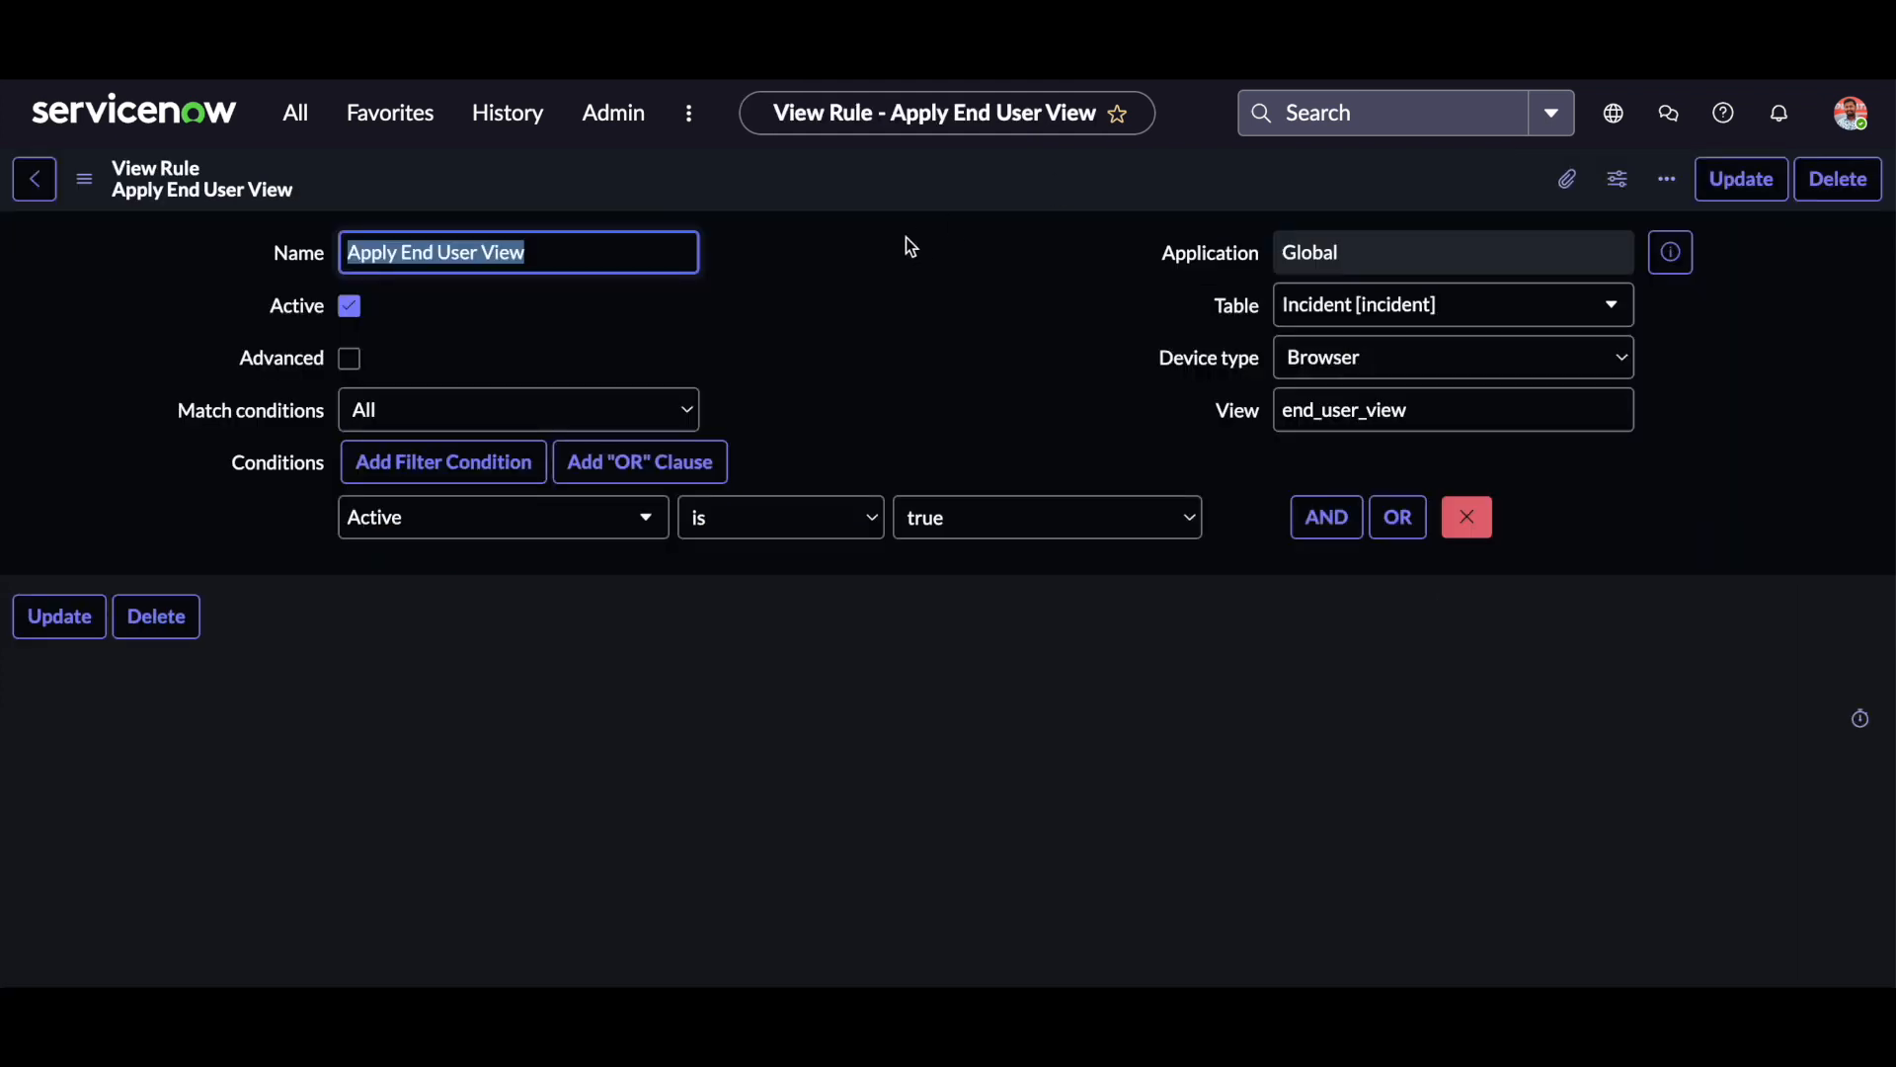
# Enable the Advanced option on the view rule and insert an empty script line below the "Add your code here" comment.
pyautogui.click(880, 259)
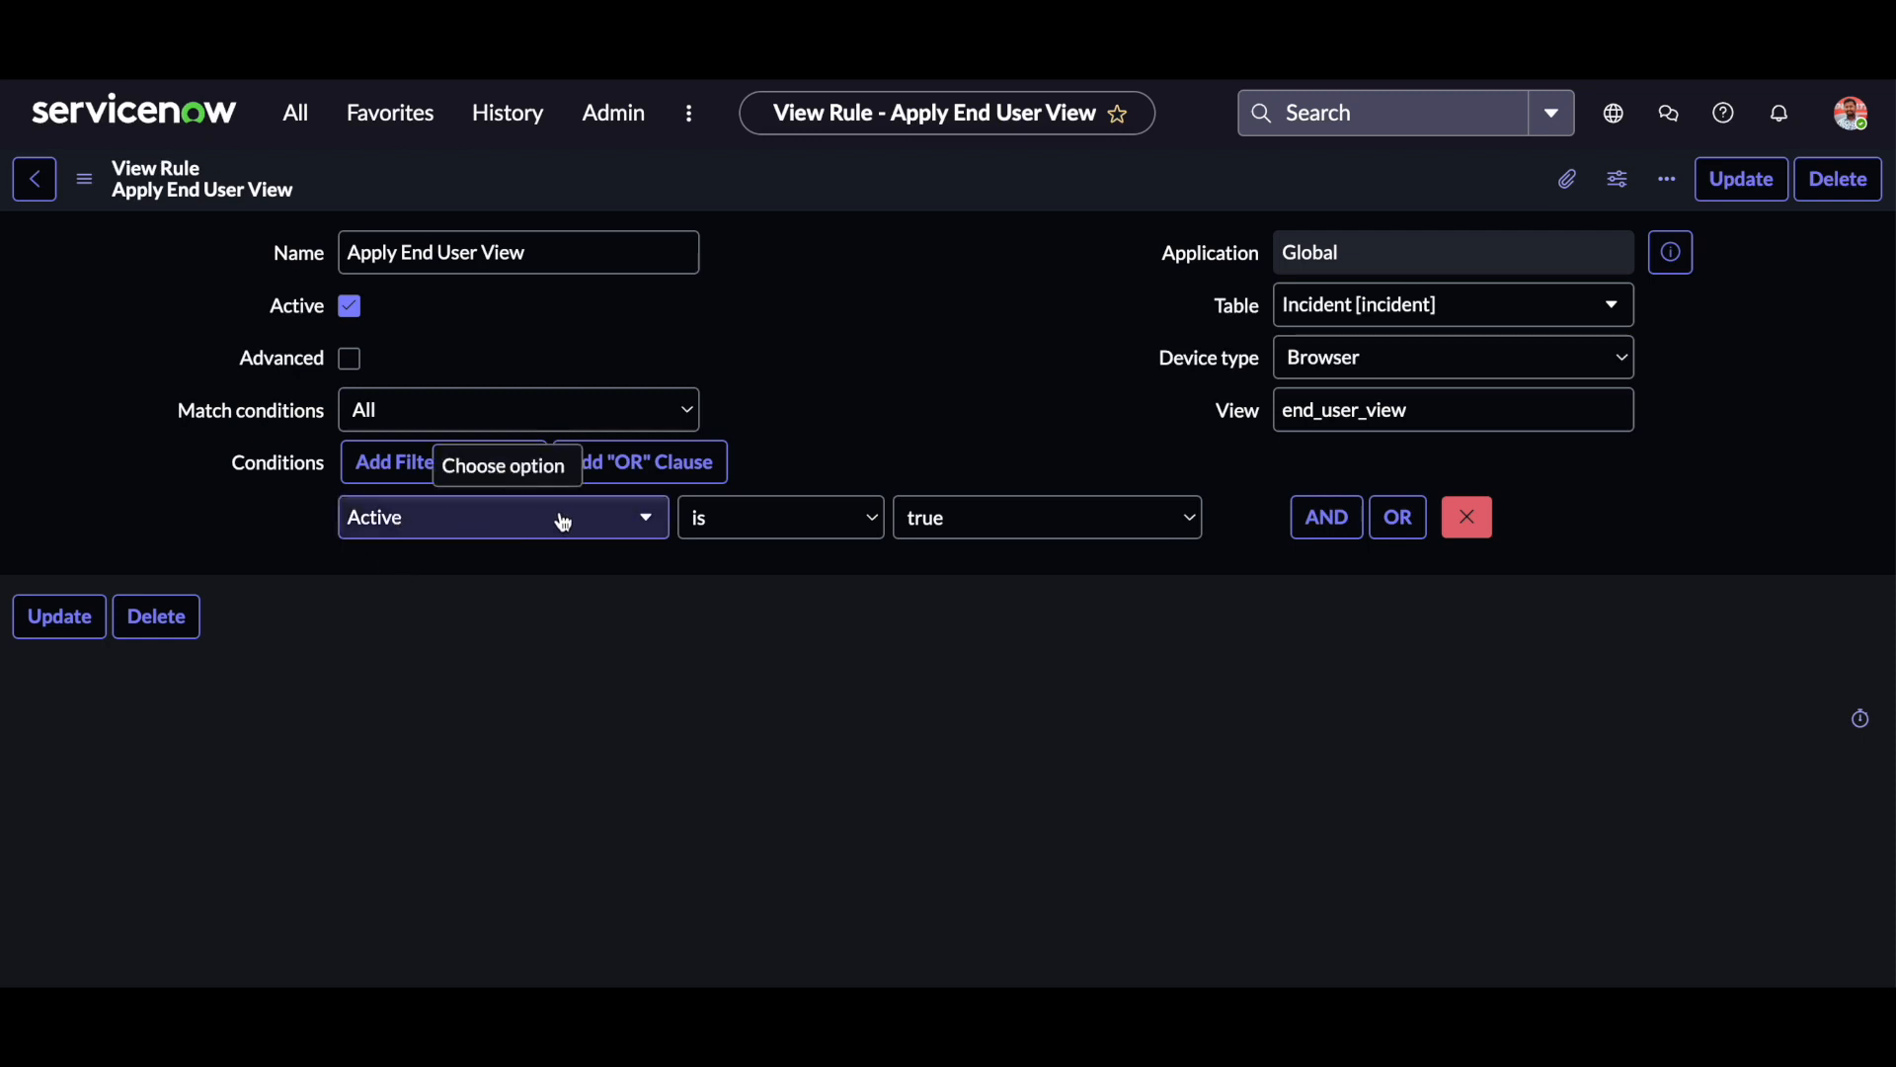
pyautogui.click(351, 360)
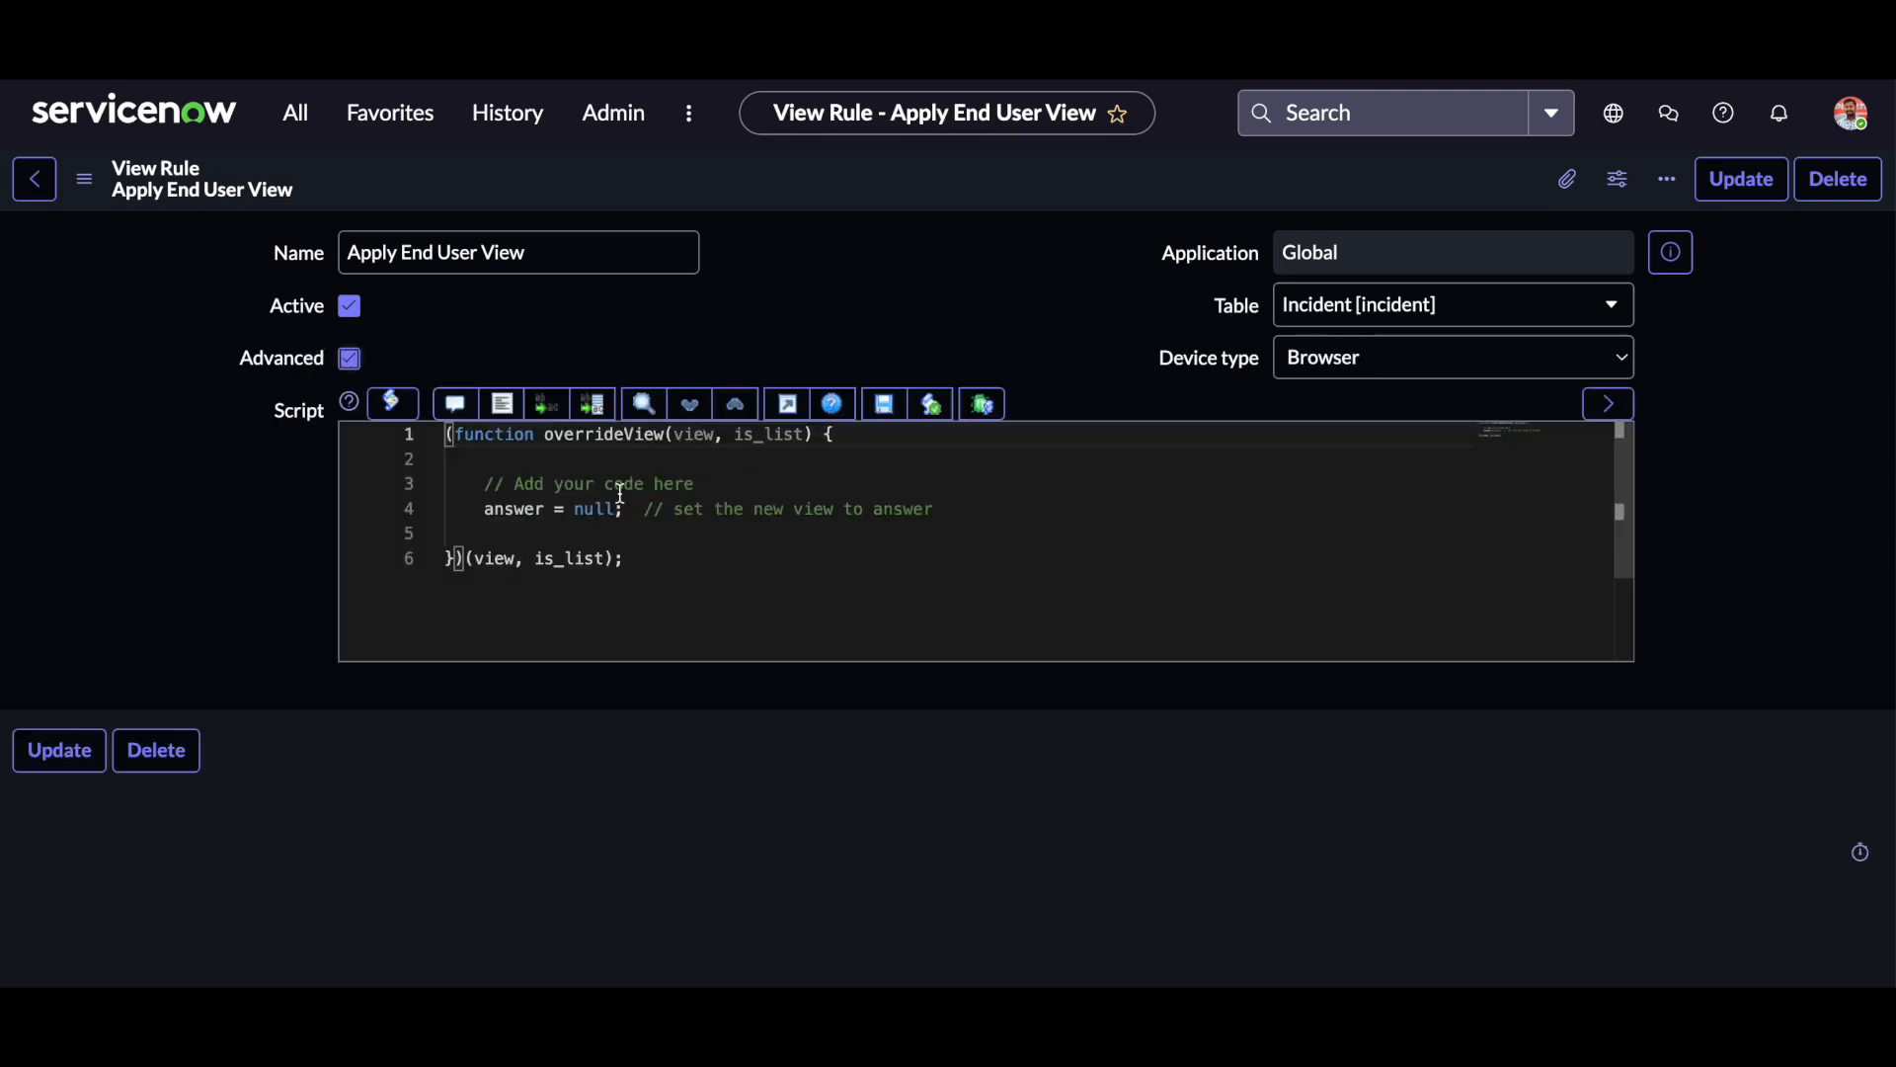
pyautogui.click(714, 483)
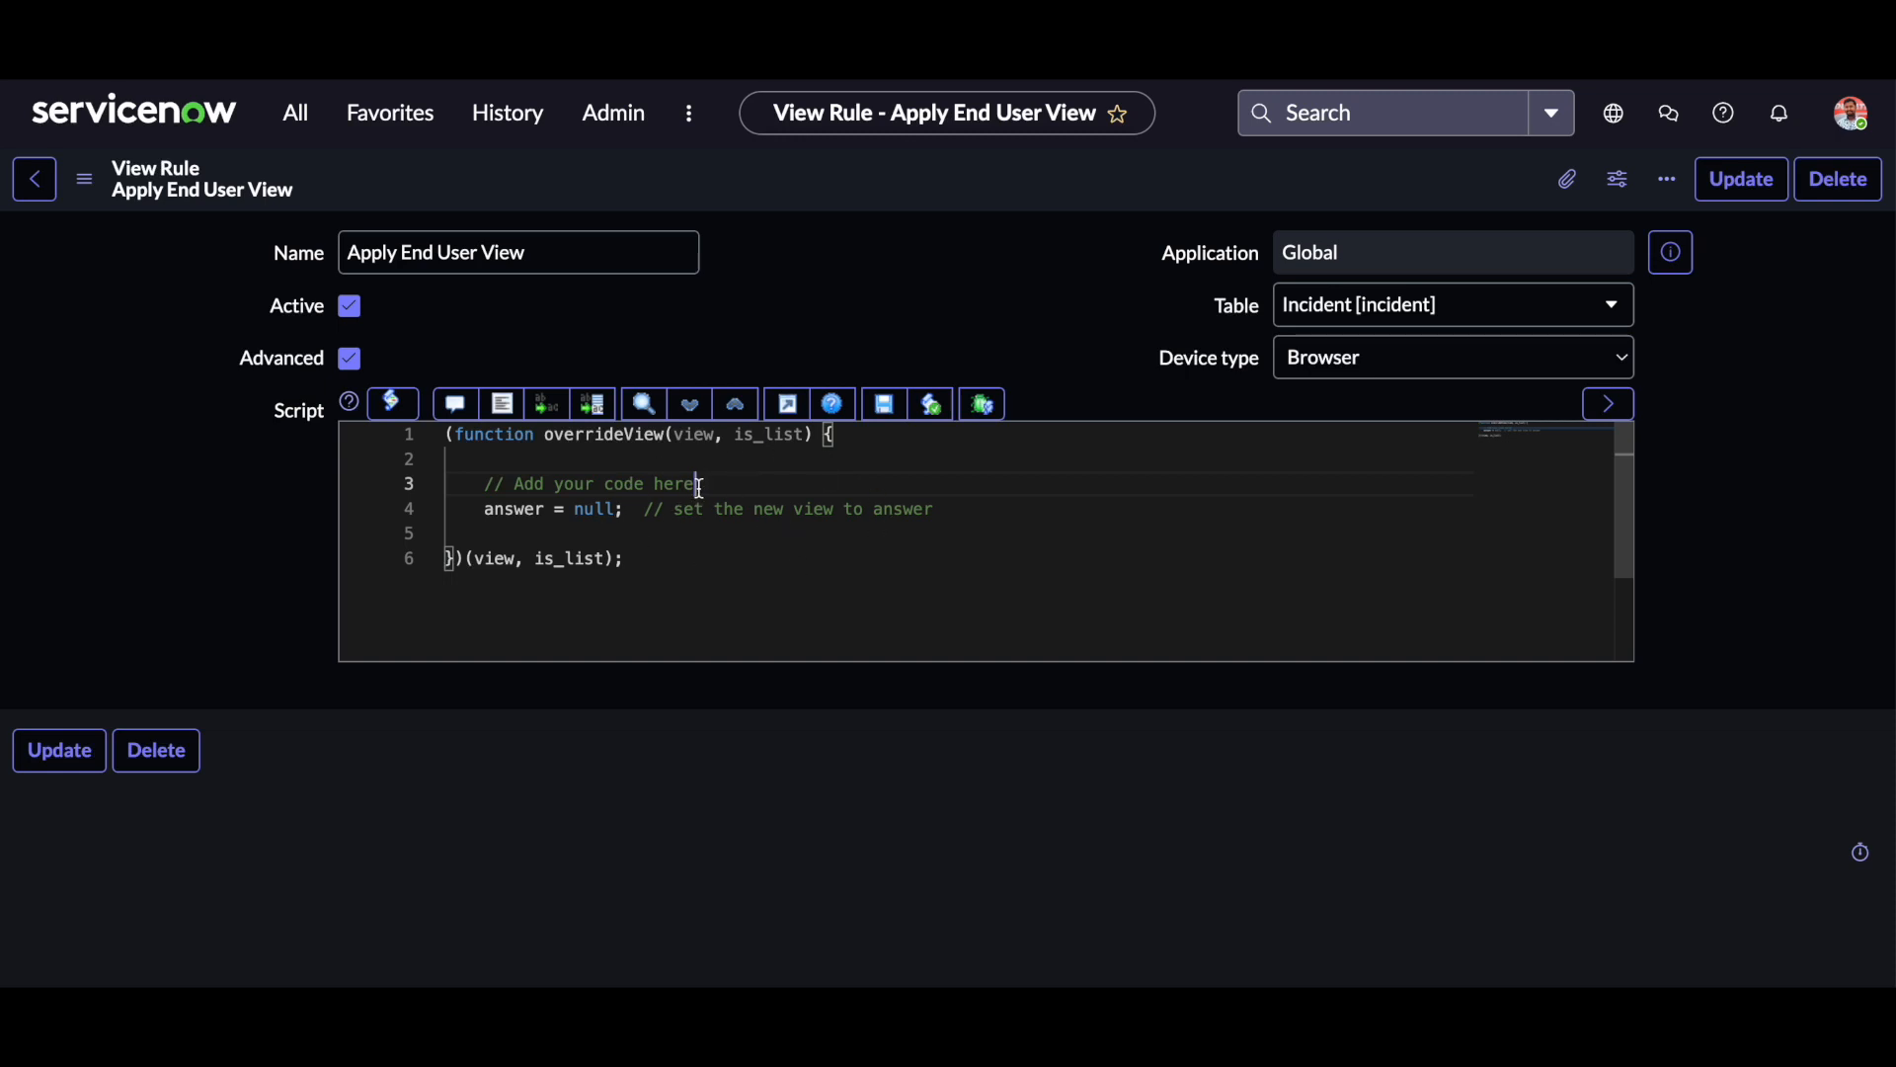
pyautogui.press('Return')
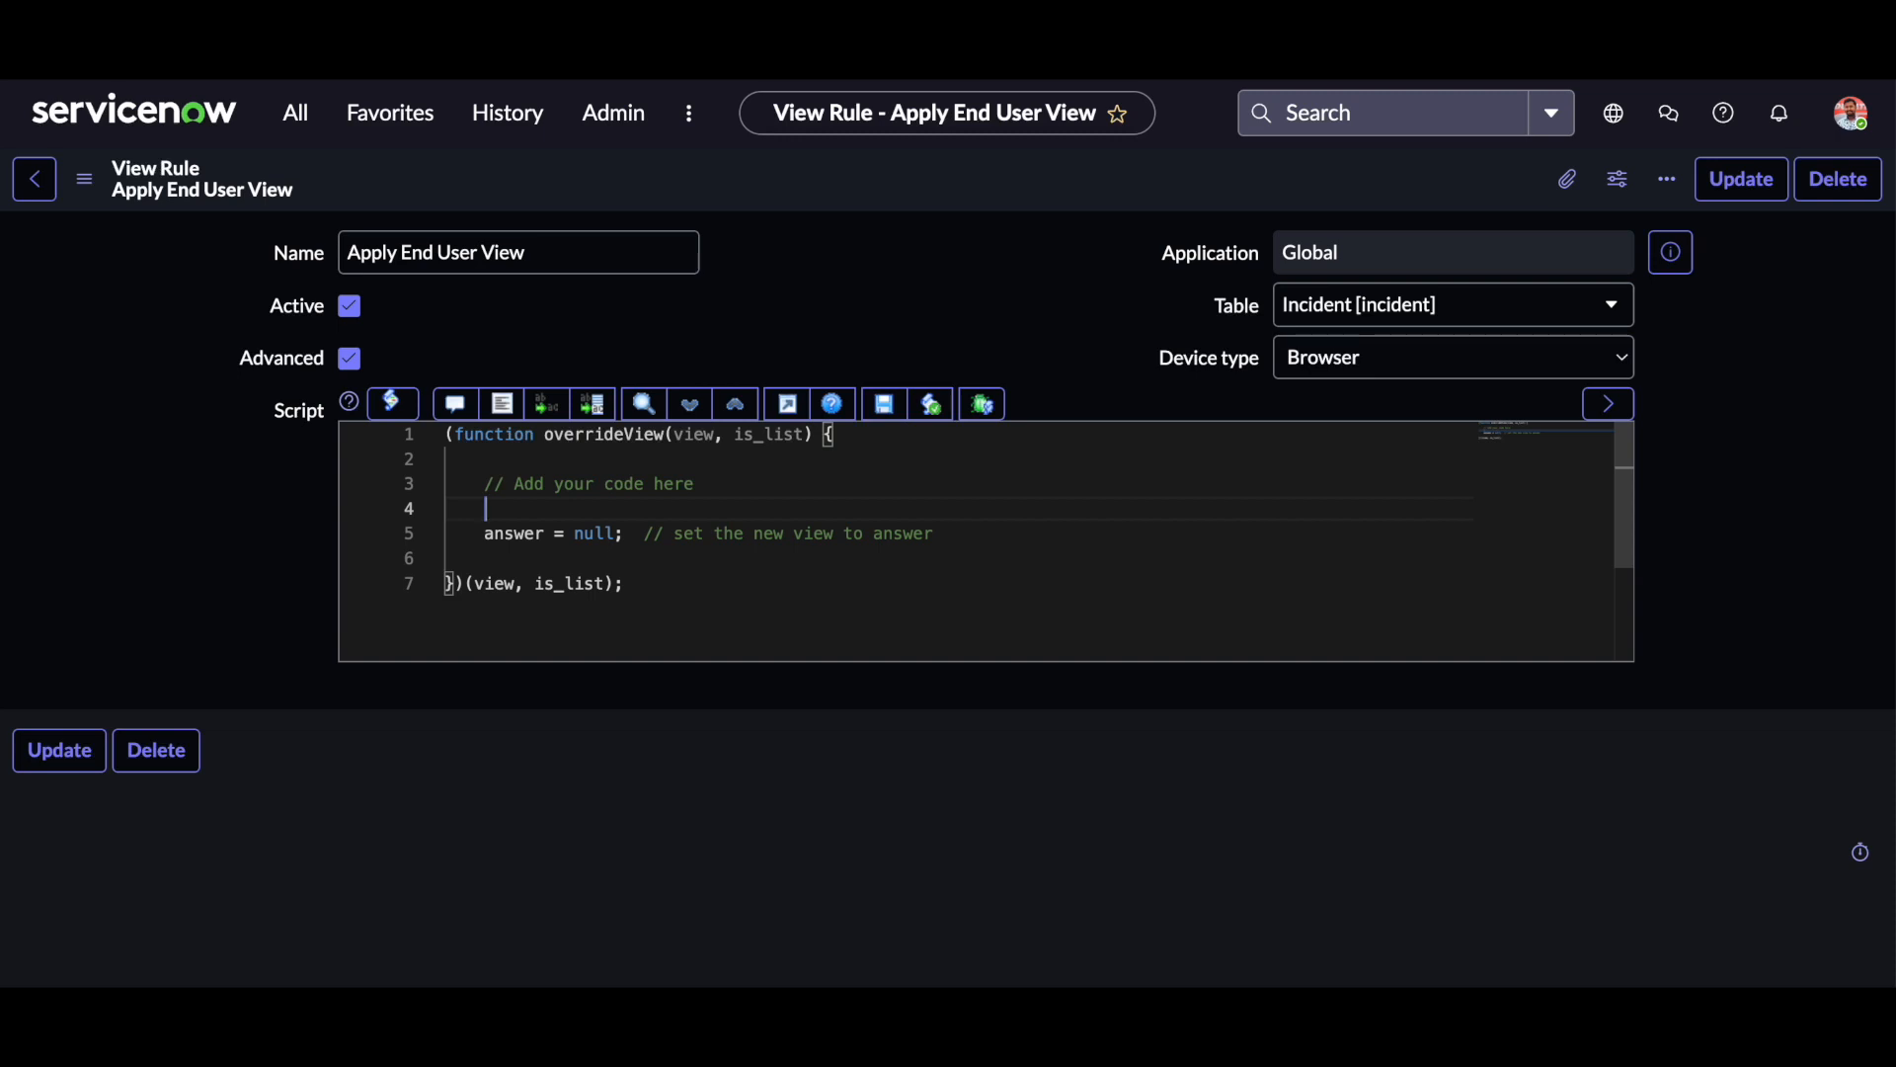
# Start an if condition on the empty script line with "if((gs.getUser()".
pyautogui.write('if')
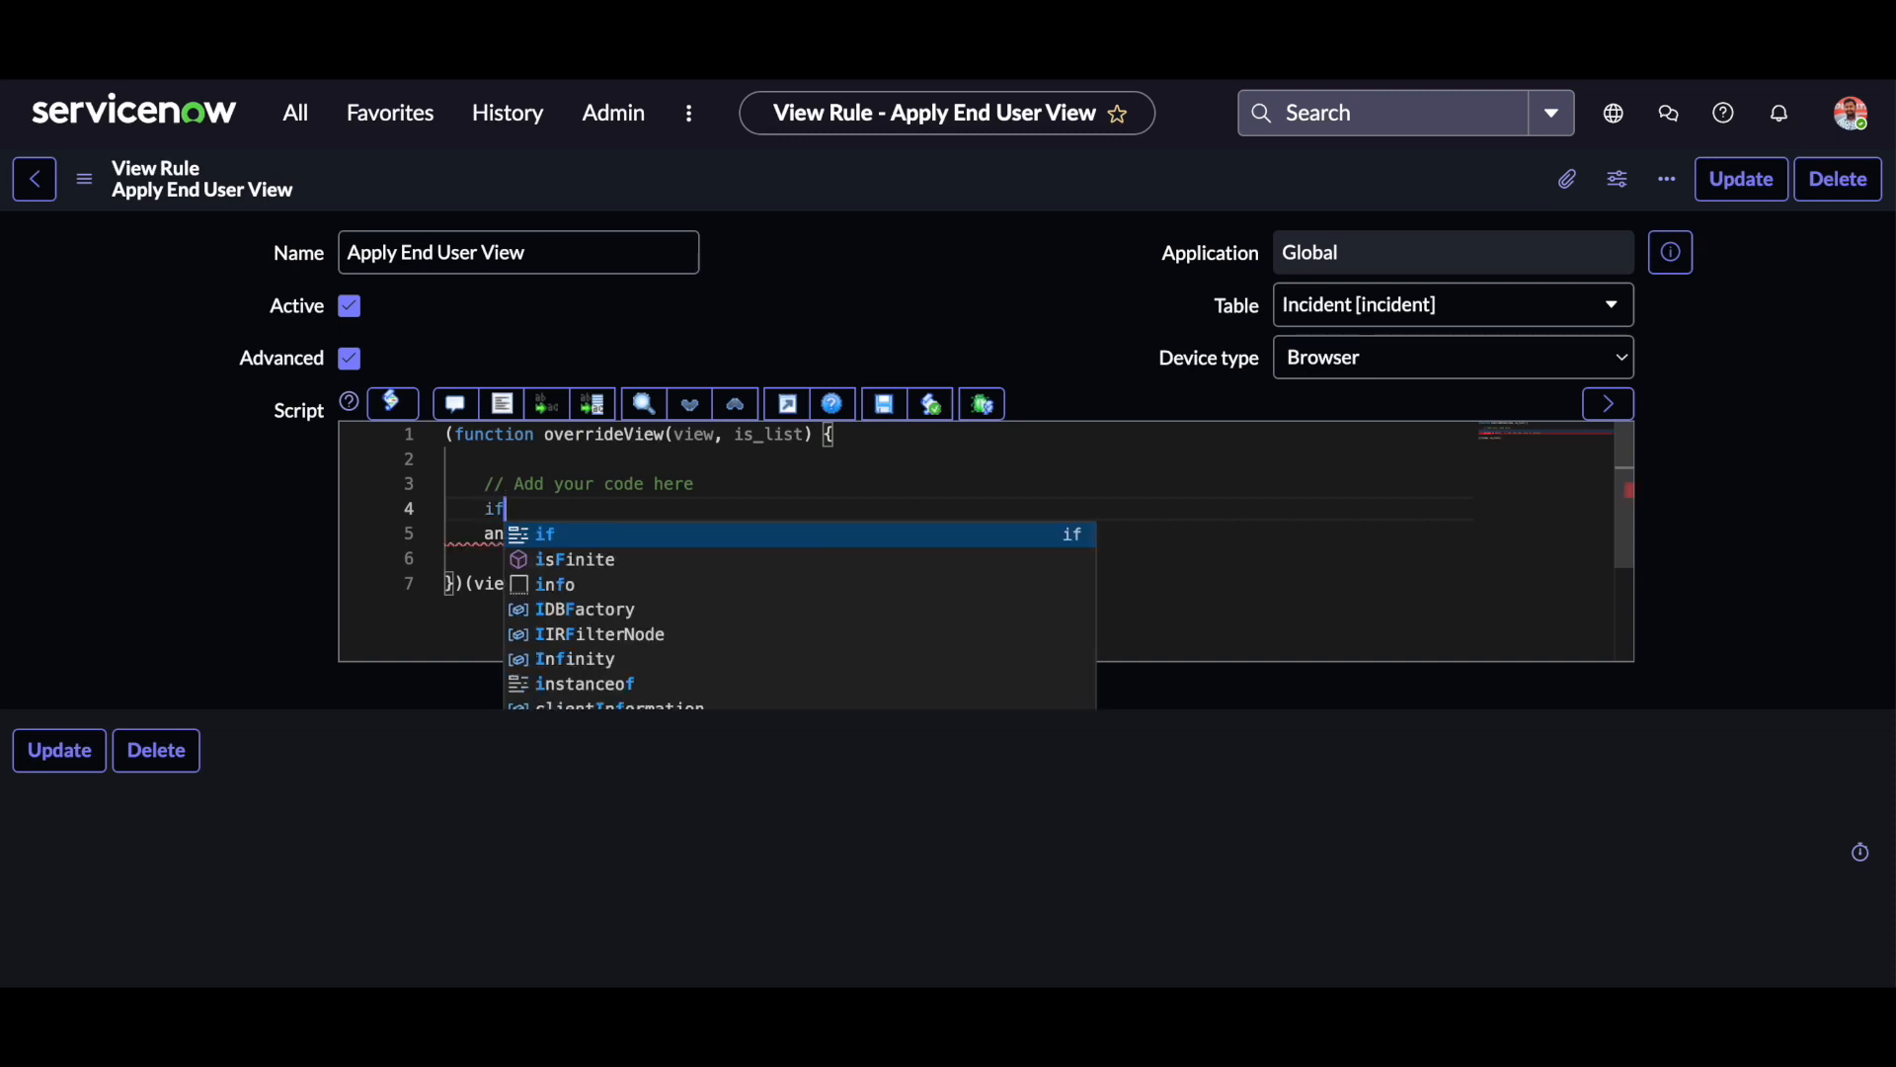
pyautogui.write('(')
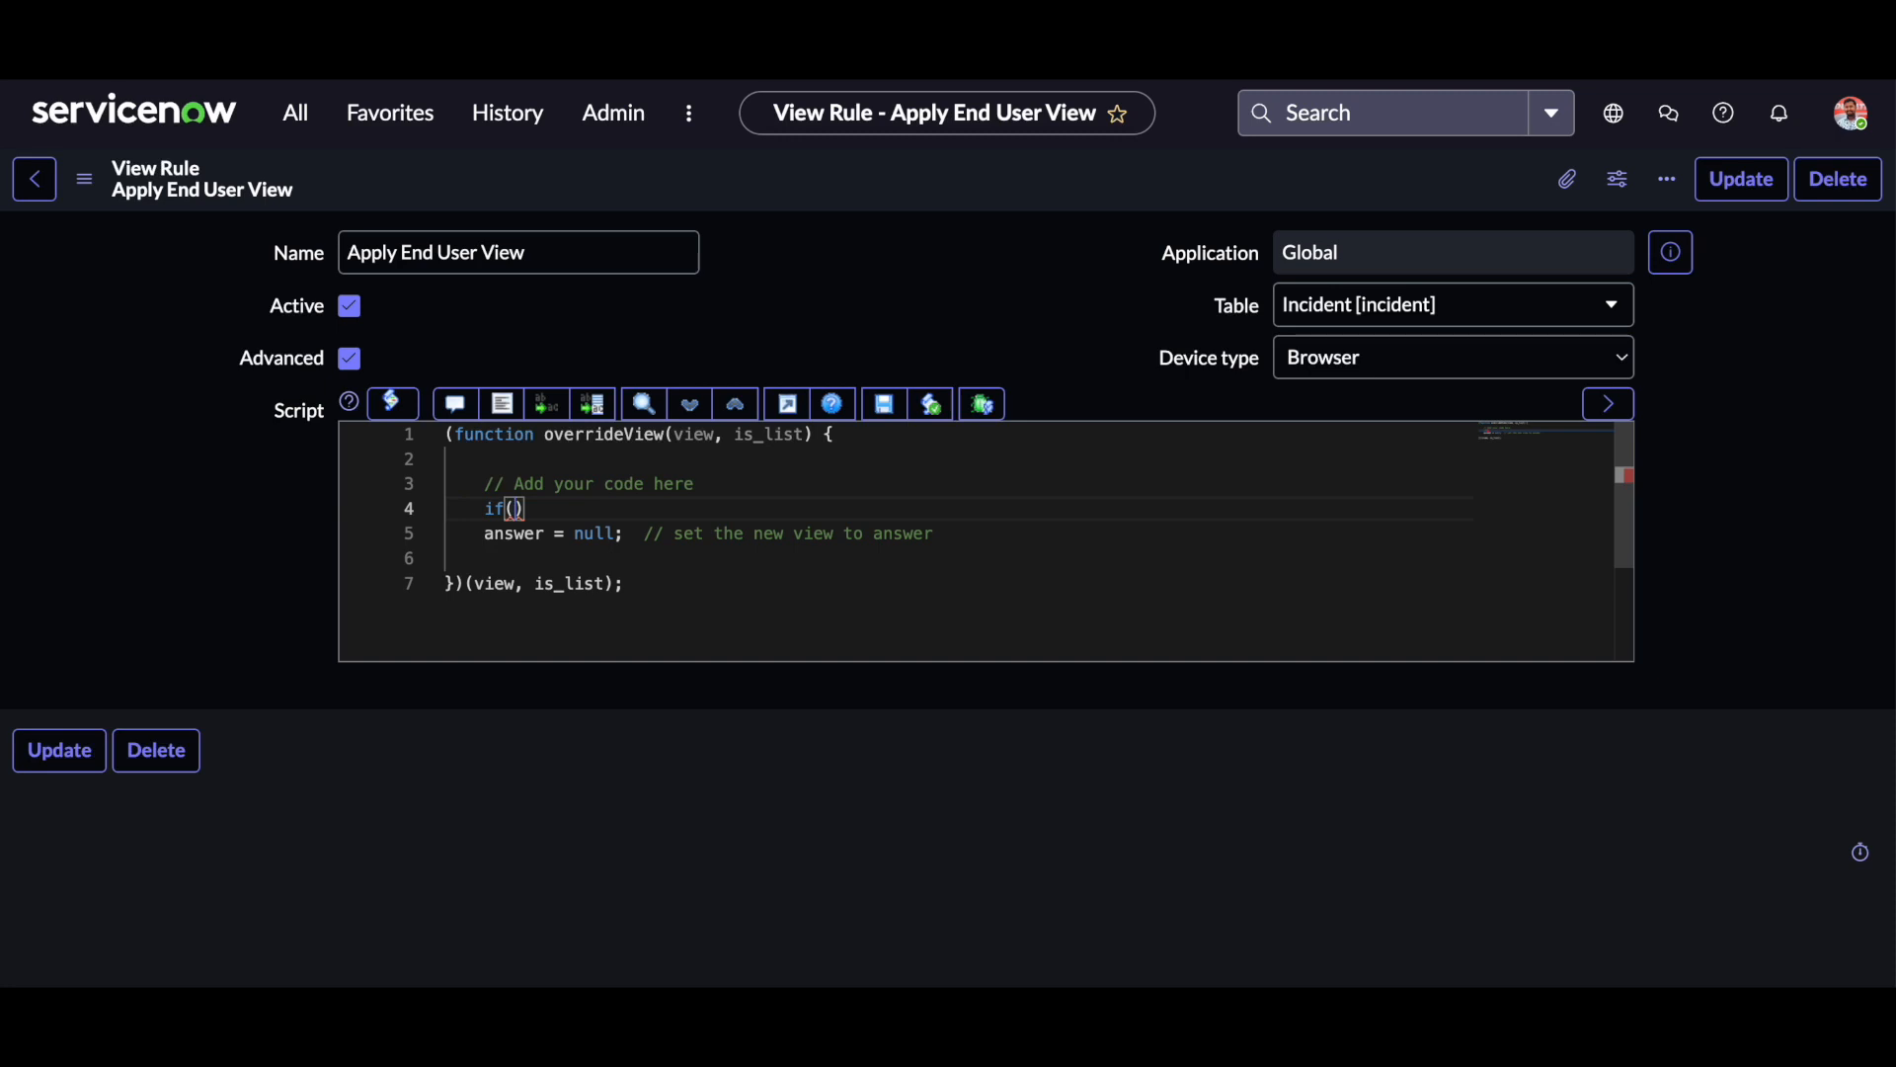
pyautogui.write('(gs')
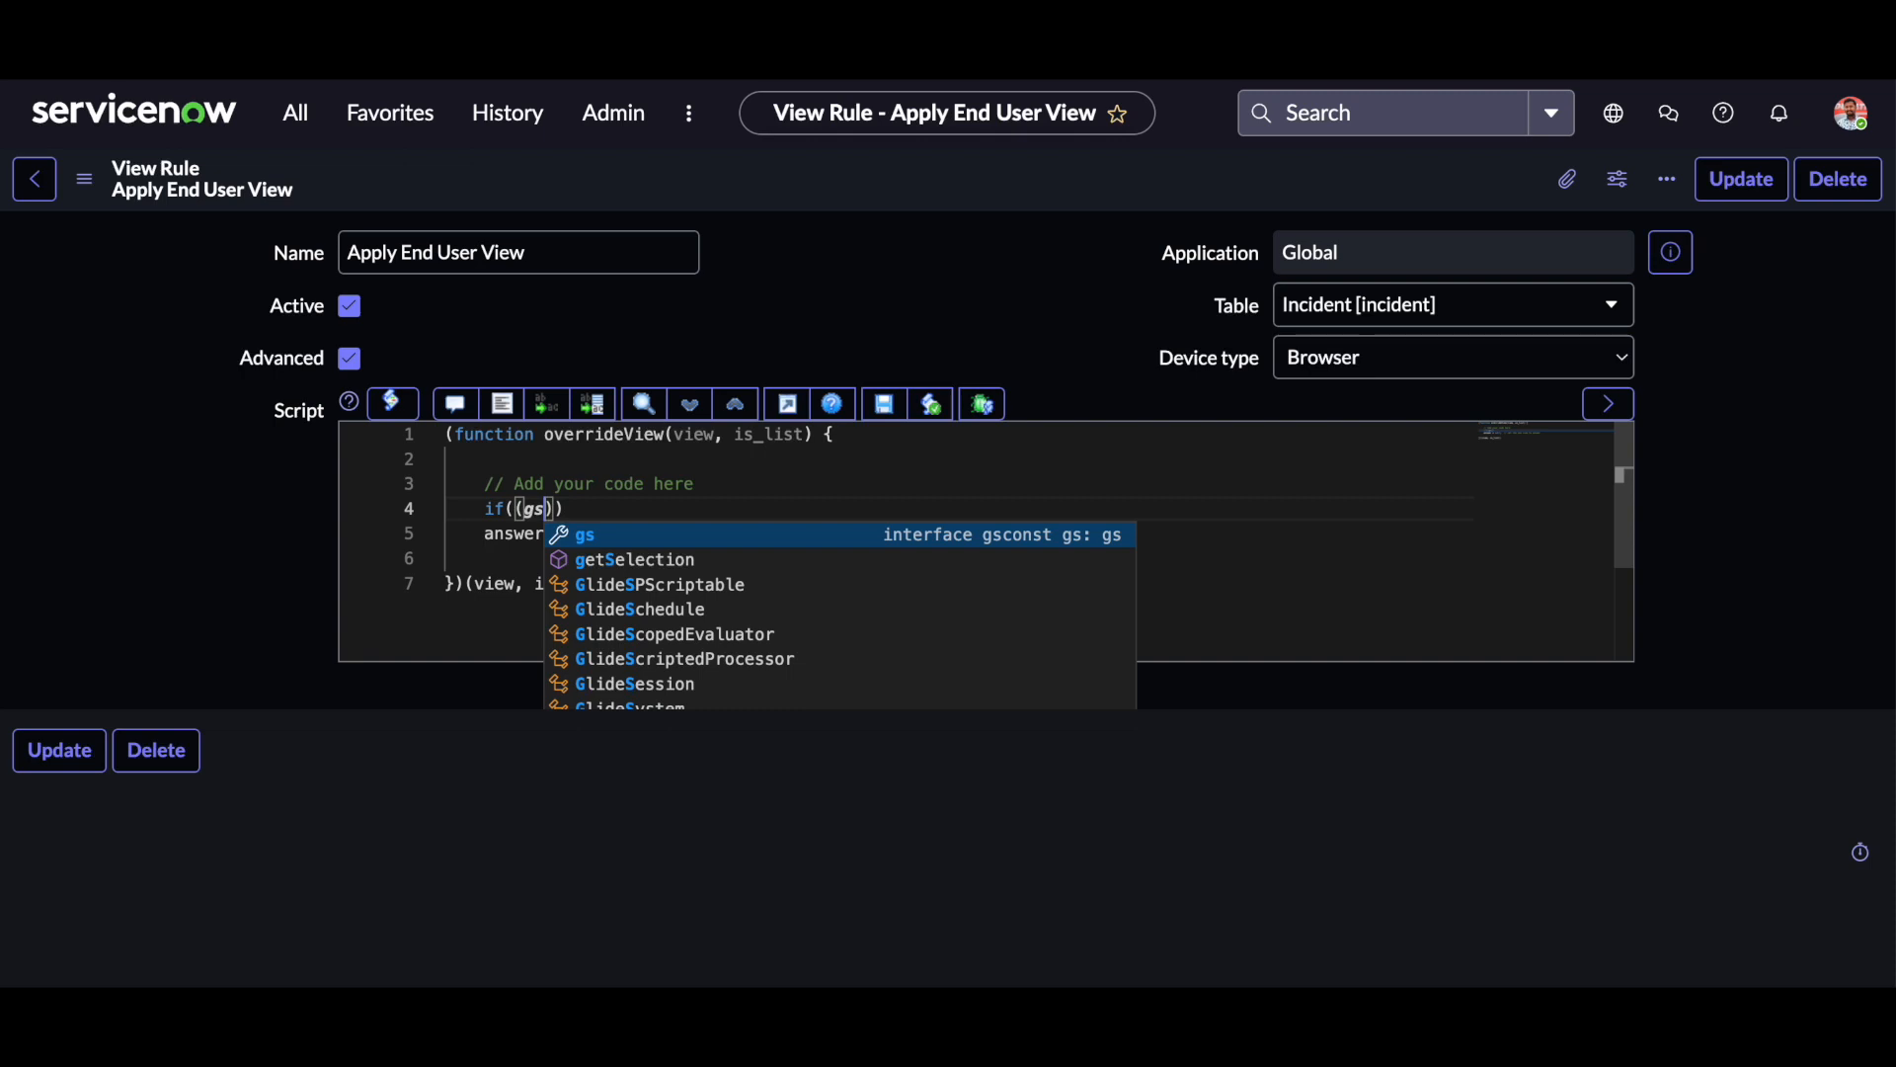
pyautogui.write('.get')
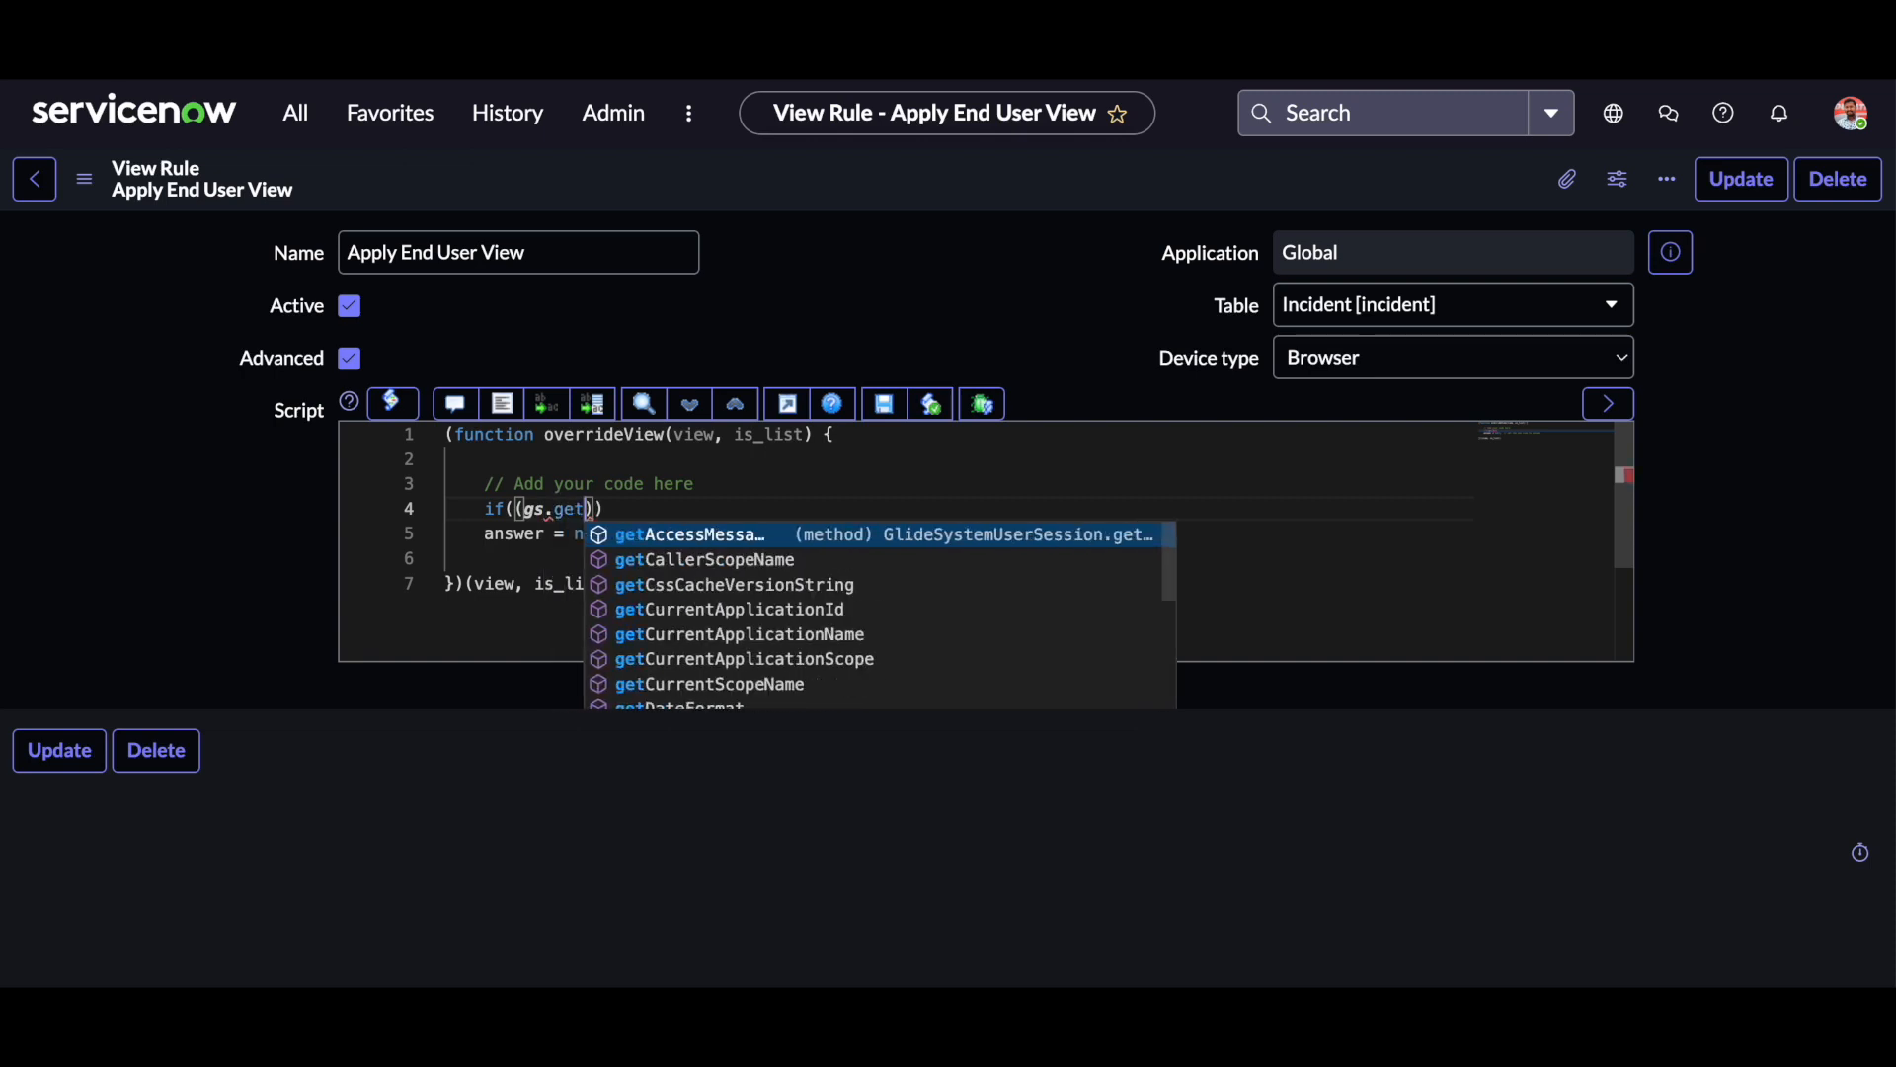
pyautogui.write('user')
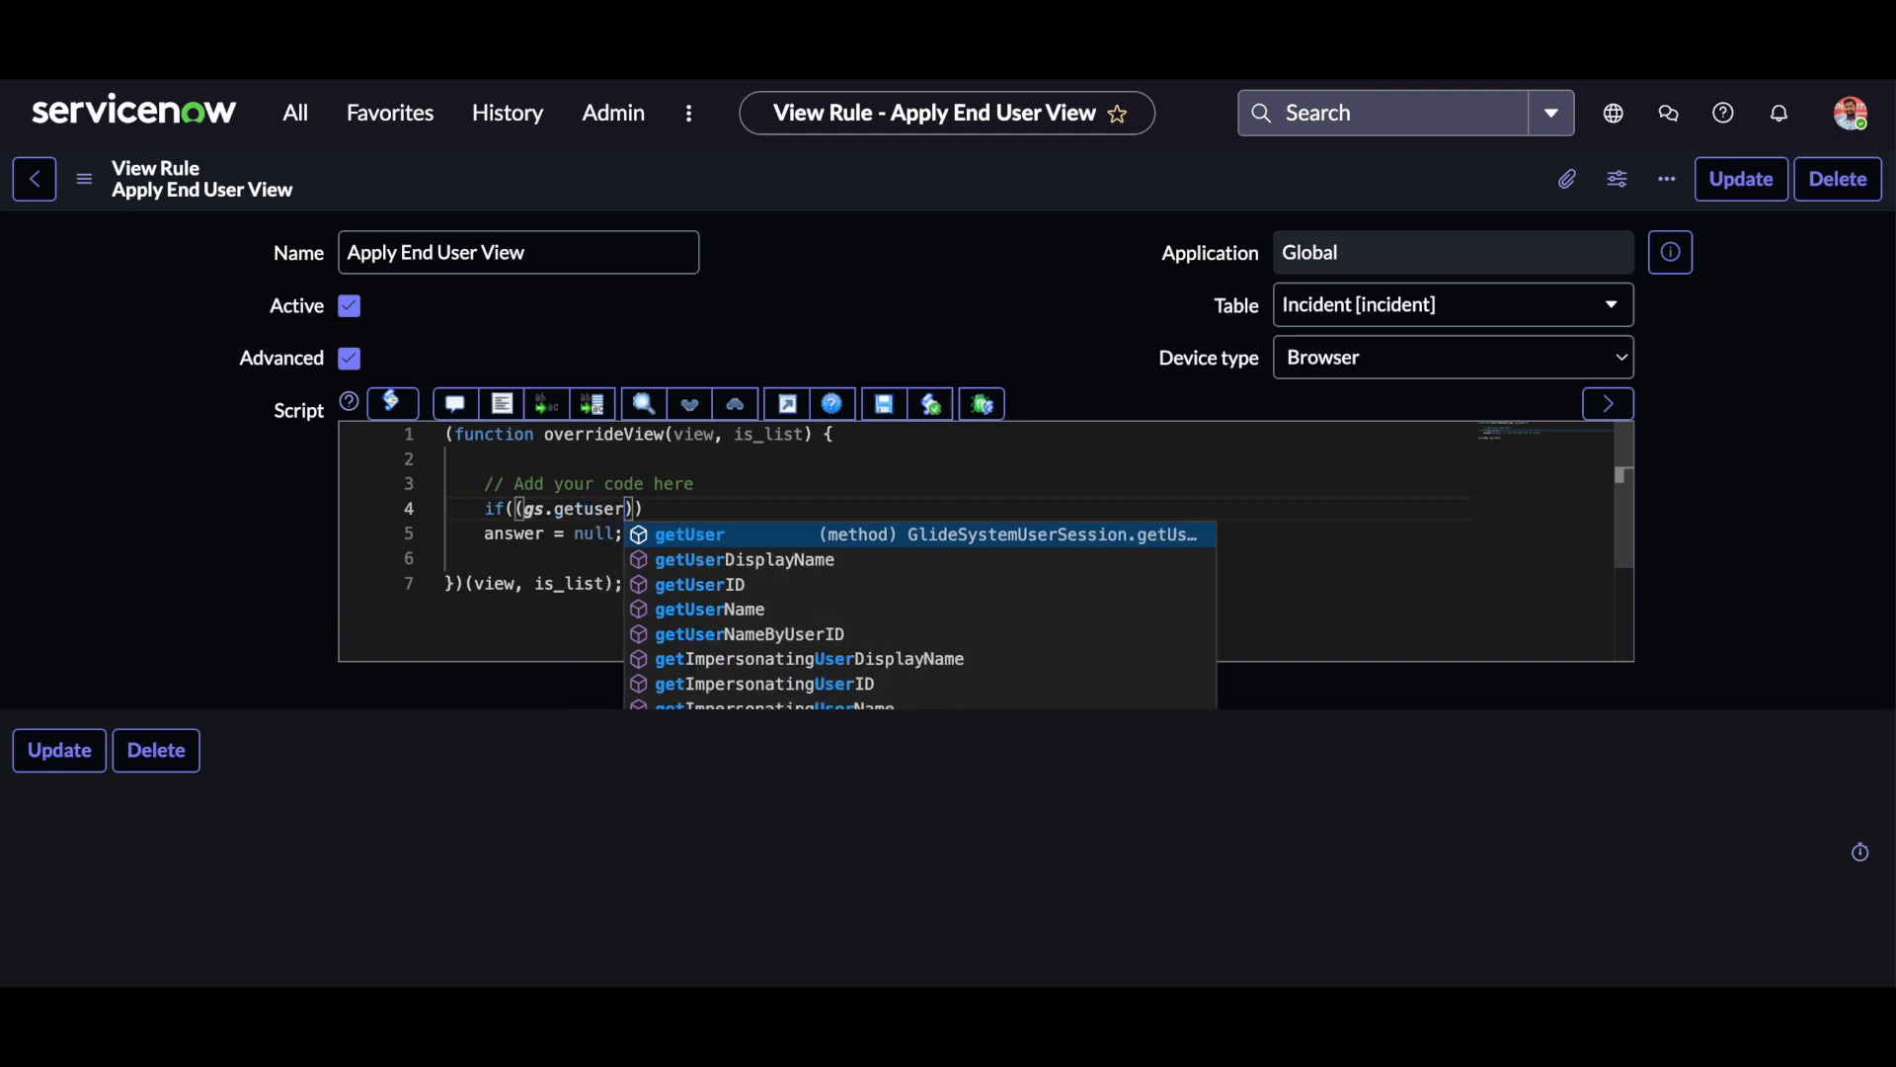
pyautogui.press('Return')
pyautogui.write('()')
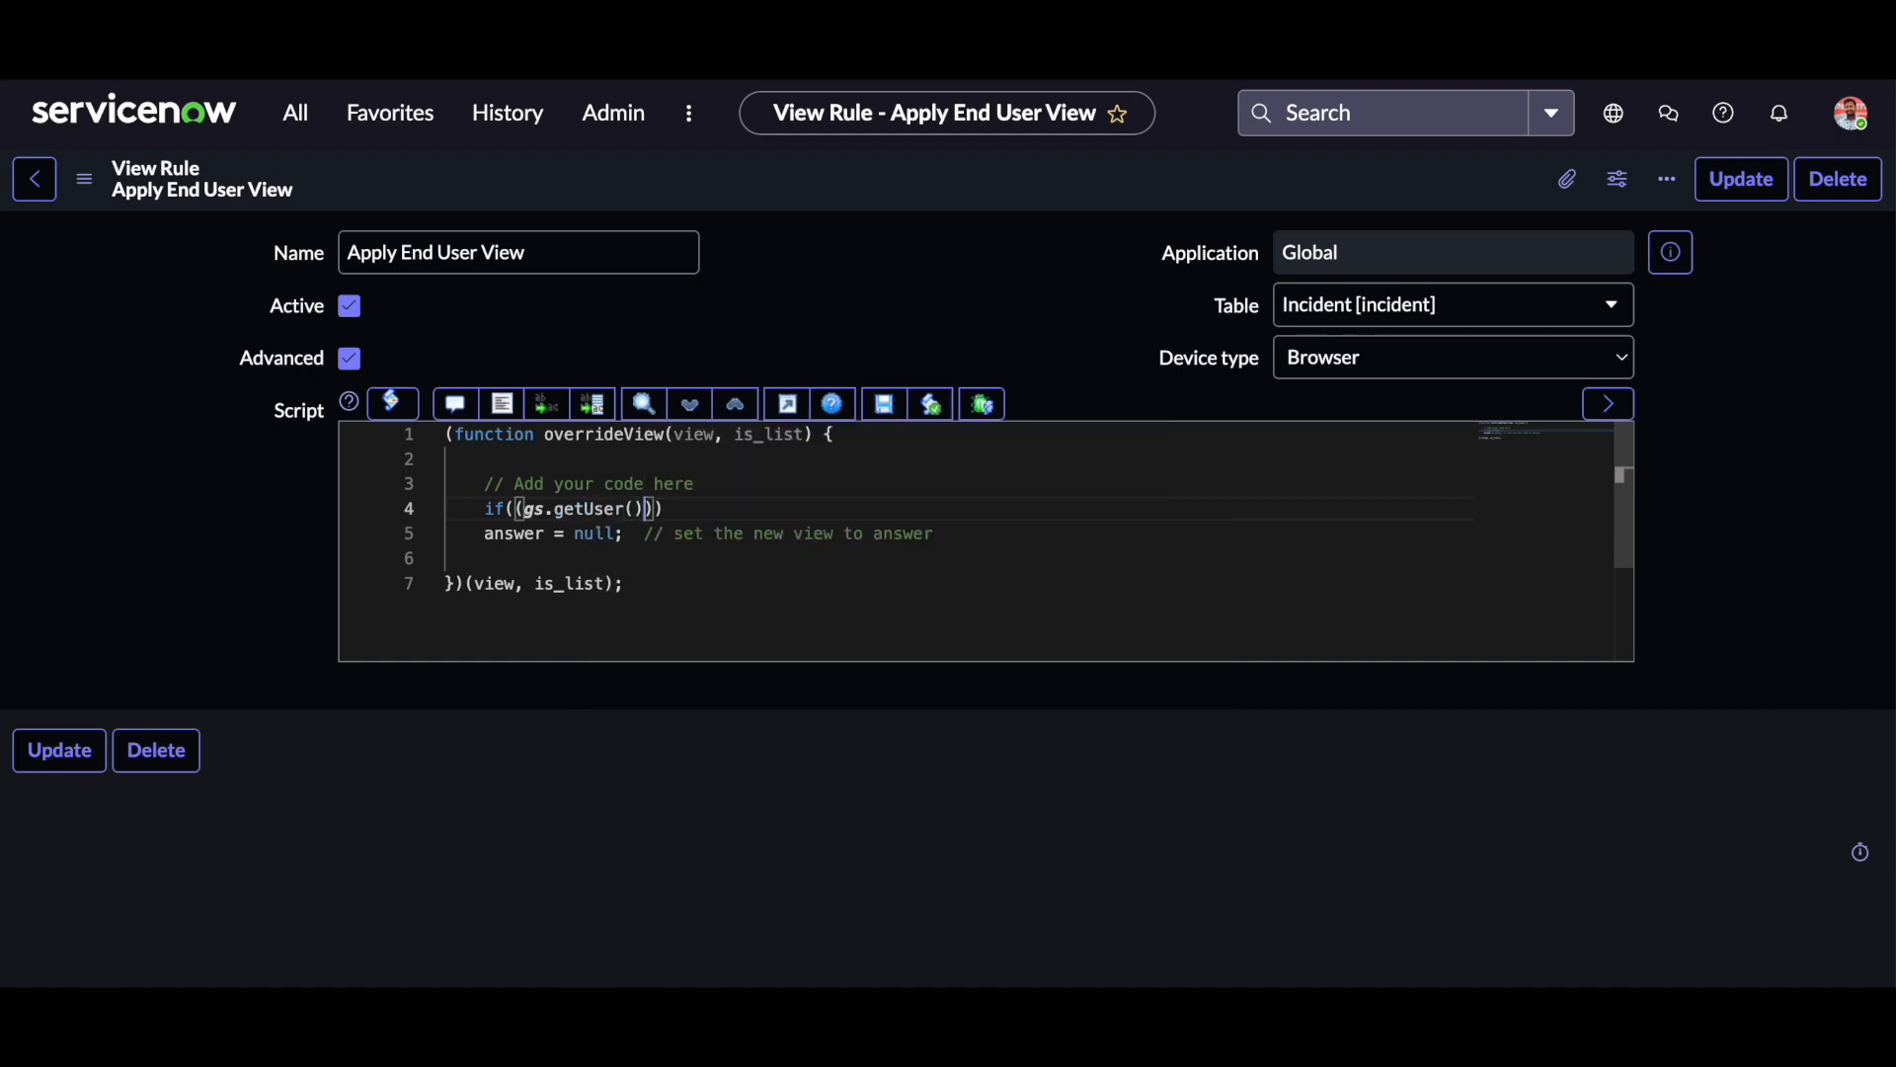
pyautogui.write('.')
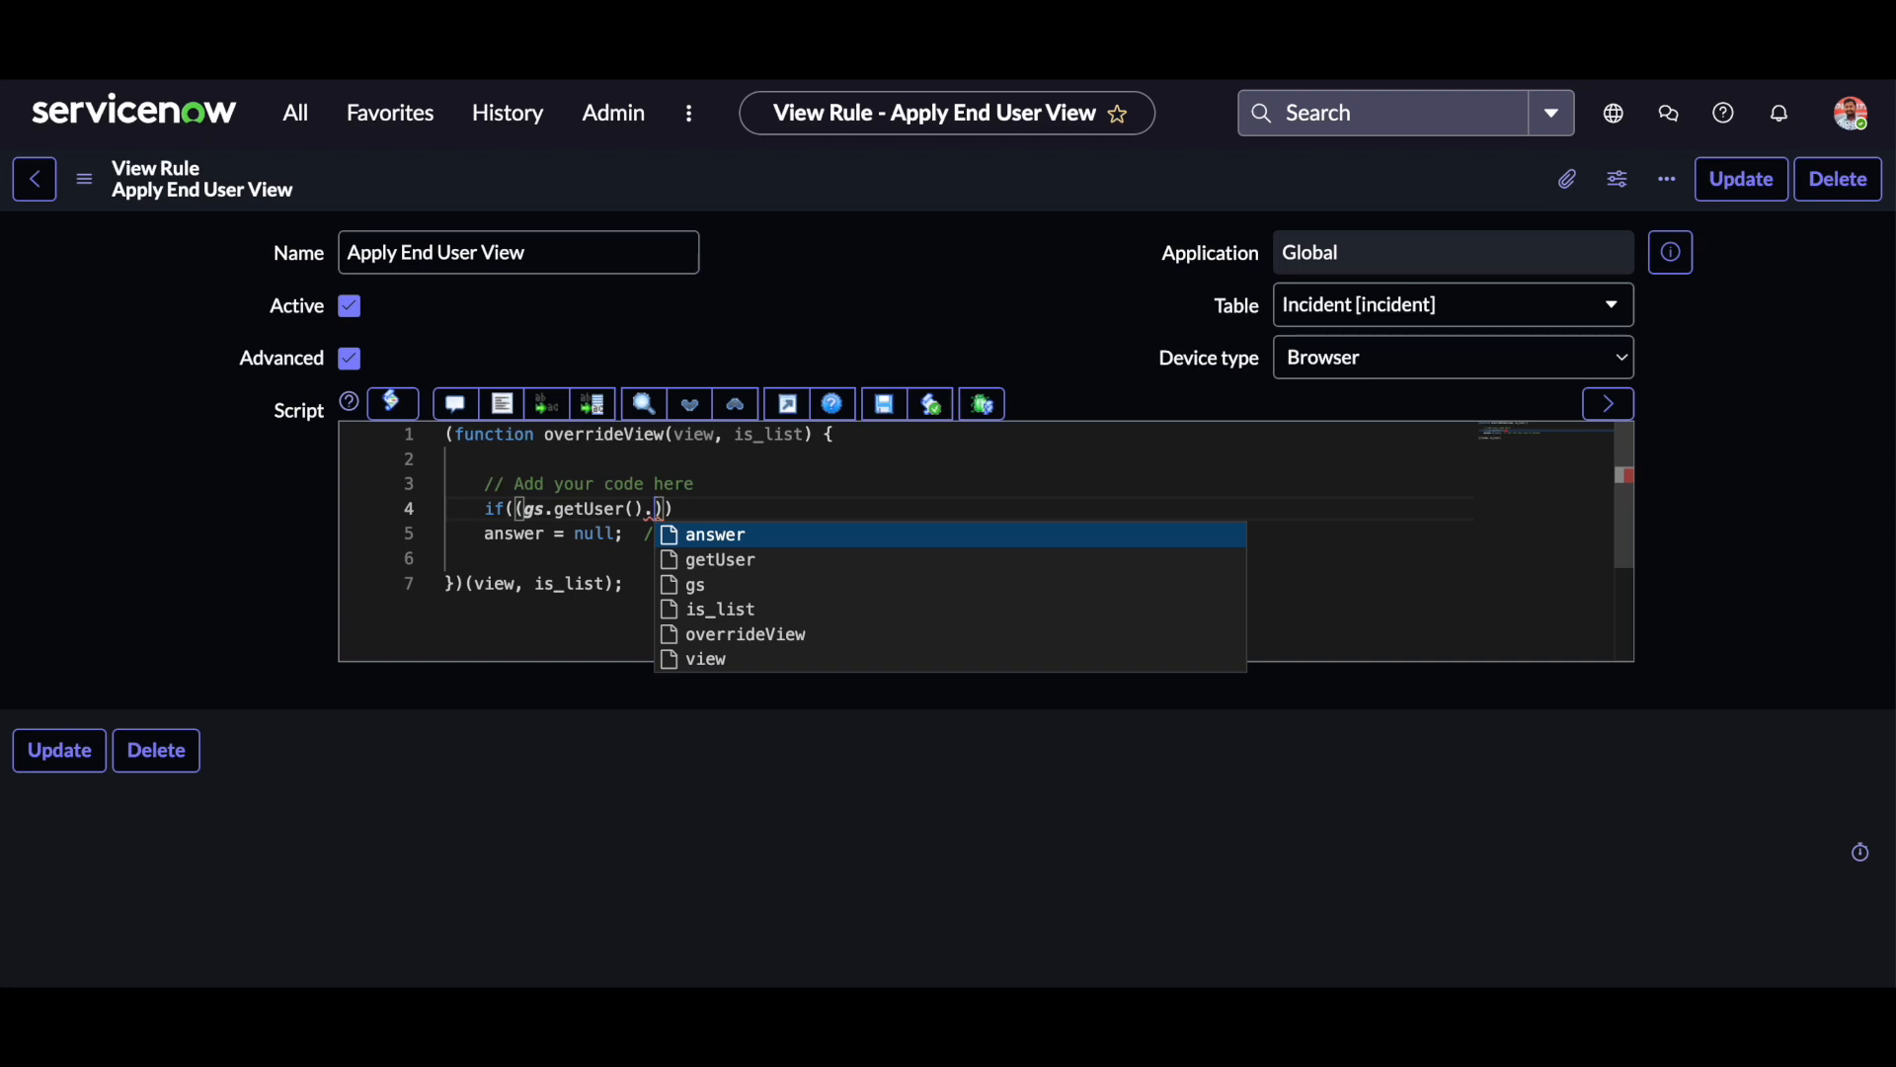
pyautogui.write('getRe')
pyautogui.write('cord(')
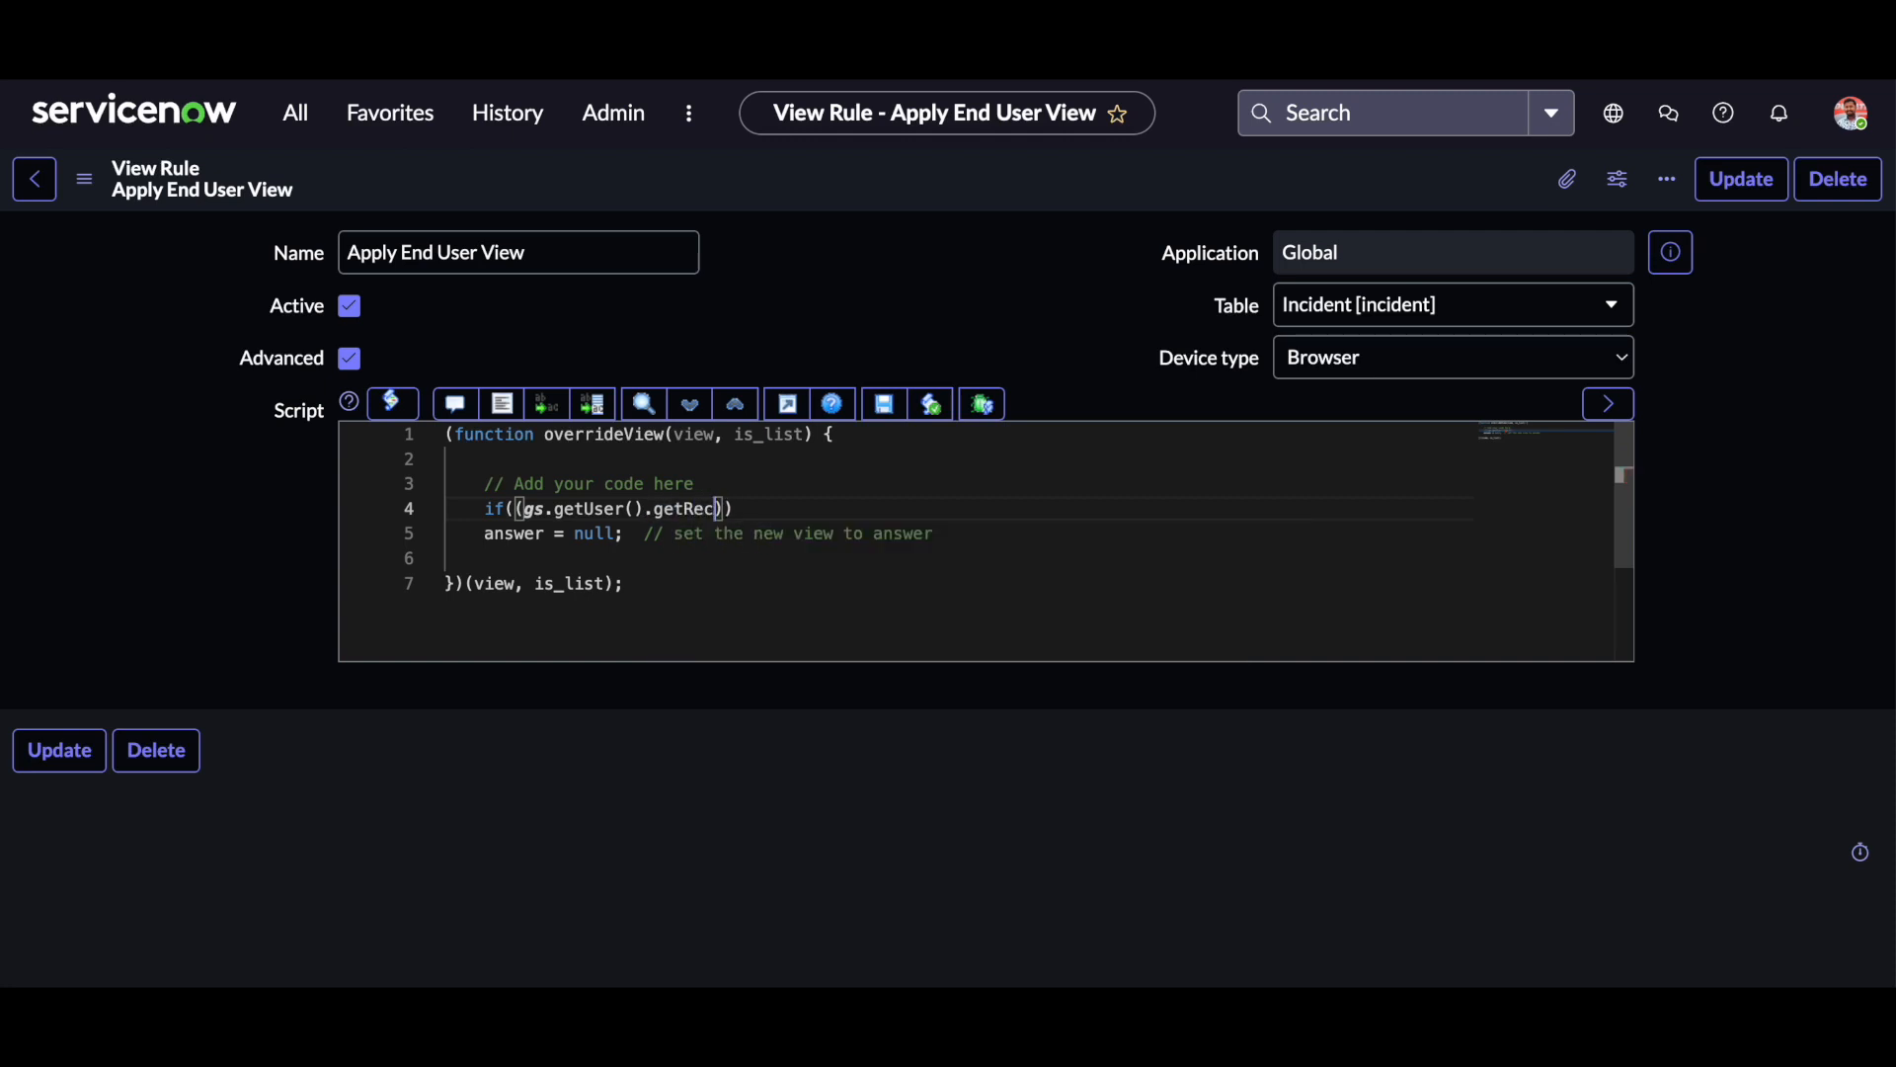
pyautogui.write(').getDisplayValue')
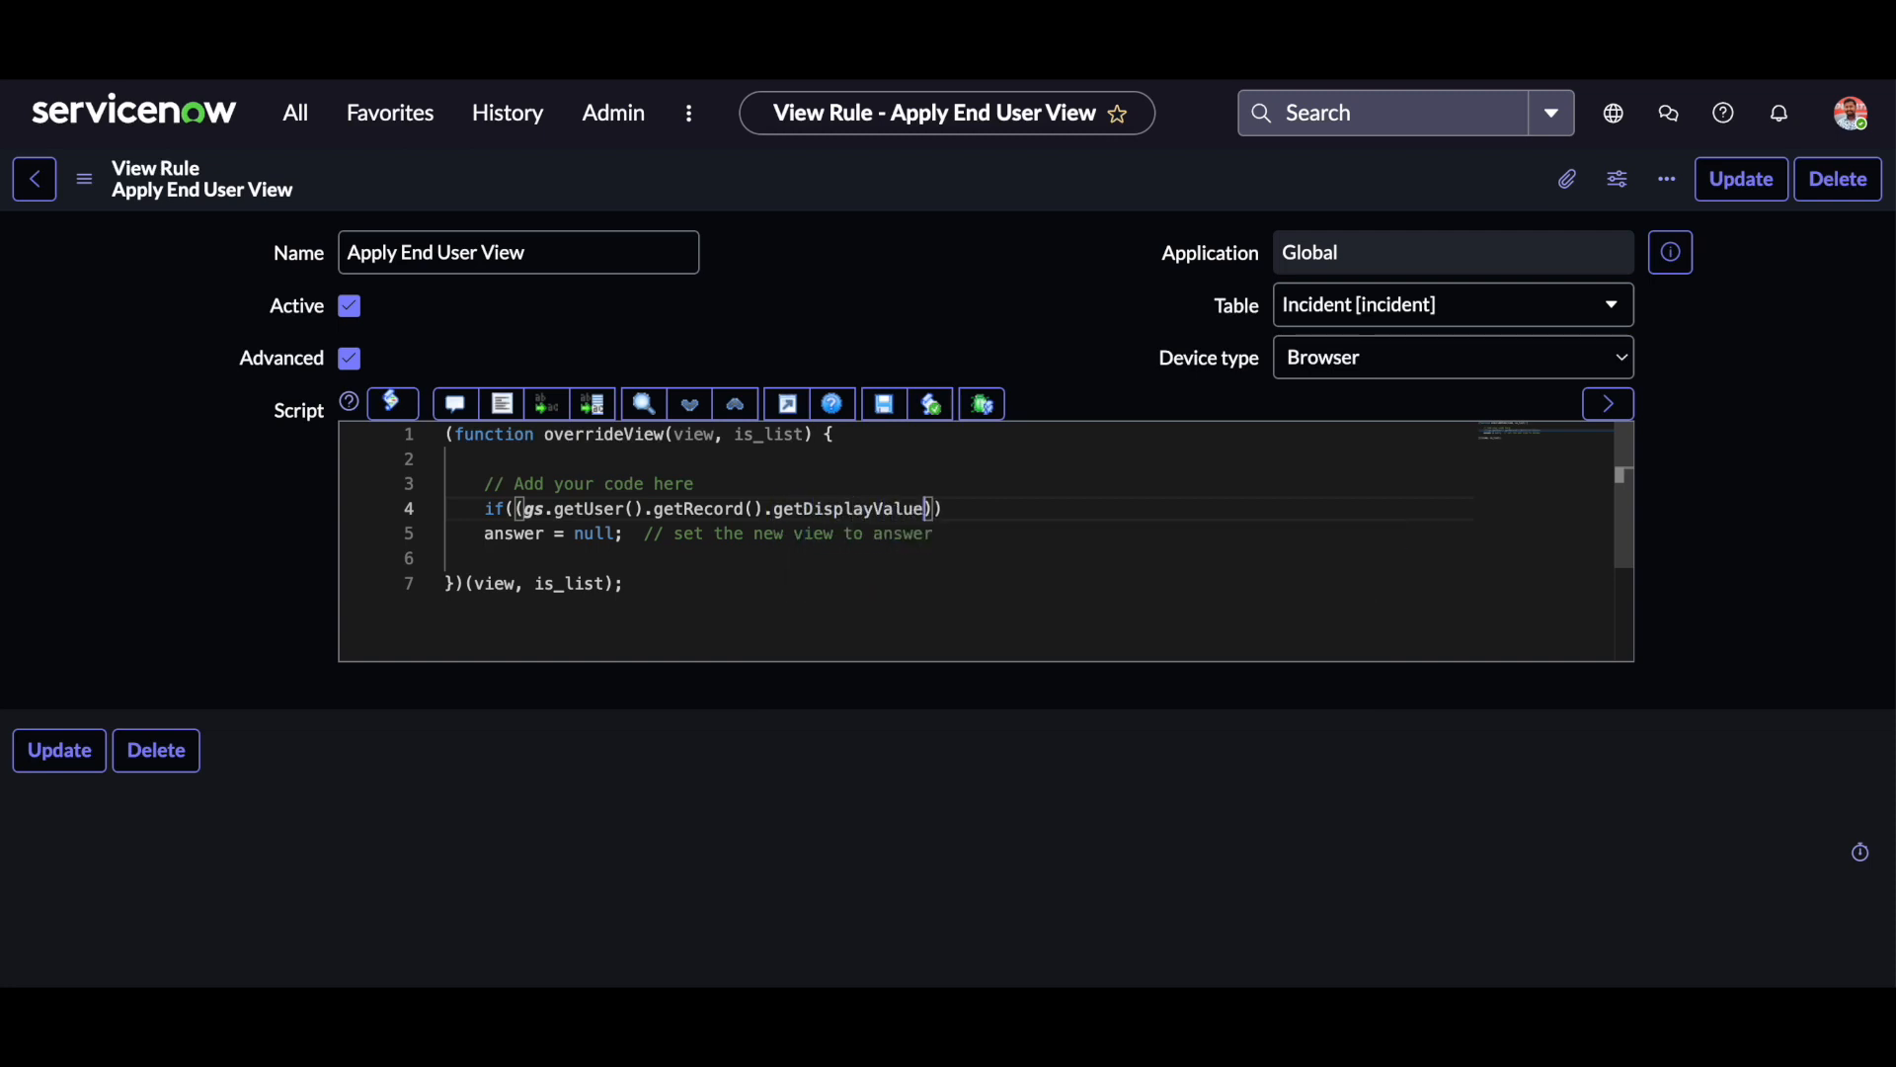
pyautogui.write('(')
pyautogui.write("'departne")
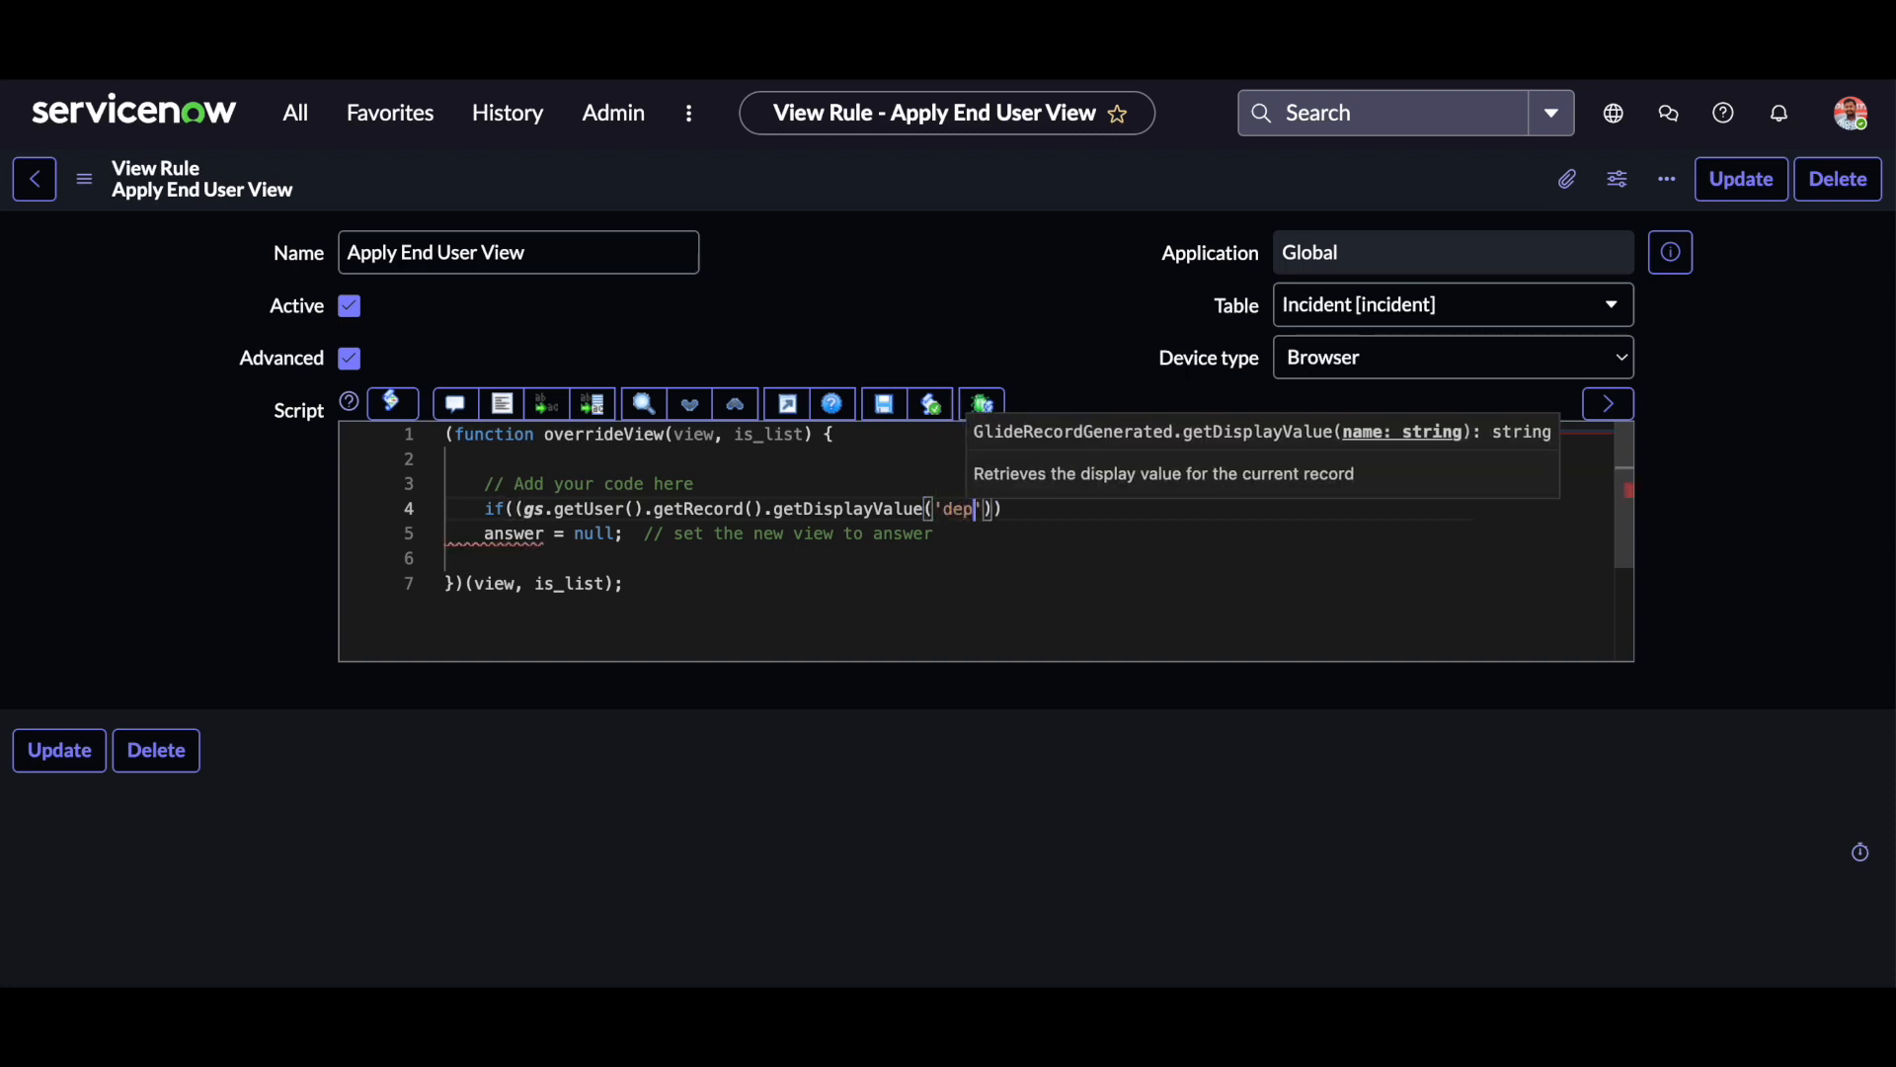
# Extend the if condition with ".getRecord().getDisplayValue('department')" after gs.getUser().
pyautogui.press('BackSpace')
pyautogui.press('BackSpace')
pyautogui.write('ment')
pyautogui.press('Right')
pyautogui.press('Right')
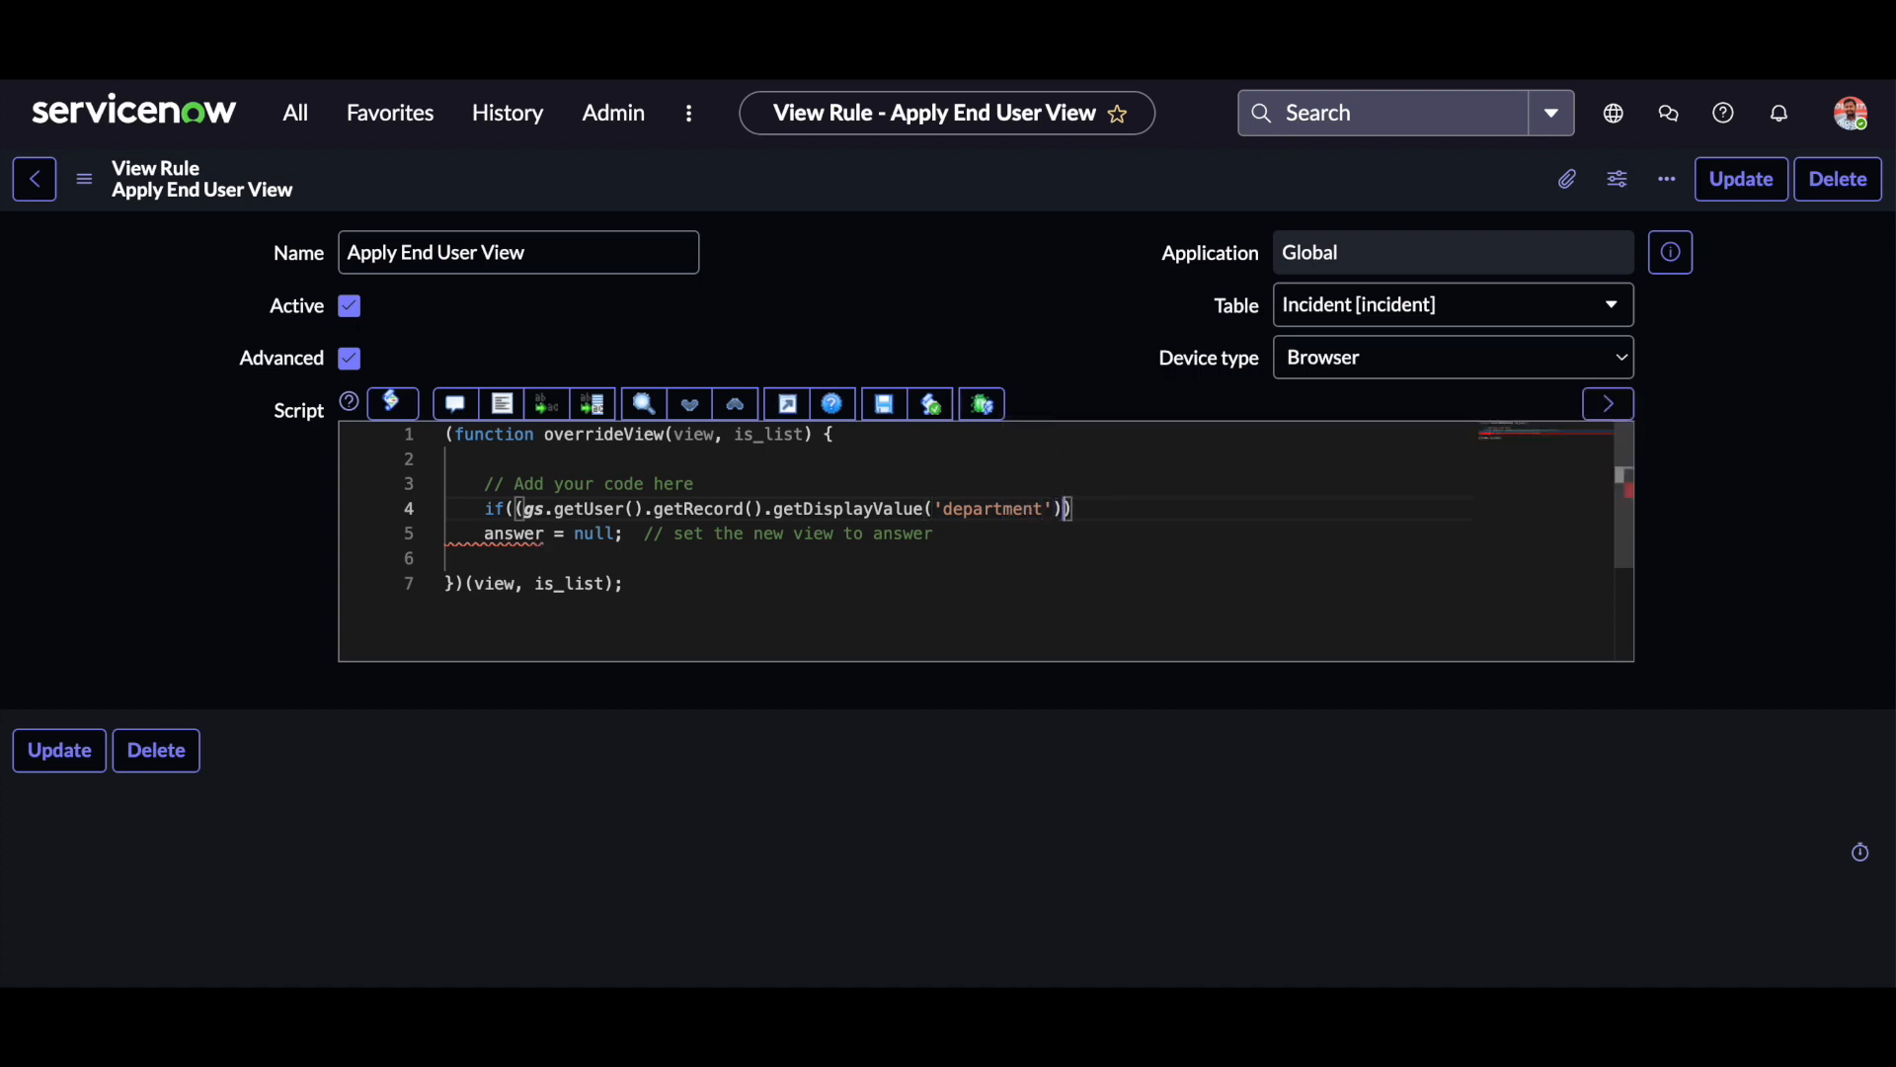
# Compare the department with "IT" using == and enclose the answer line in the if statement's curly braces.
pyautogui.write('=="IT')
pyautogui.click(1170, 508)
pyautogui.write('{')
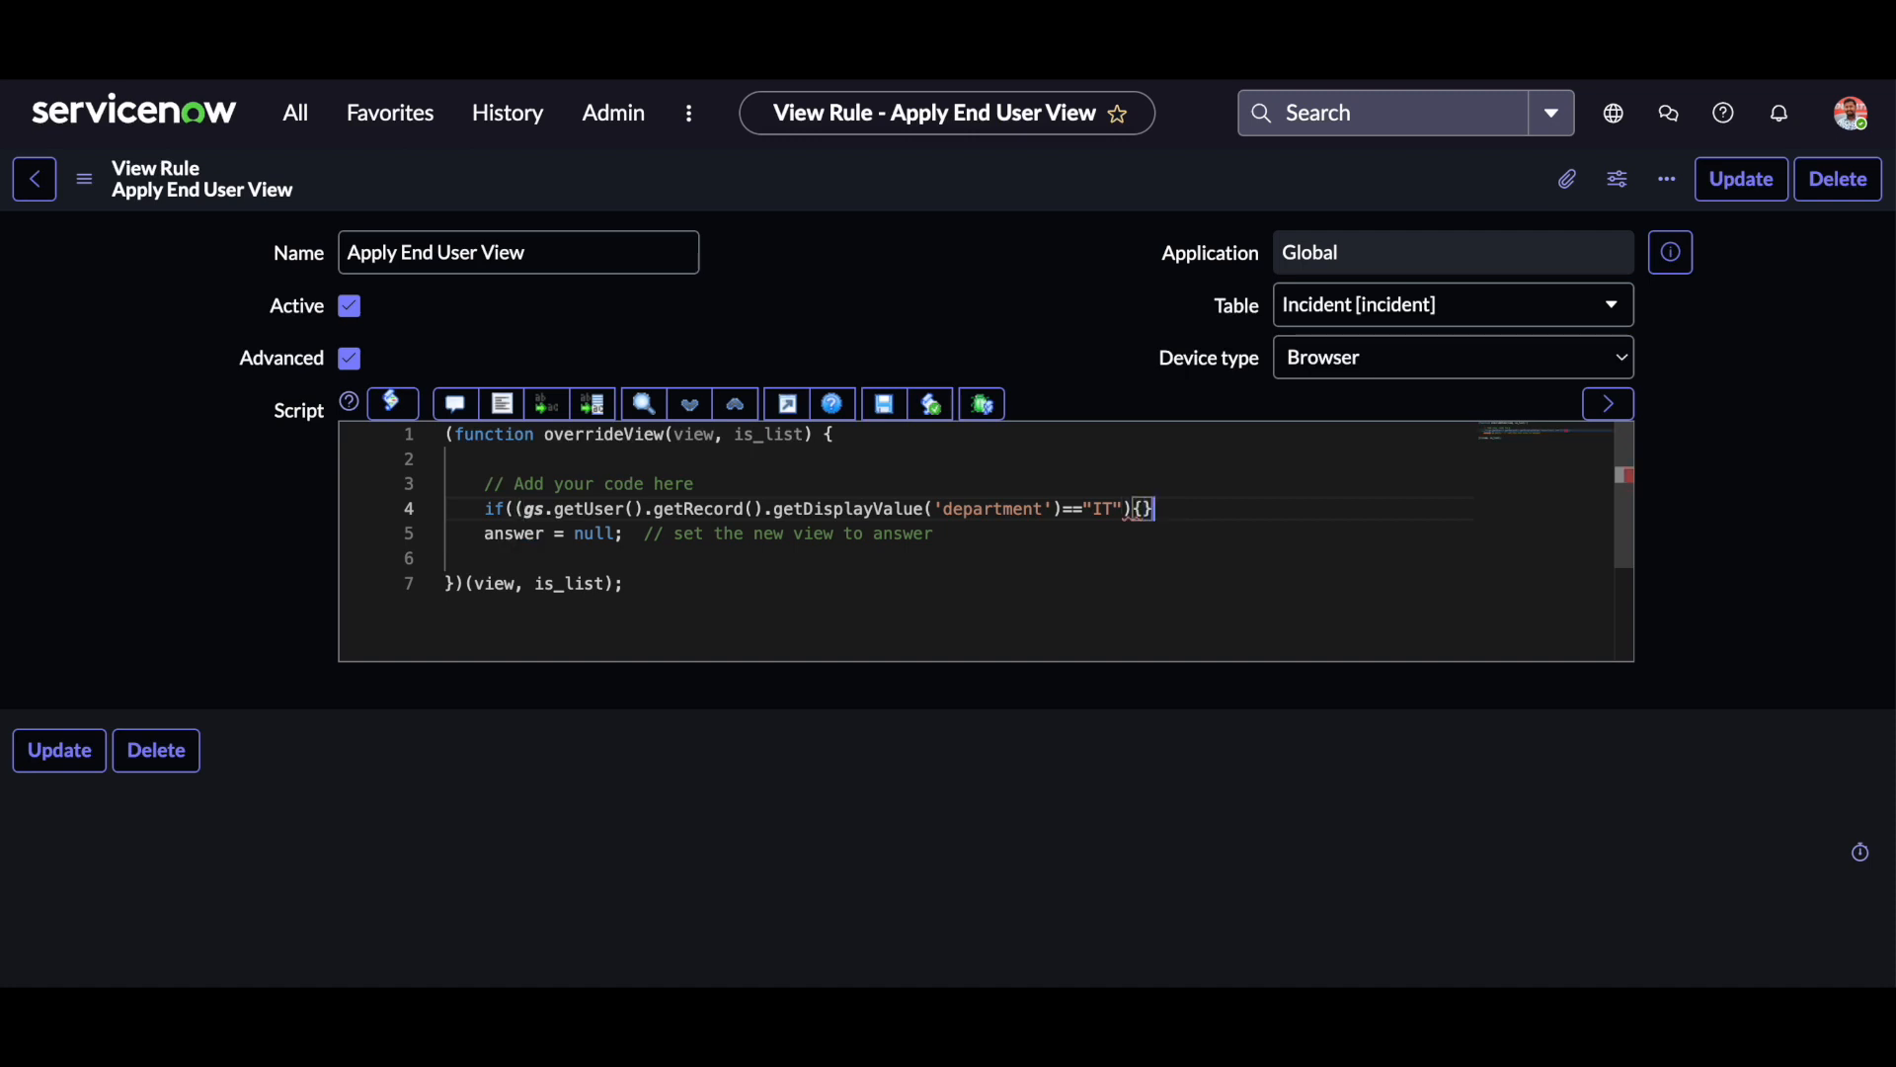
pyautogui.click(959, 542)
pyautogui.press('Return')
pyautogui.write('}')
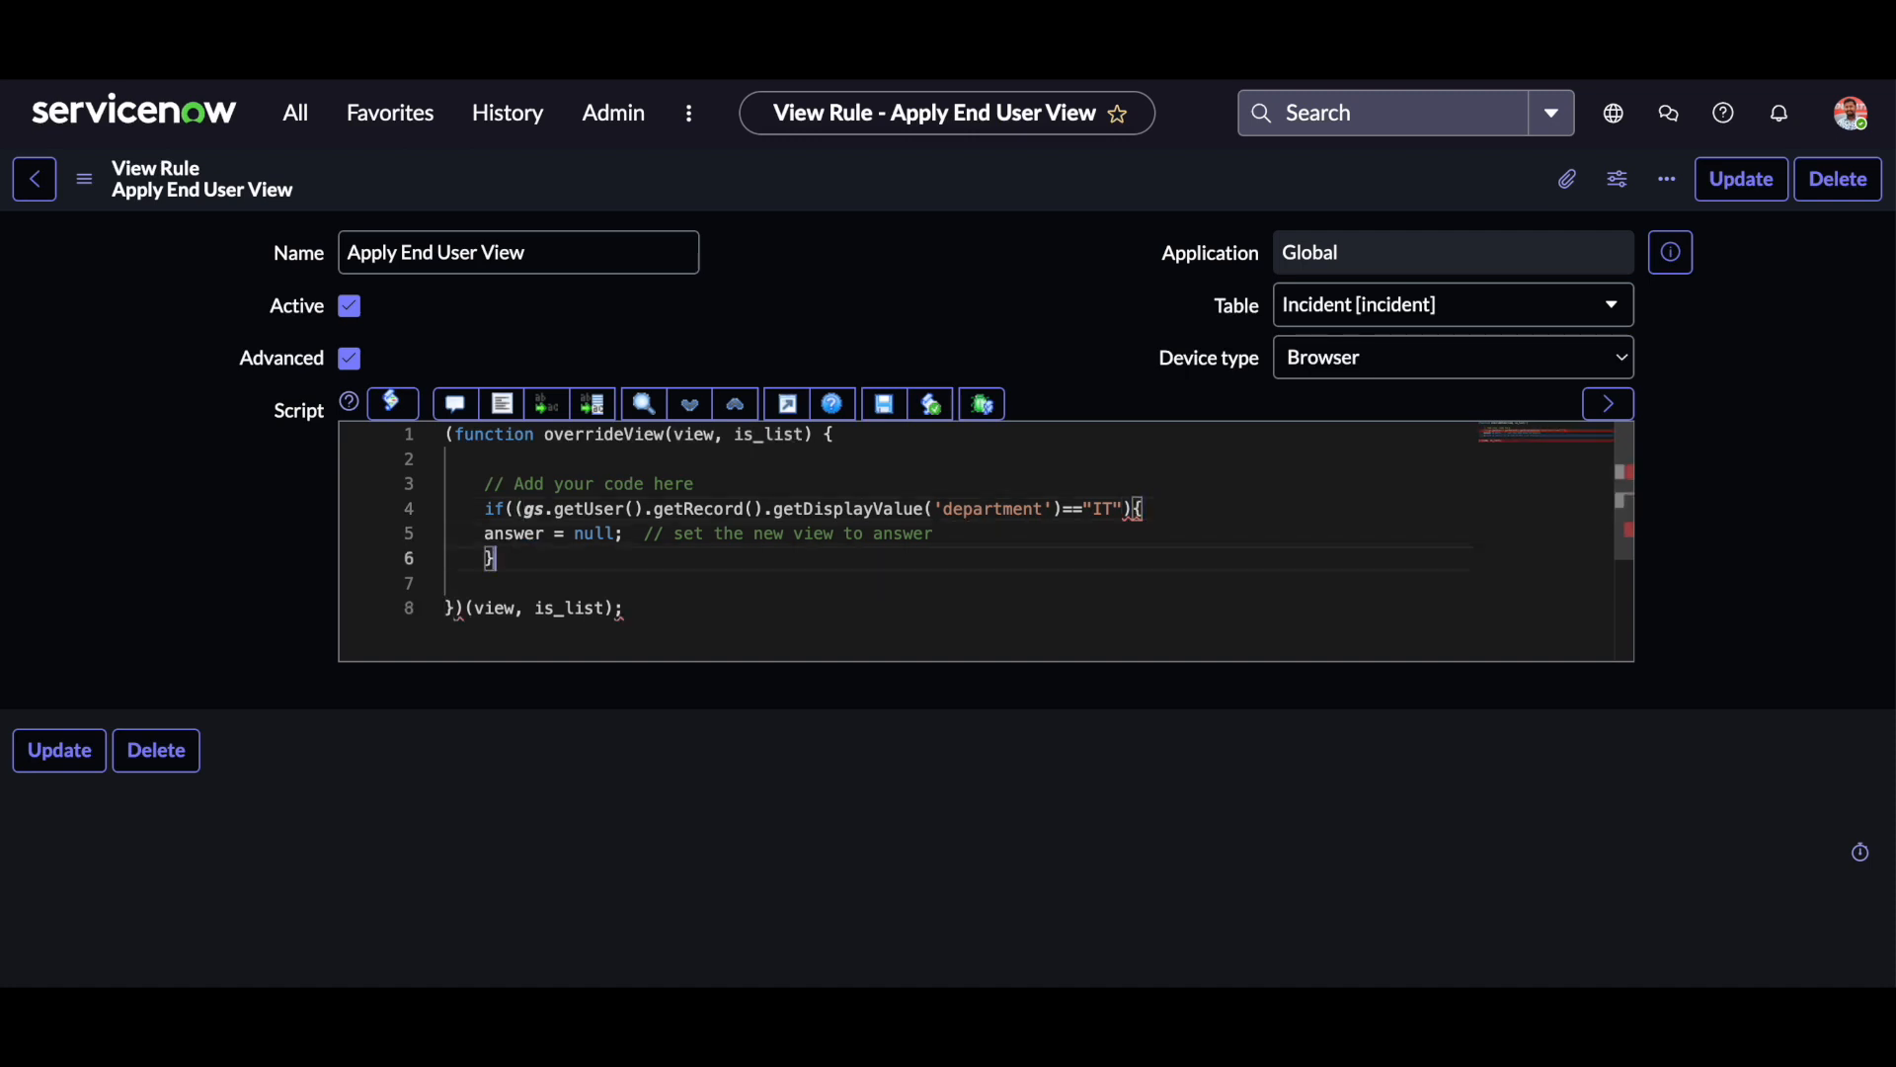
# Replace null with end_user_view, taken from the UI Views list, in the answer line and try to save the rule.
pyautogui.doubleClick(588, 534)
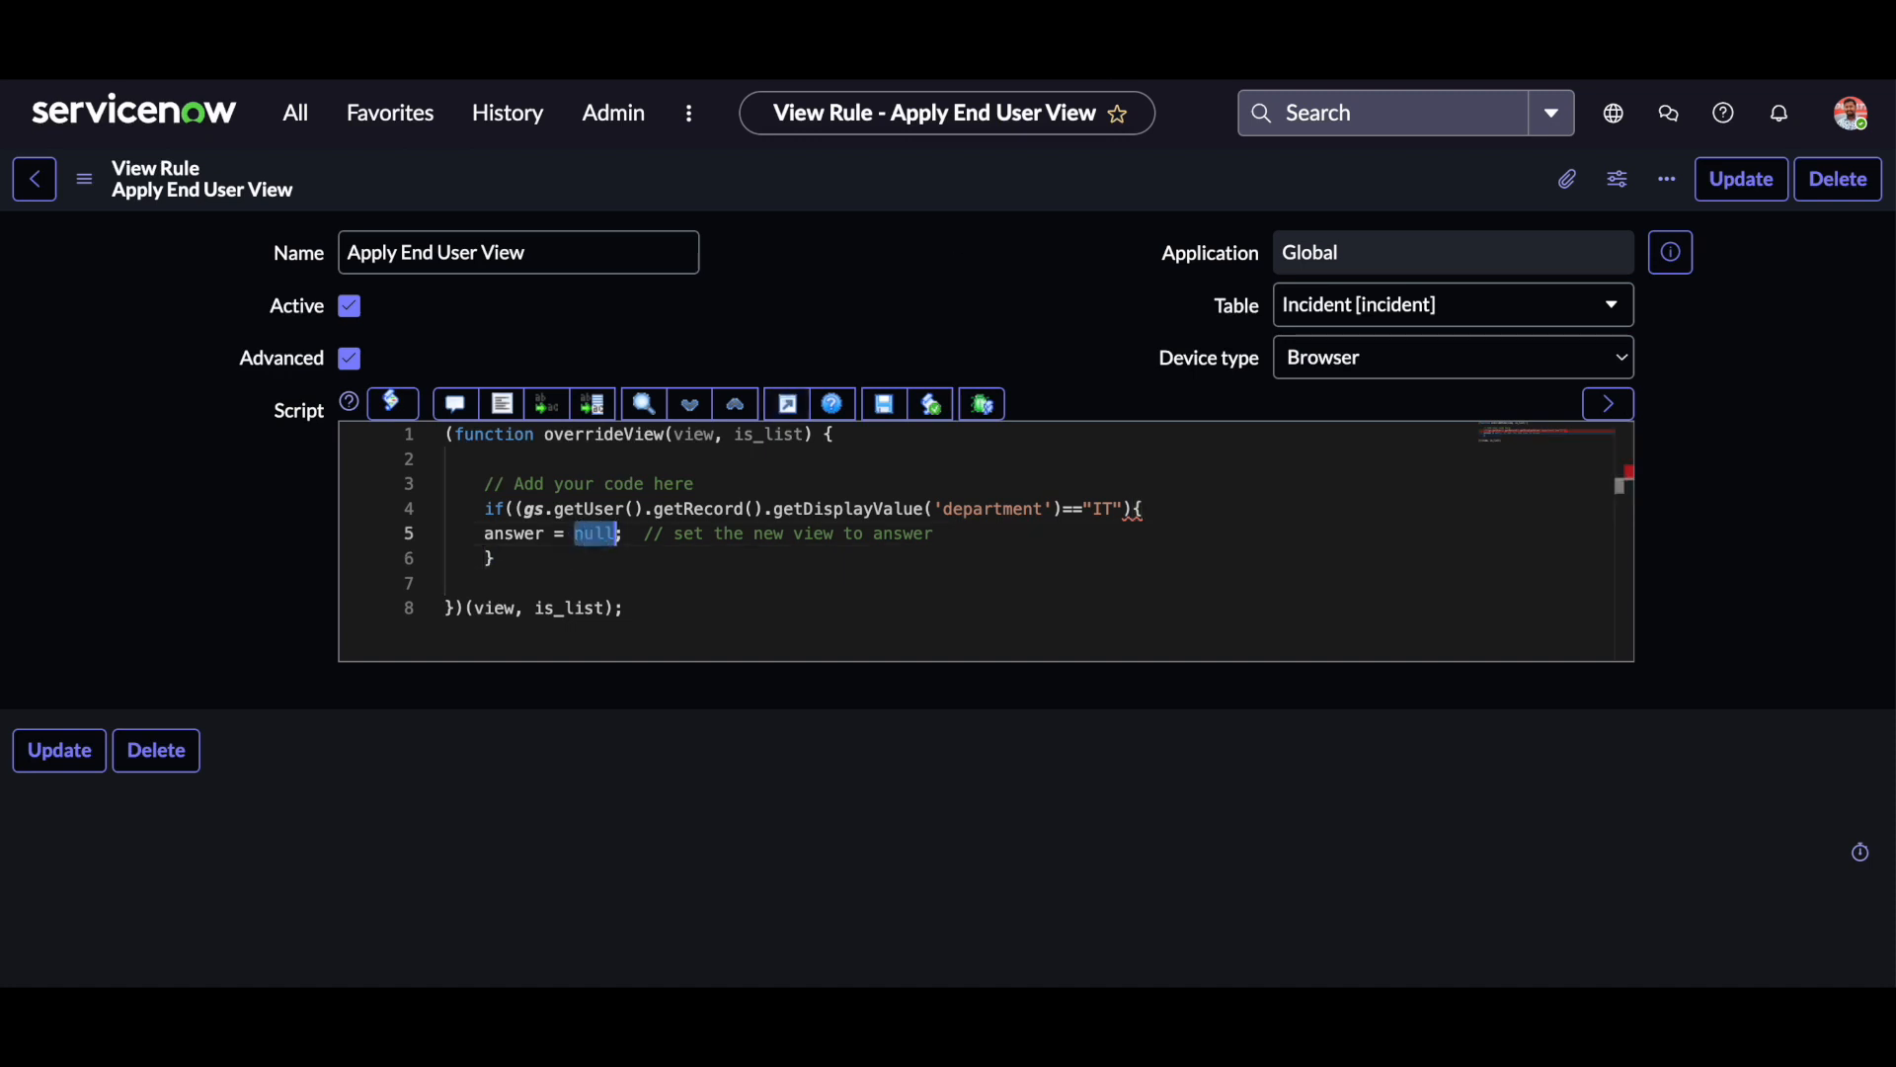
pyautogui.doubleClick(596, 539)
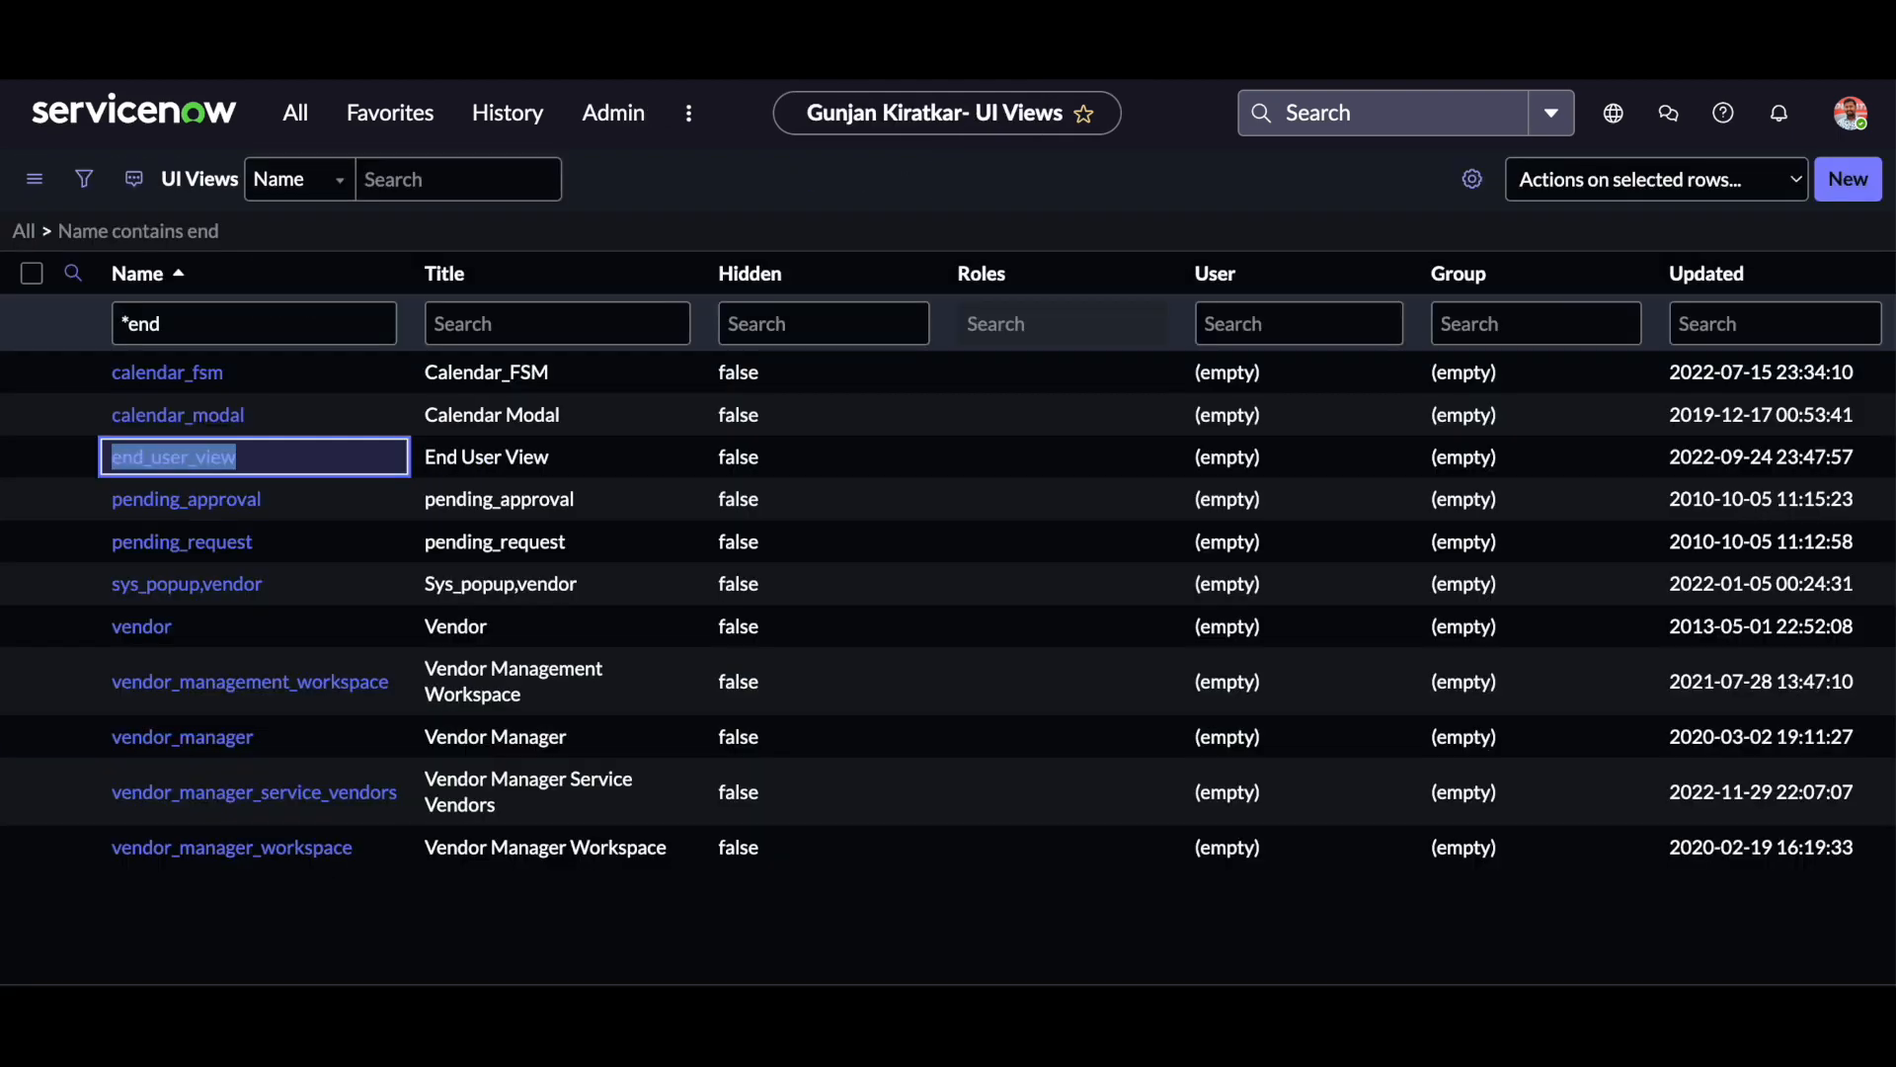
pyautogui.moveTo(271, 458); pyautogui.dragTo(110, 464)
pyautogui.hotkey('ctrl', 'c')
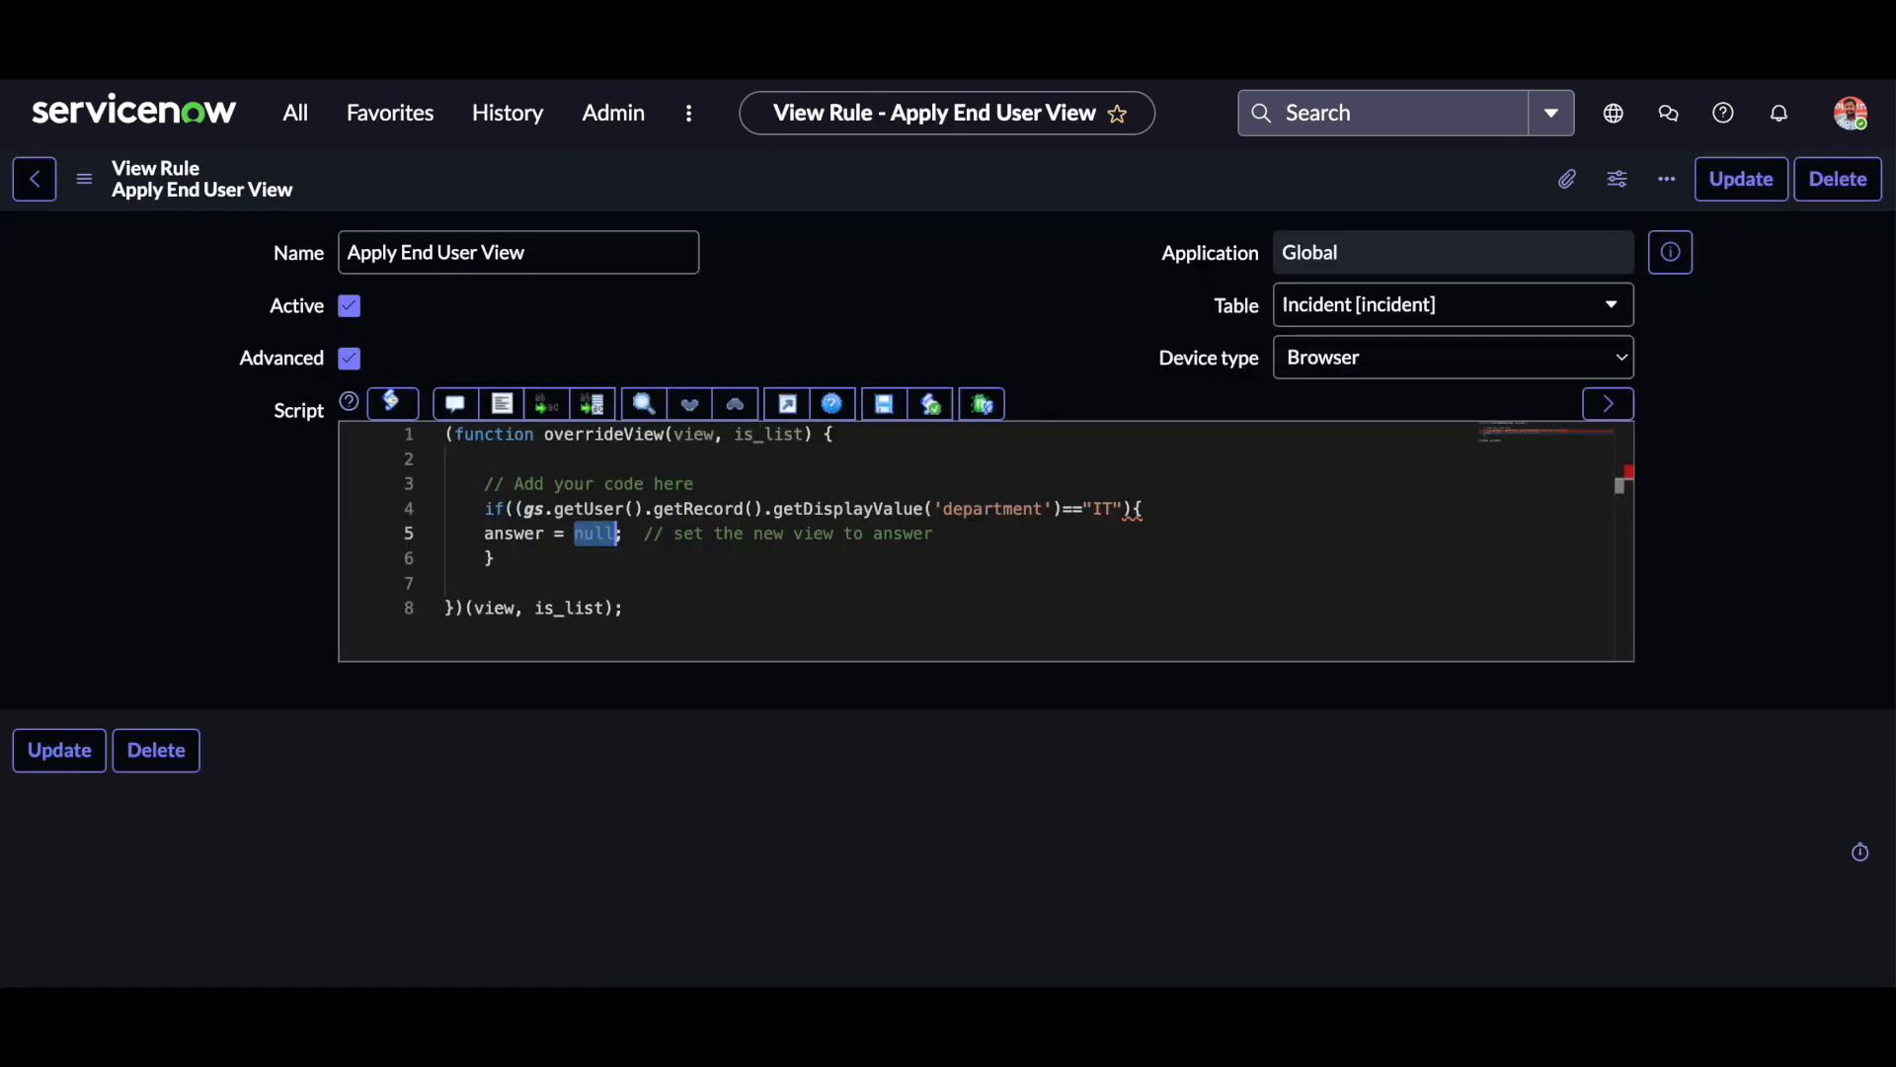
pyautogui.press('BackSpace')
pyautogui.hotkey('ctrl', 'v')
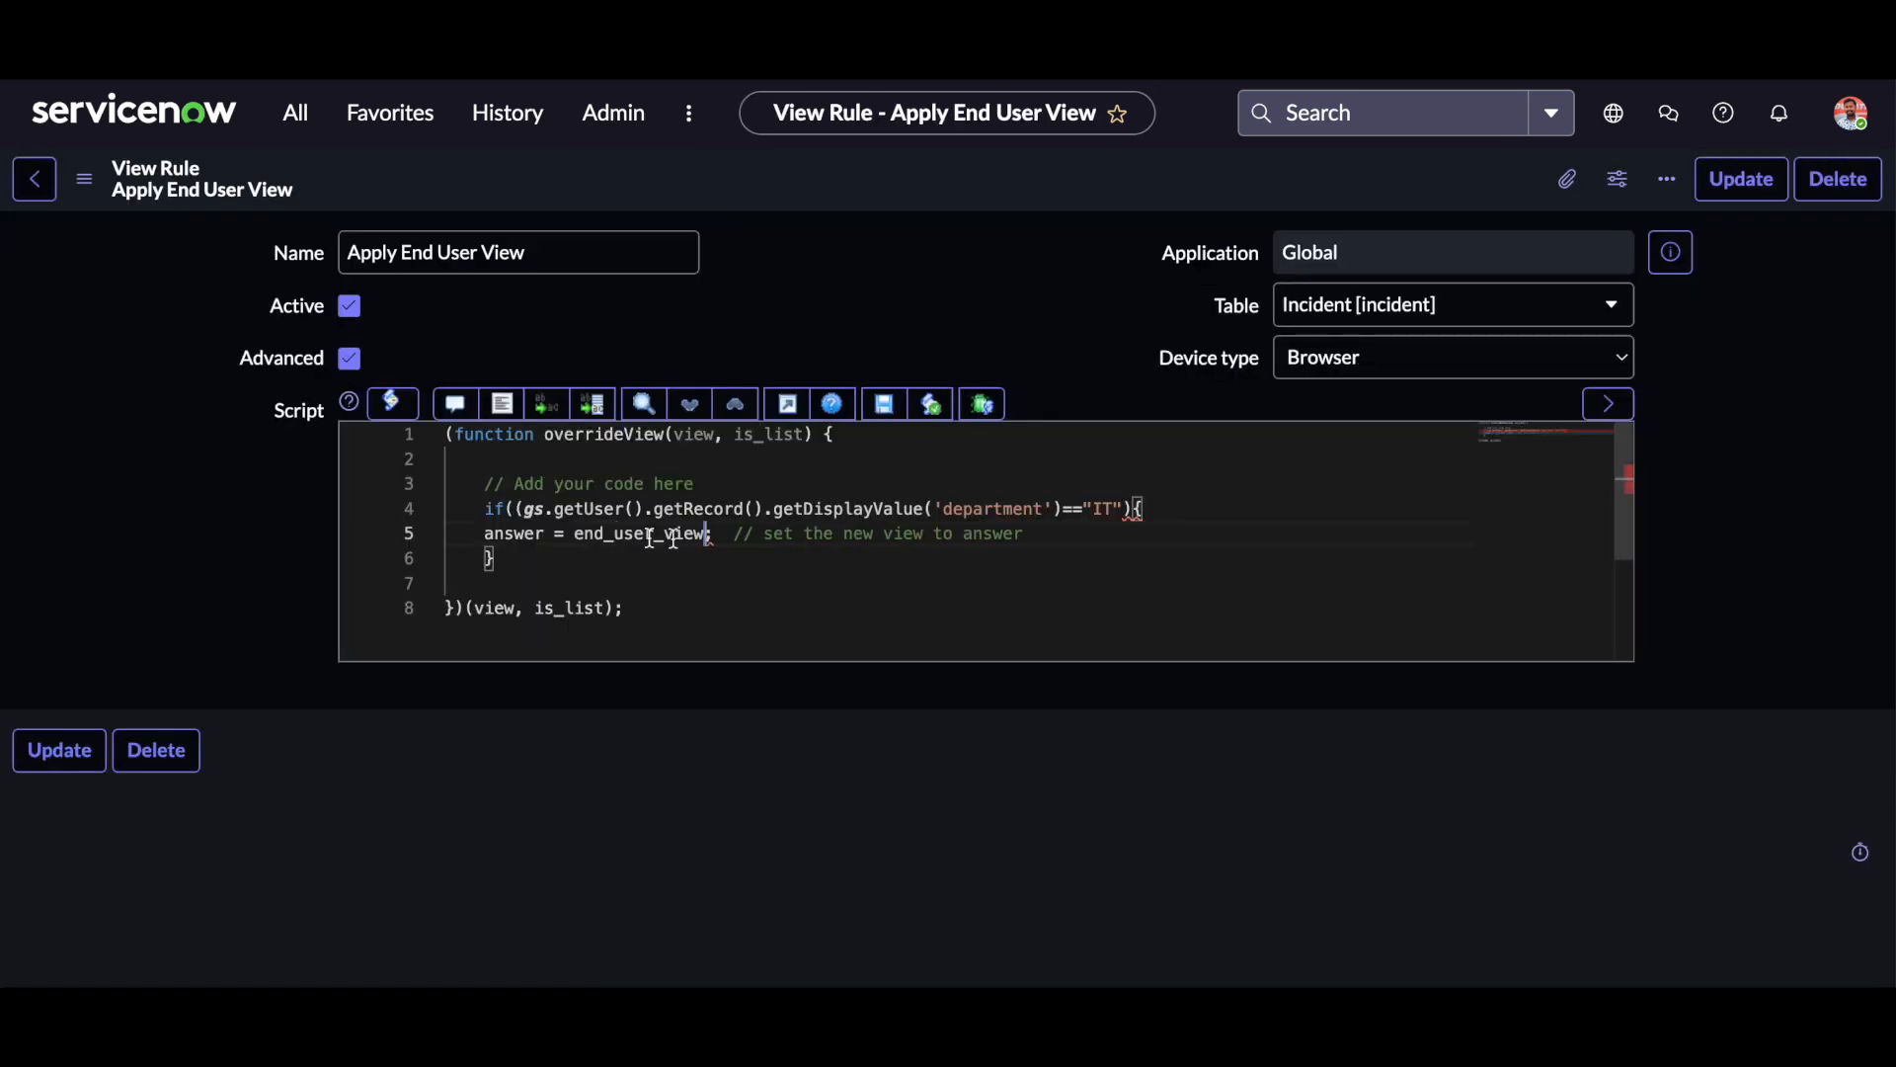
pyautogui.click(84, 179)
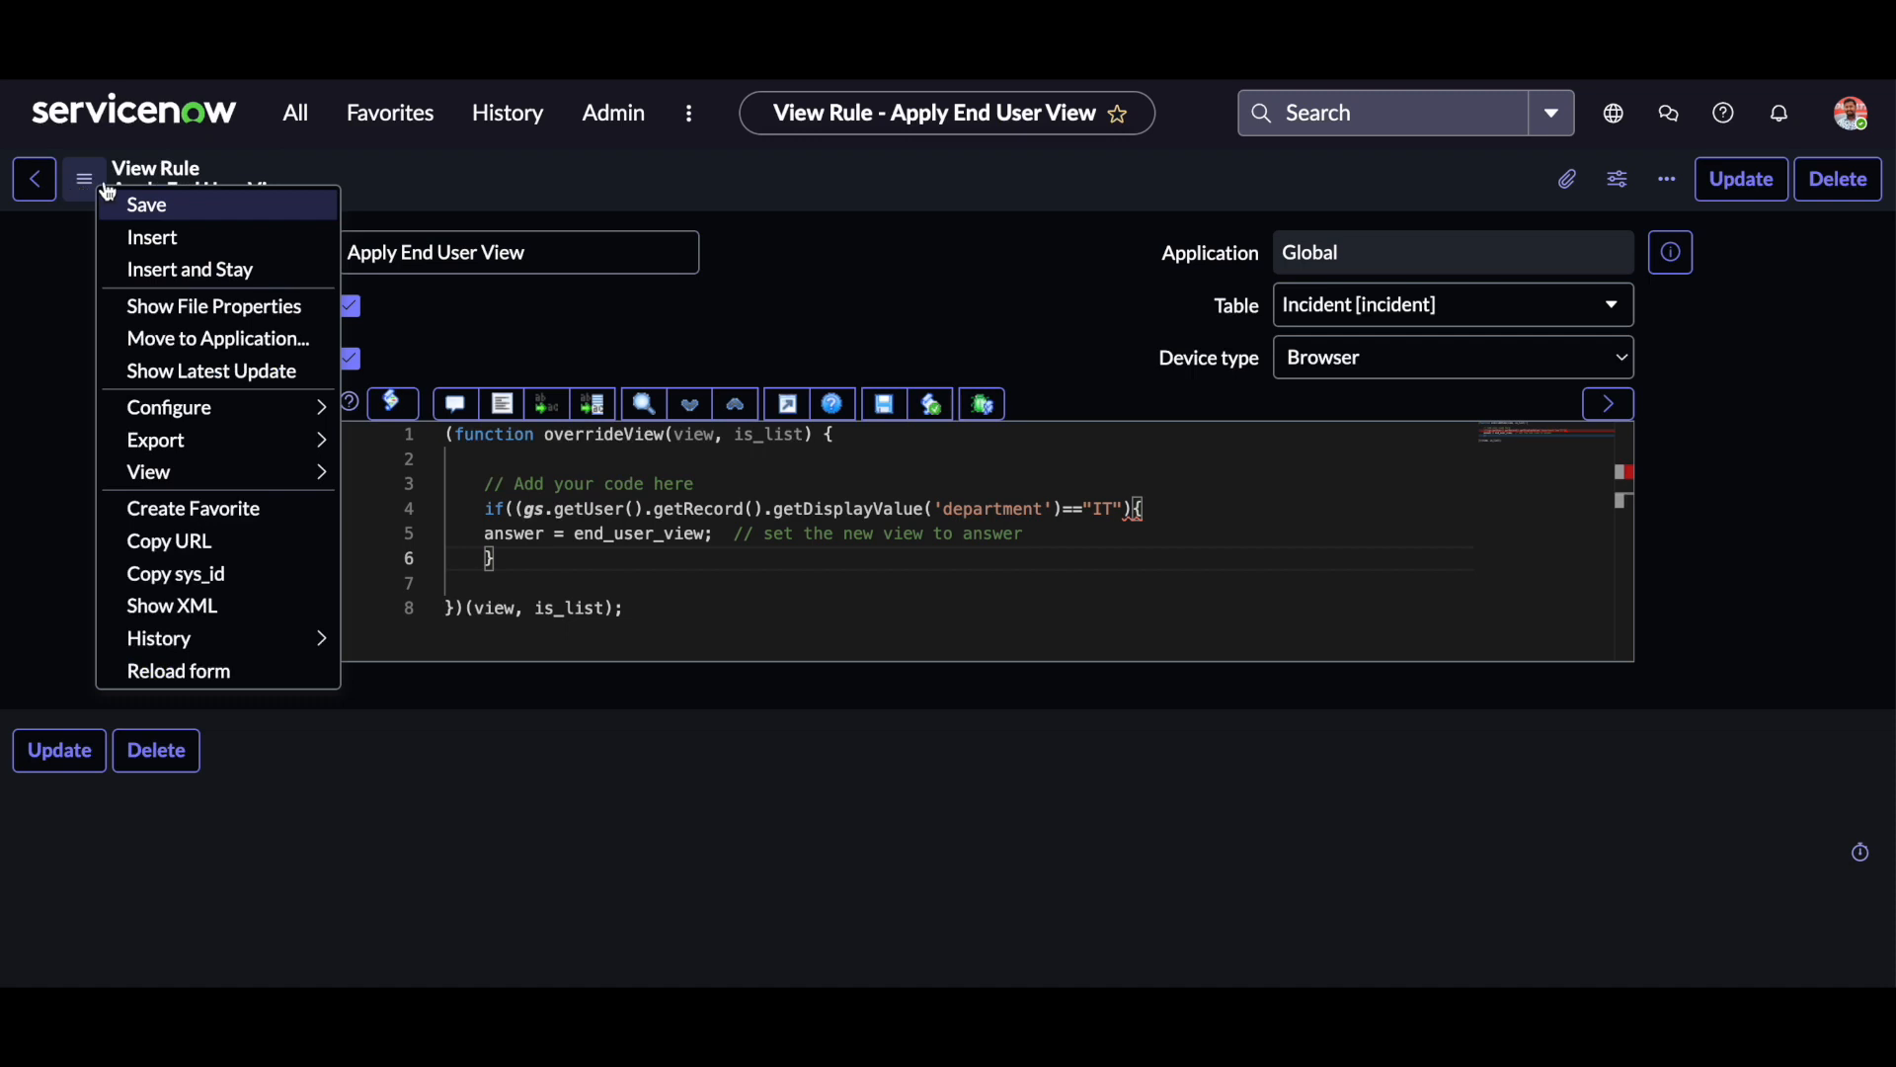
pyautogui.click(316, 204)
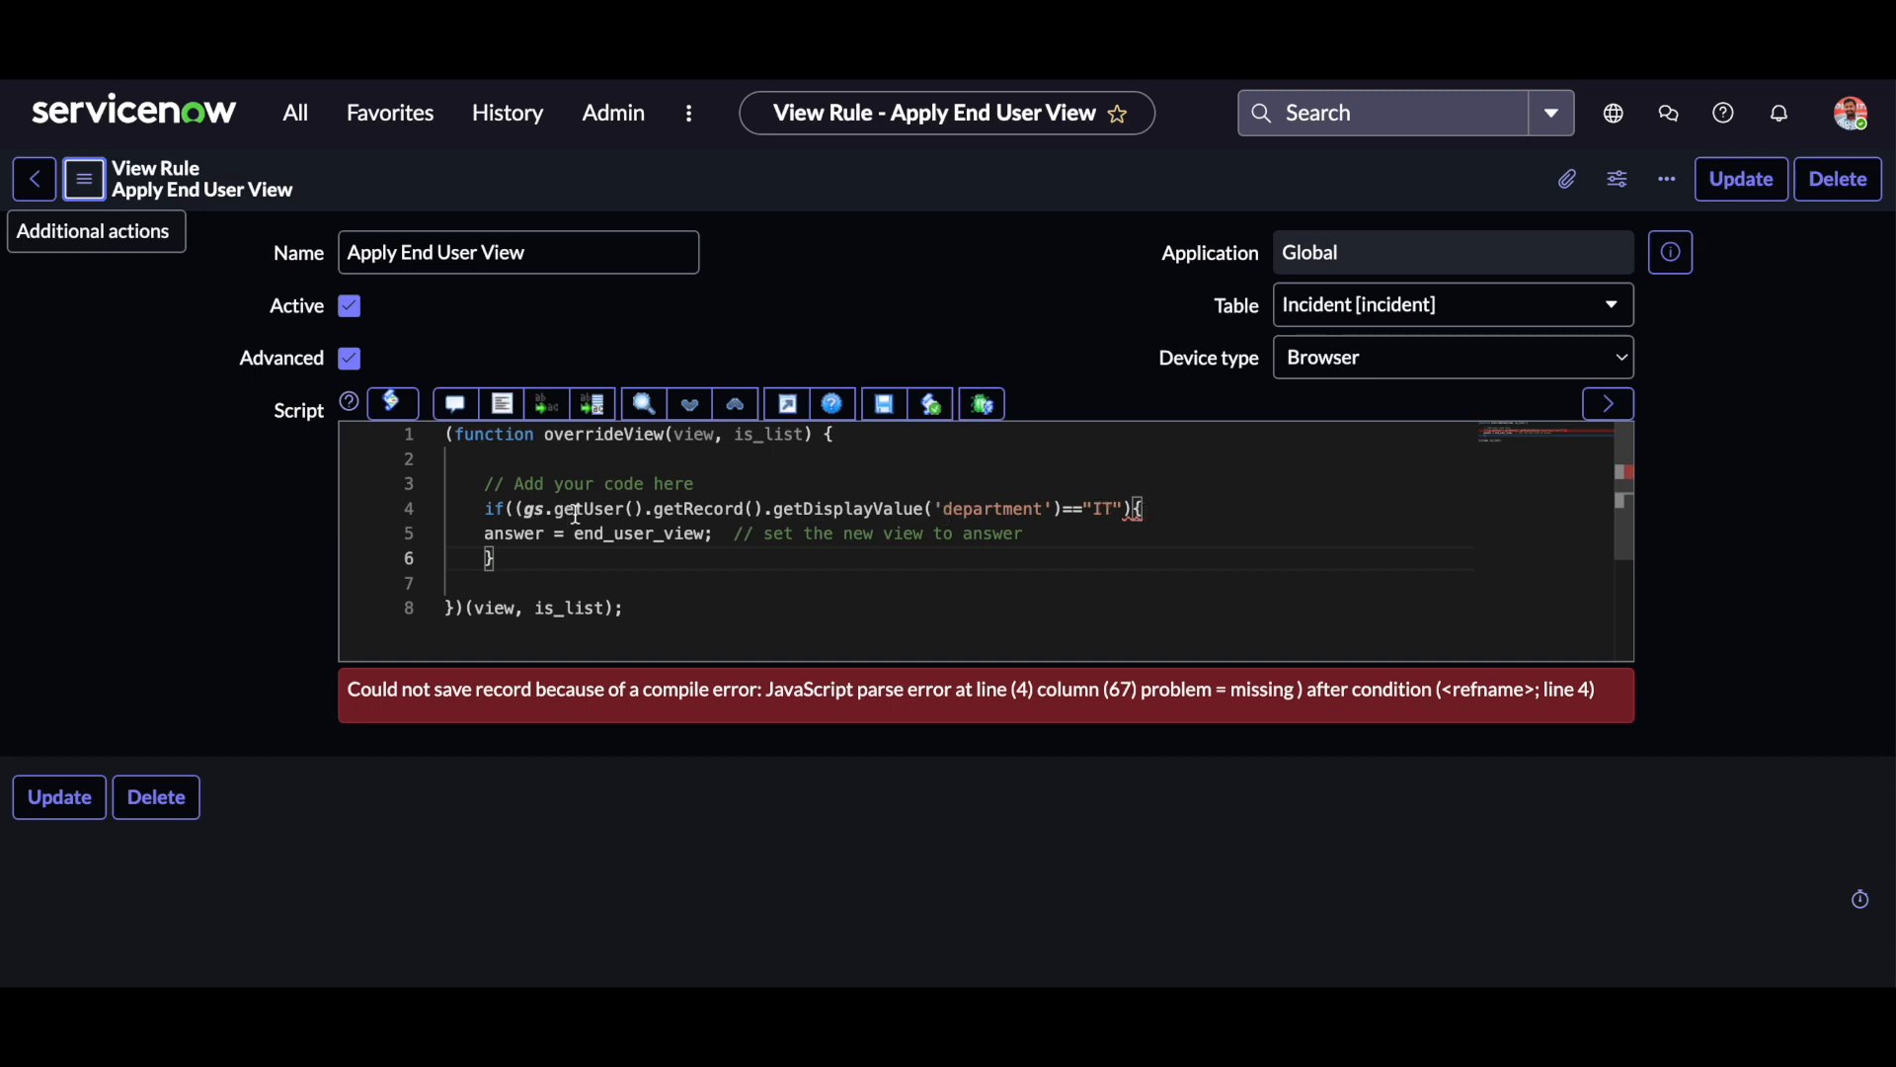
# Add the missing closing parenthesis after "IT" in the if condition and save the view rule.
pyautogui.click(1131, 508)
pyautogui.write('))')
pyautogui.click(1086, 524)
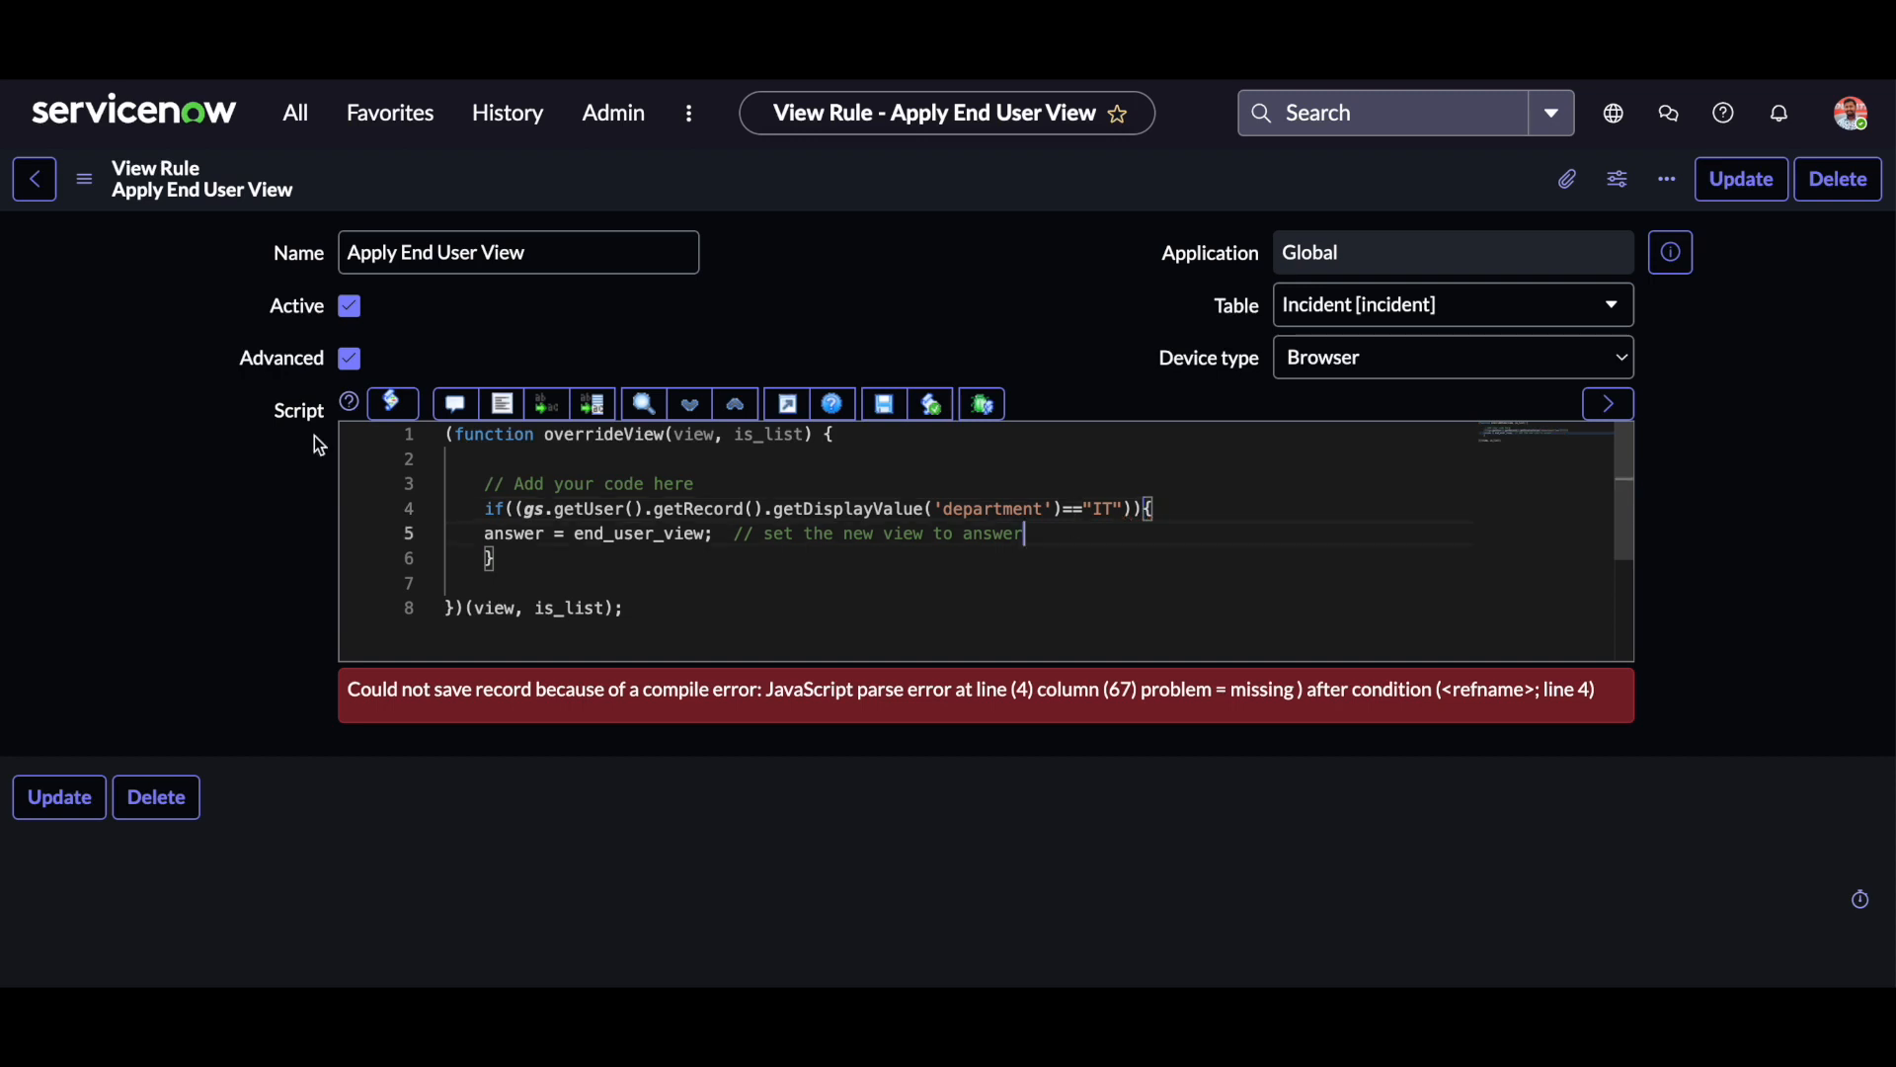
pyautogui.rightClick(97, 187)
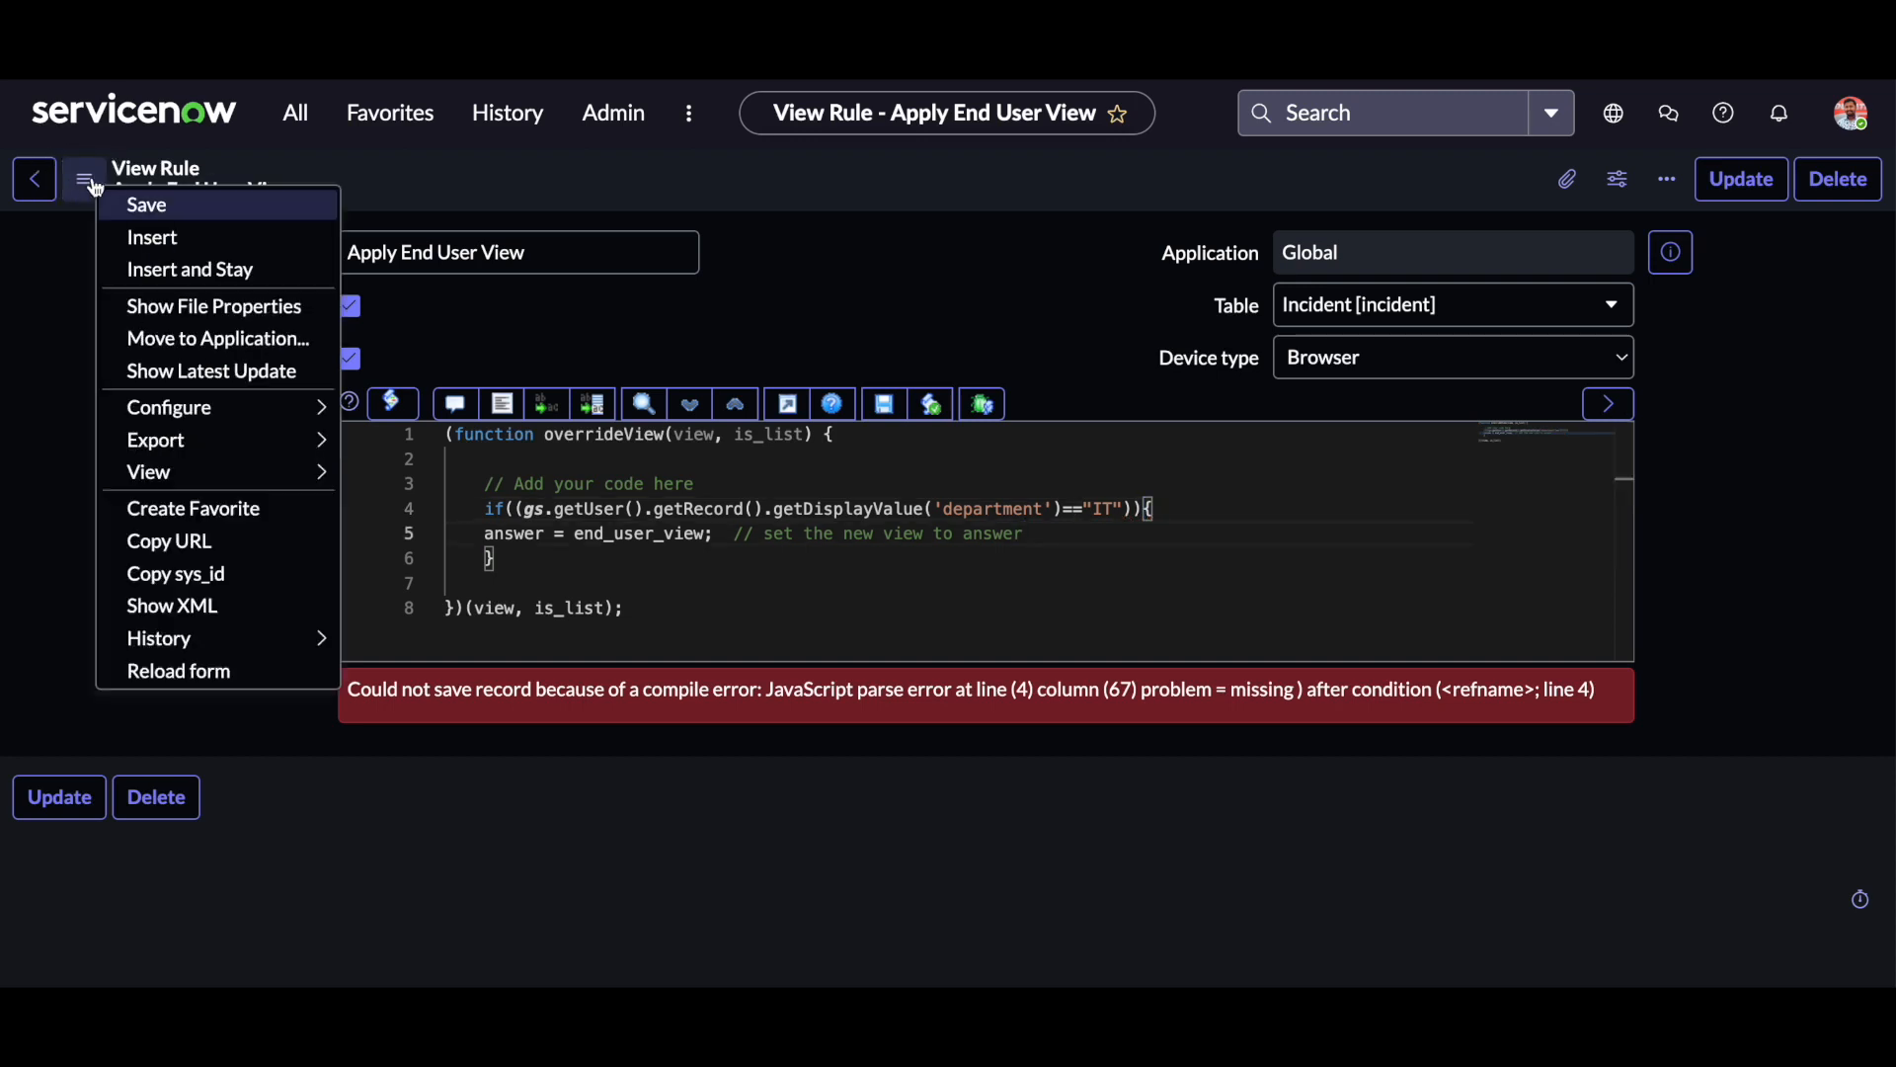
pyautogui.click(166, 201)
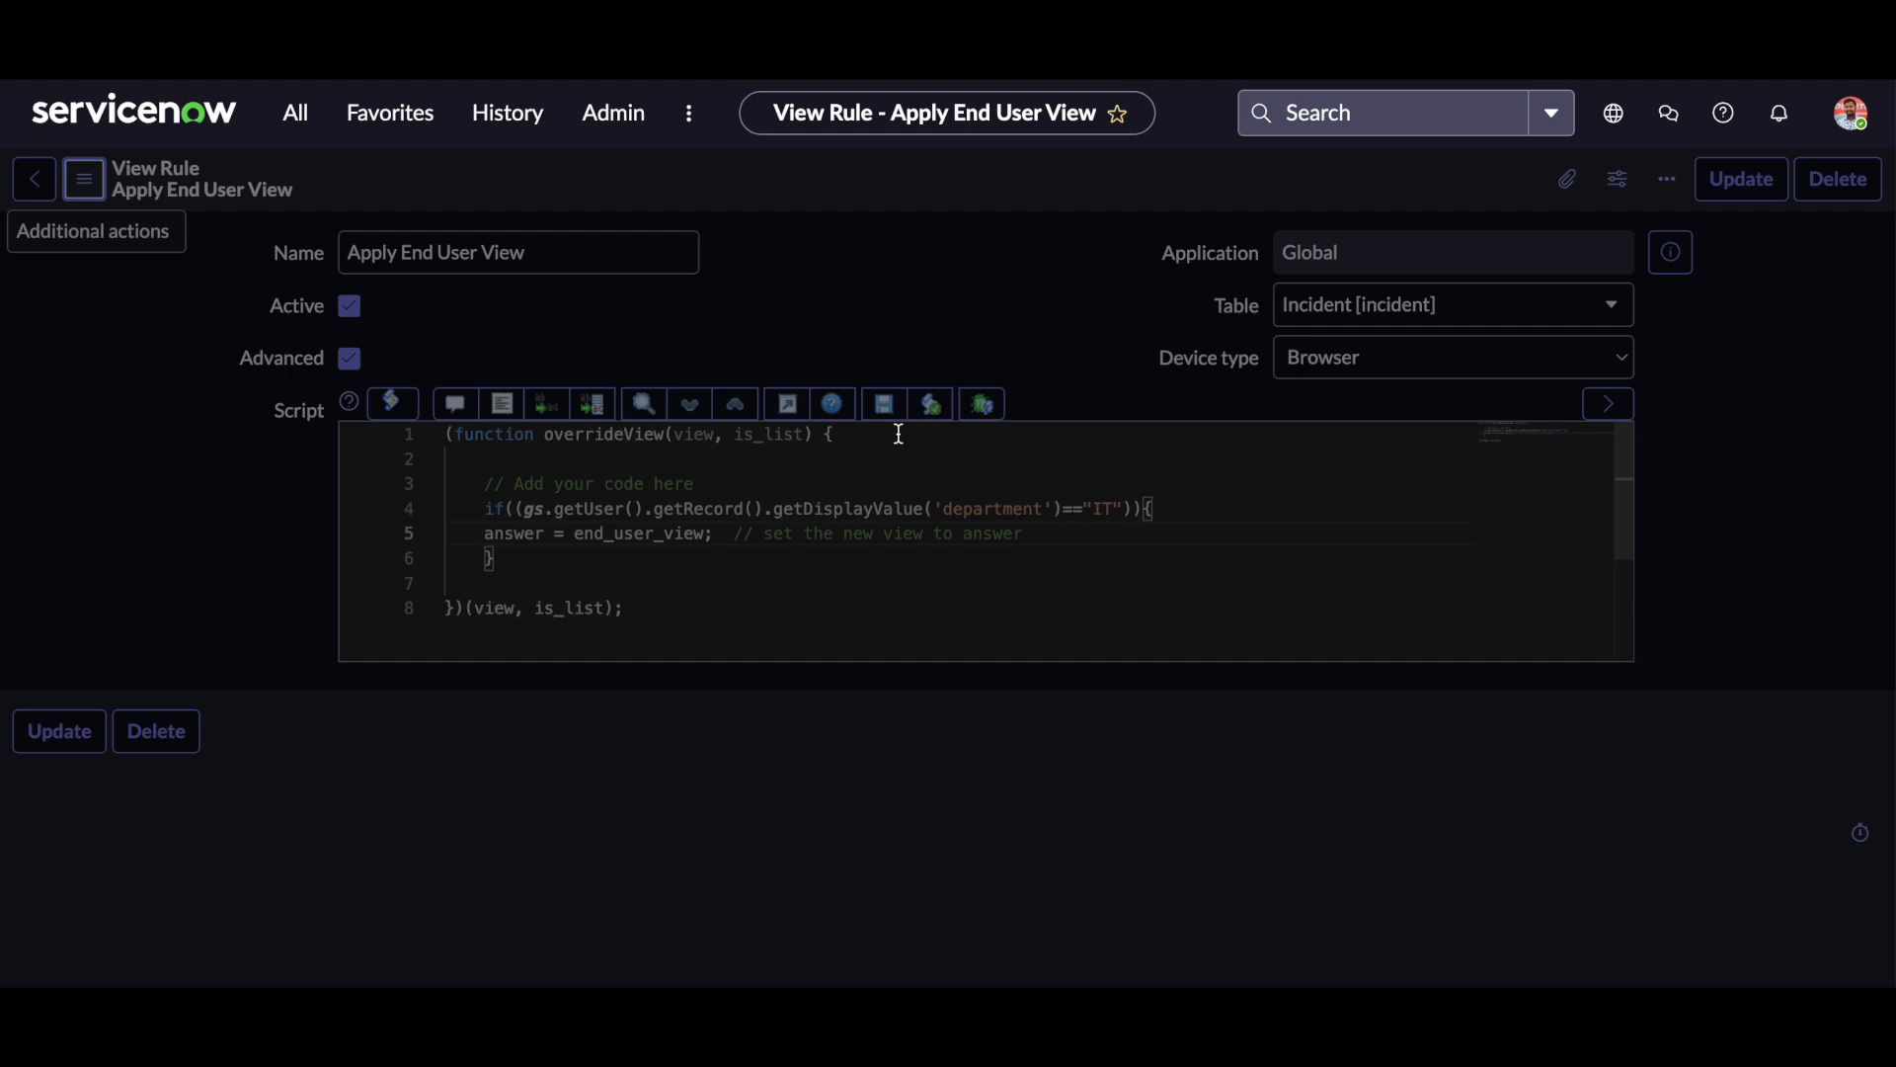